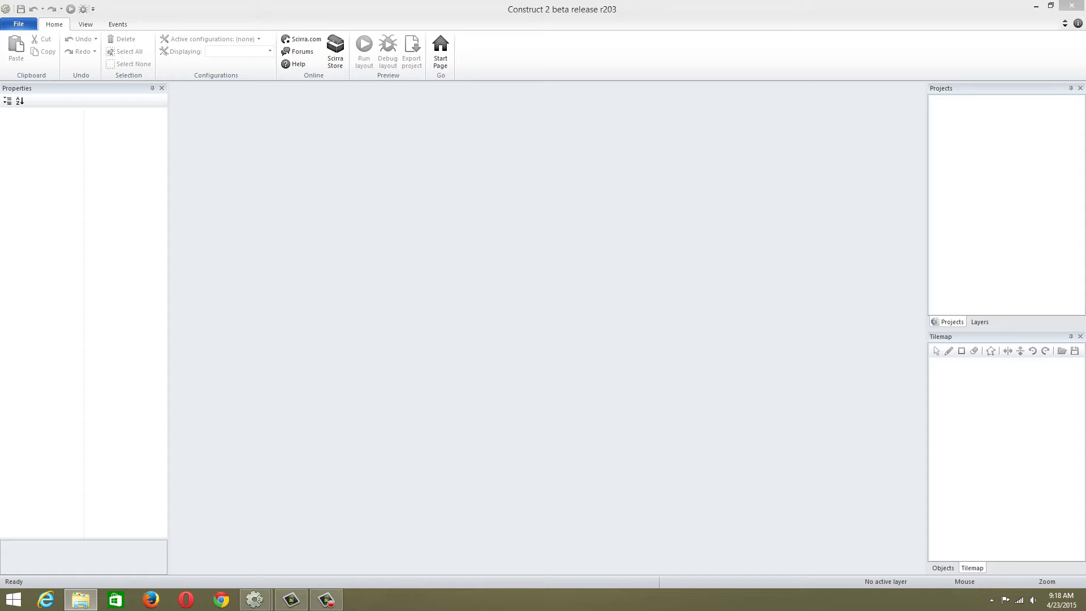
Check the space background images in the layers folder of space_background_pack, including the parallax background's file details, and close the folder
left_click_drag(1085, 144, 389, 101)
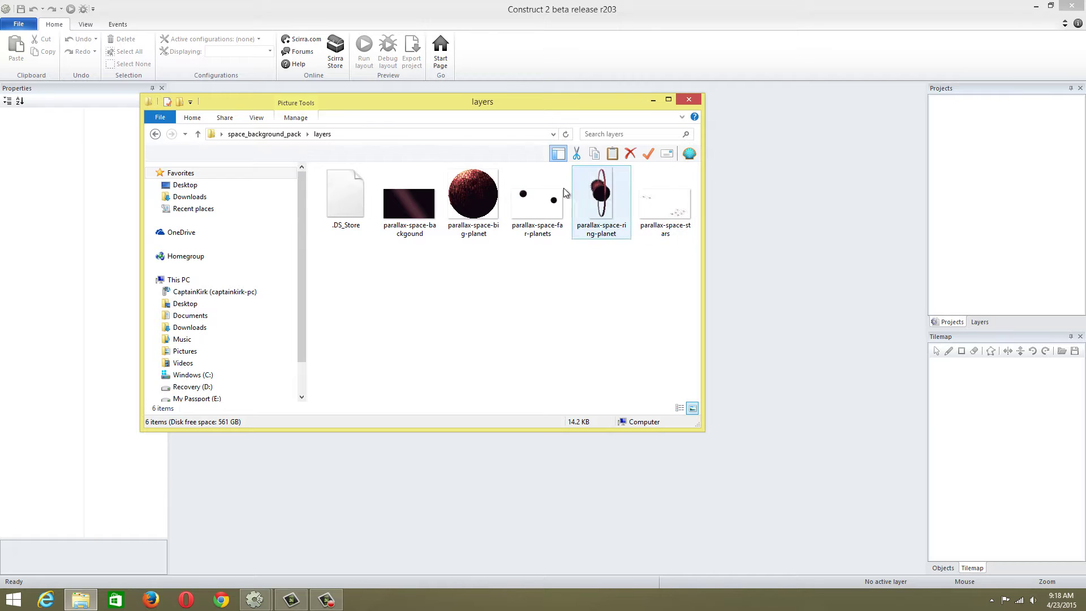
left_click(421, 196)
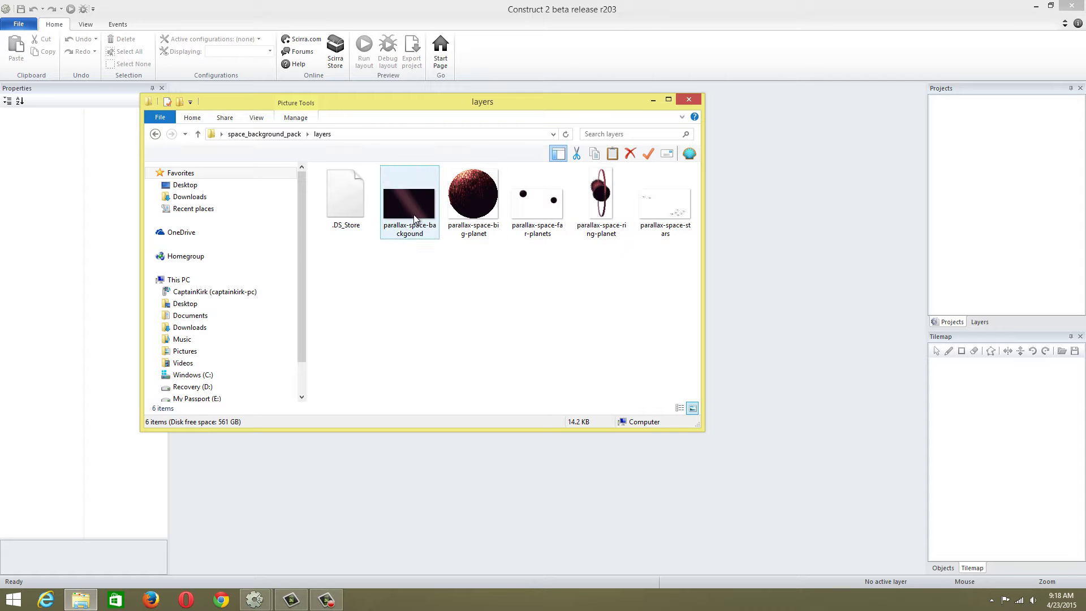
mouse_move(414, 216)
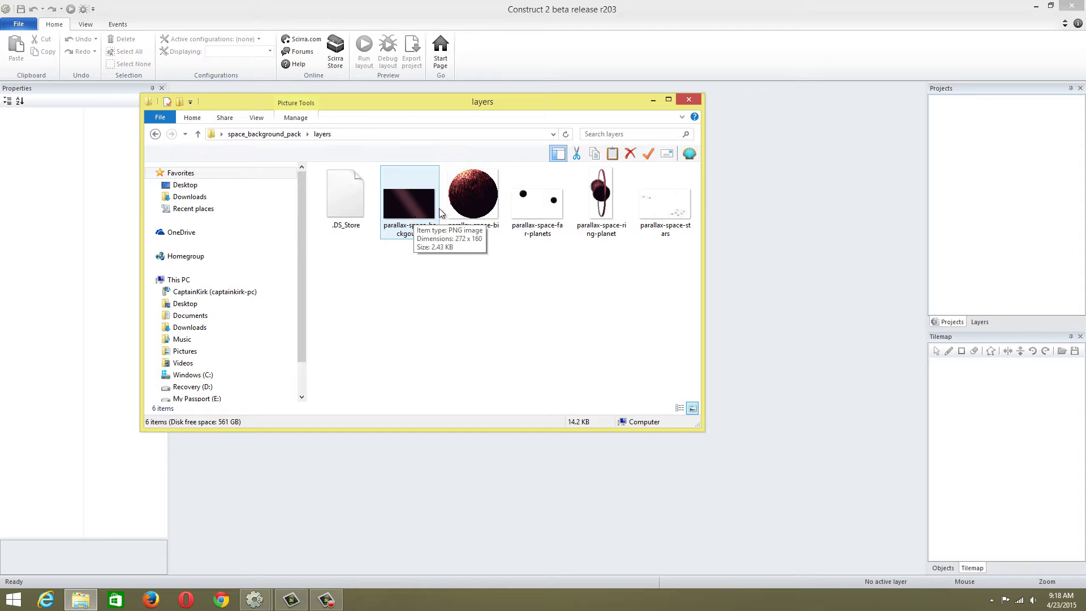
left_click(690, 101)
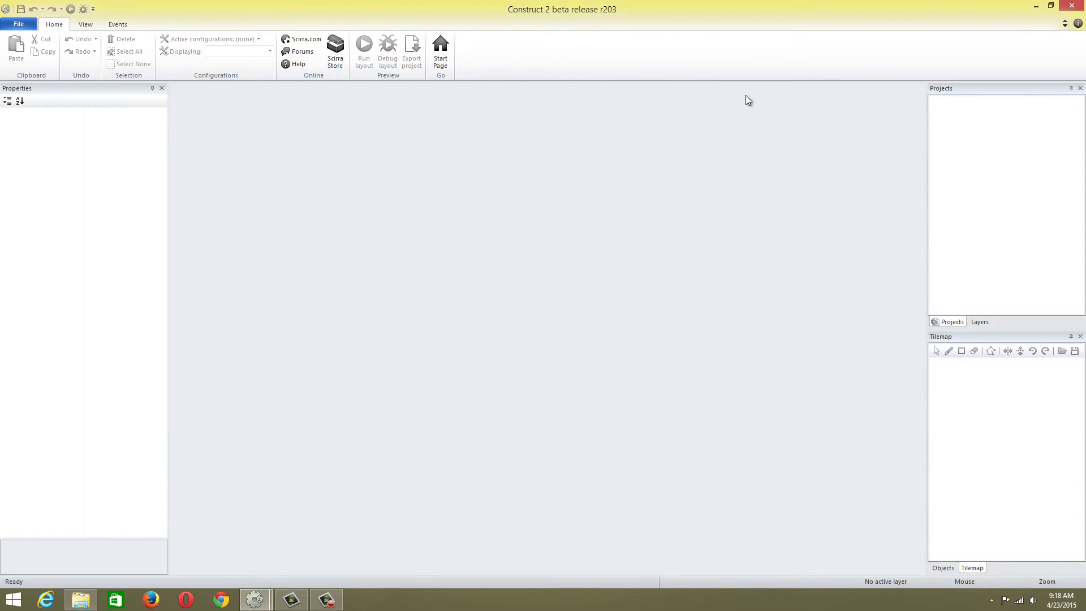
Browse grotto_escape_pack to its graphics folder and view the tiles image enlarged
left_click(80, 600)
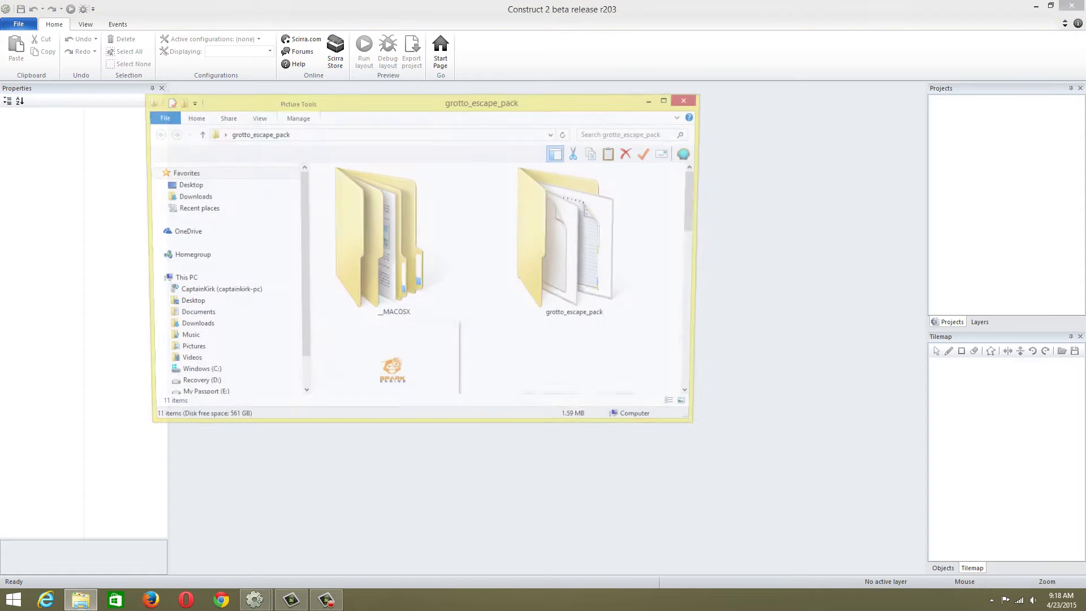
left_click(668, 101)
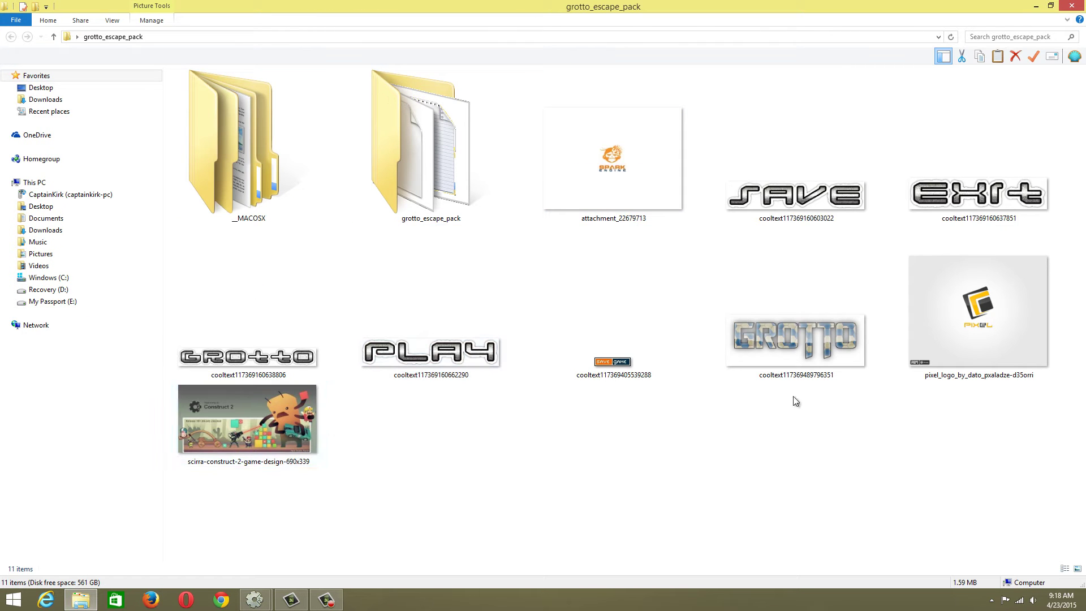
double_click(421, 154)
double_click(197, 99)
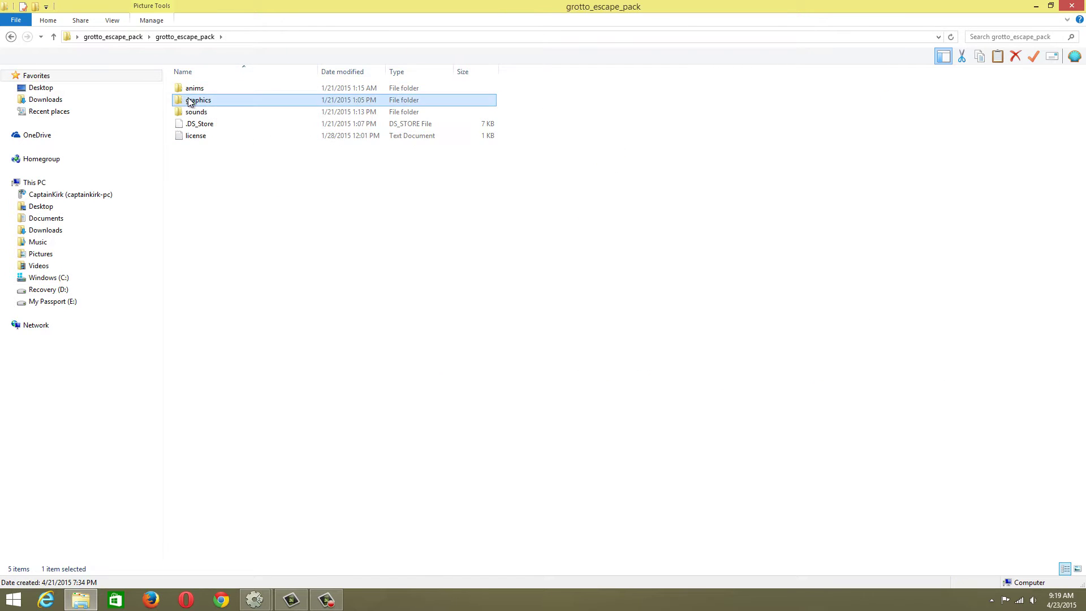
double_click(985, 222)
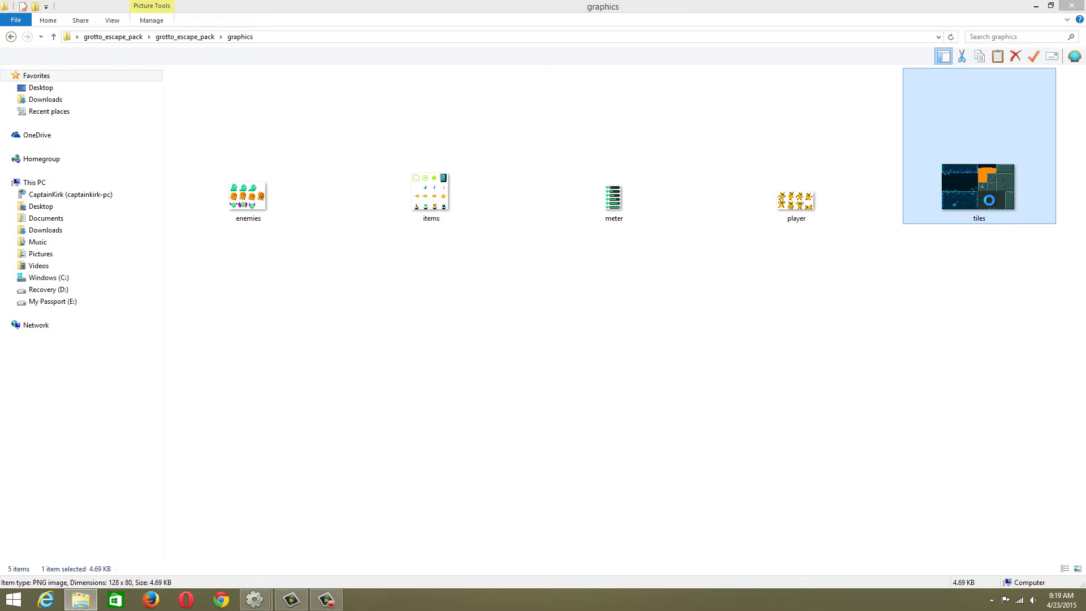
scroll(547, 277, "up", 5)
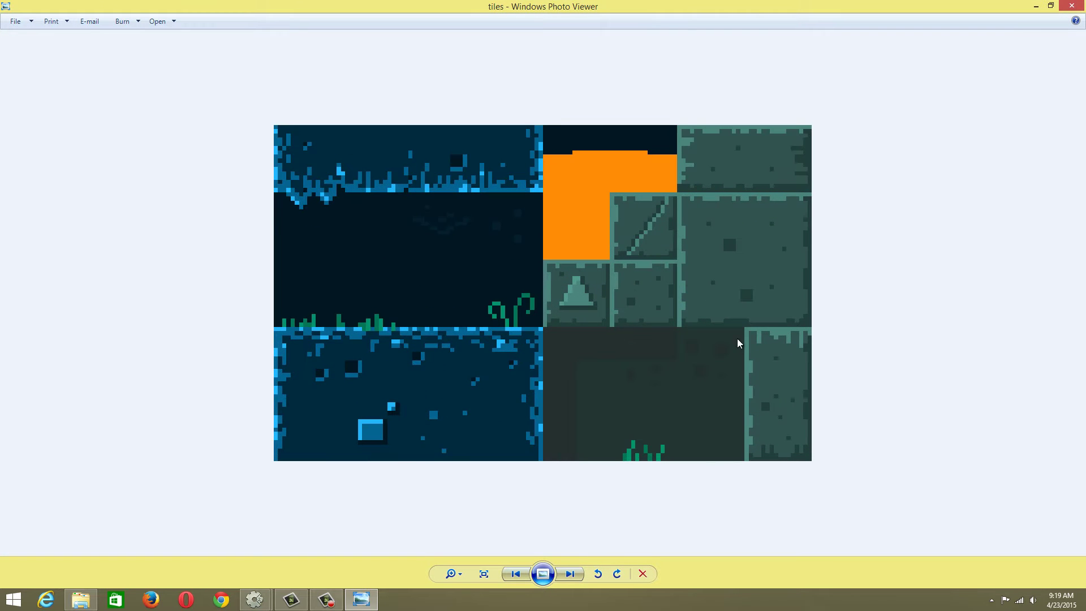
Look through the pack's player, meter, items and enemies images, and close the image viewer and the graphics folder
key("Right")
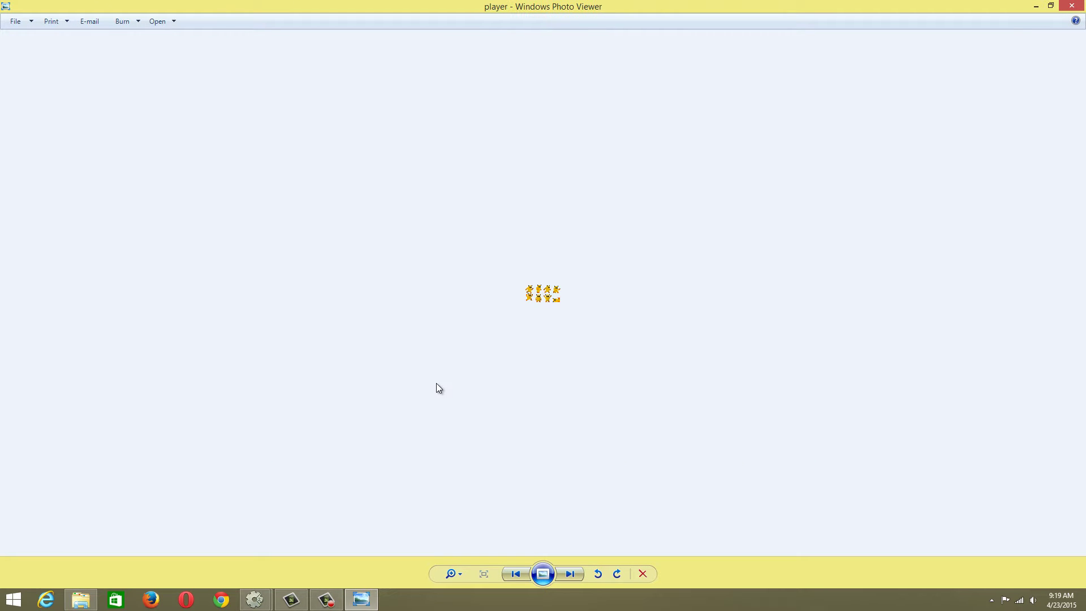
scroll(437, 385, "up", 5)
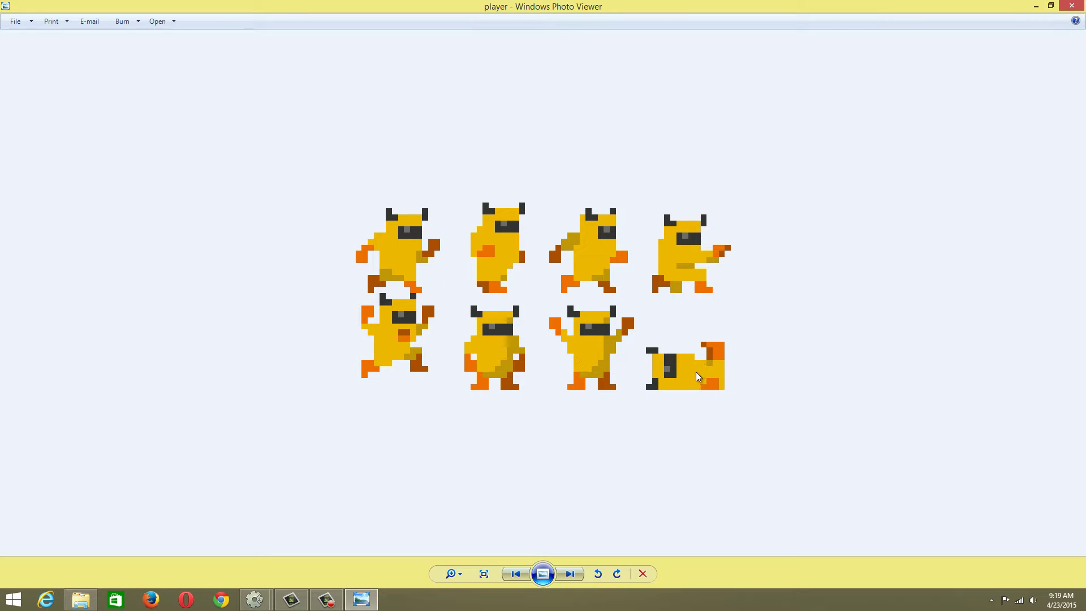
key("Right")
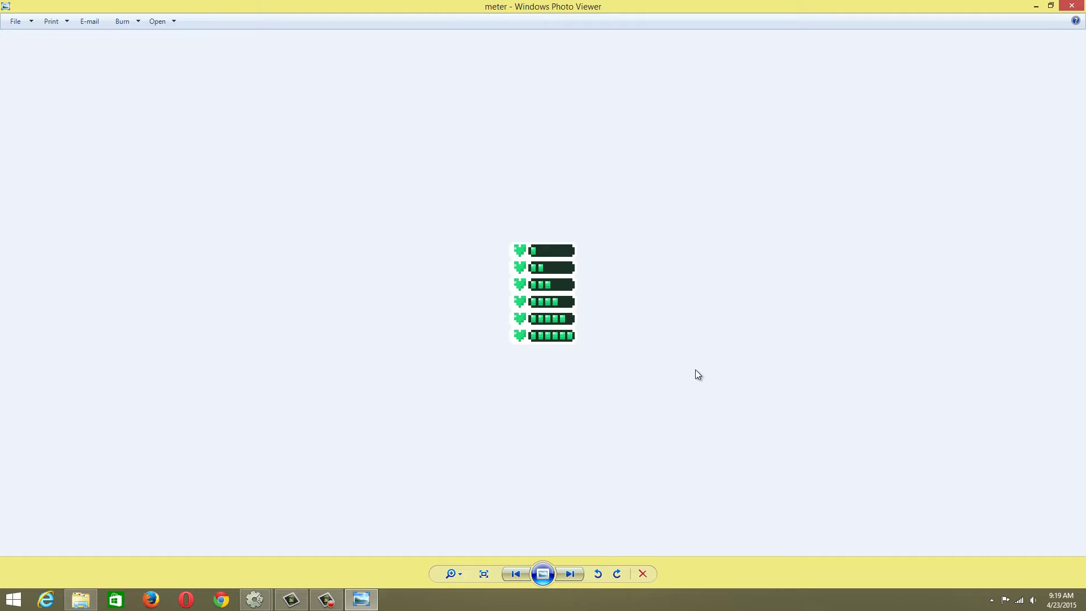
key("Right")
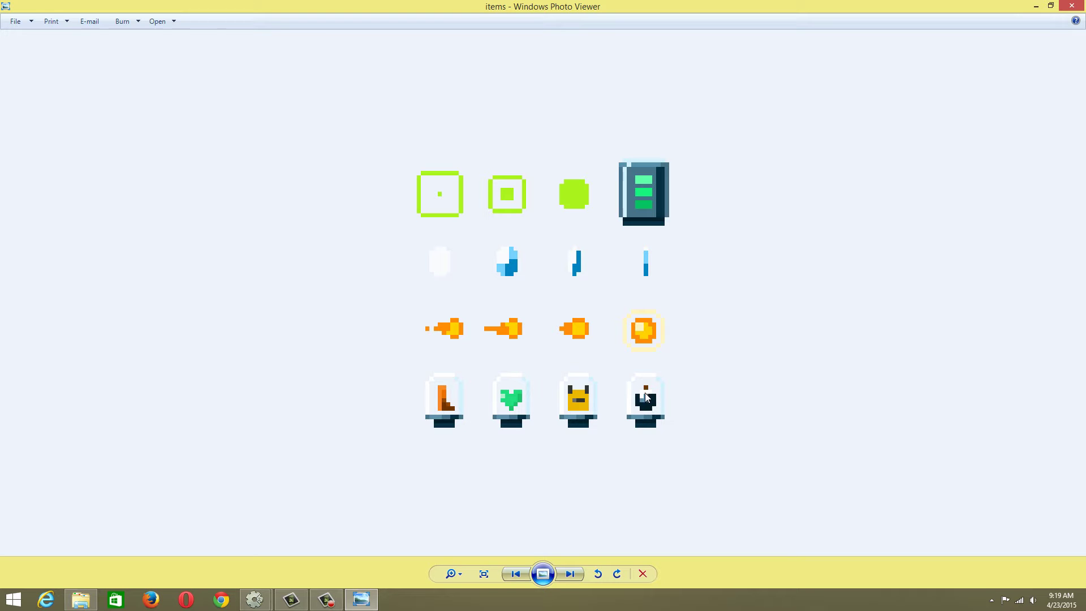
key("Left")
scroll(645, 393, "up", 5)
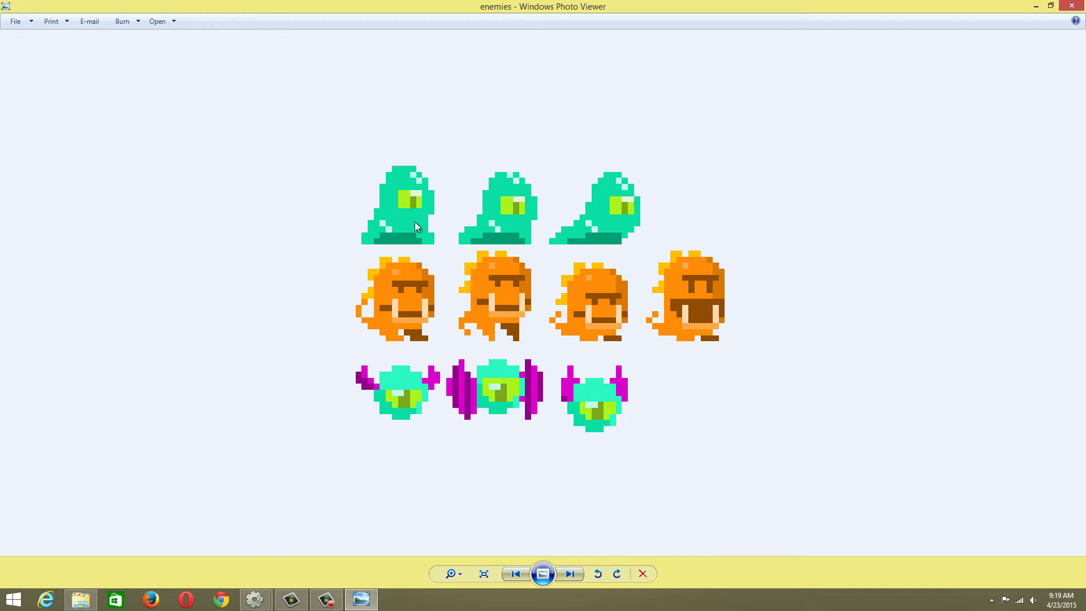
key("Left")
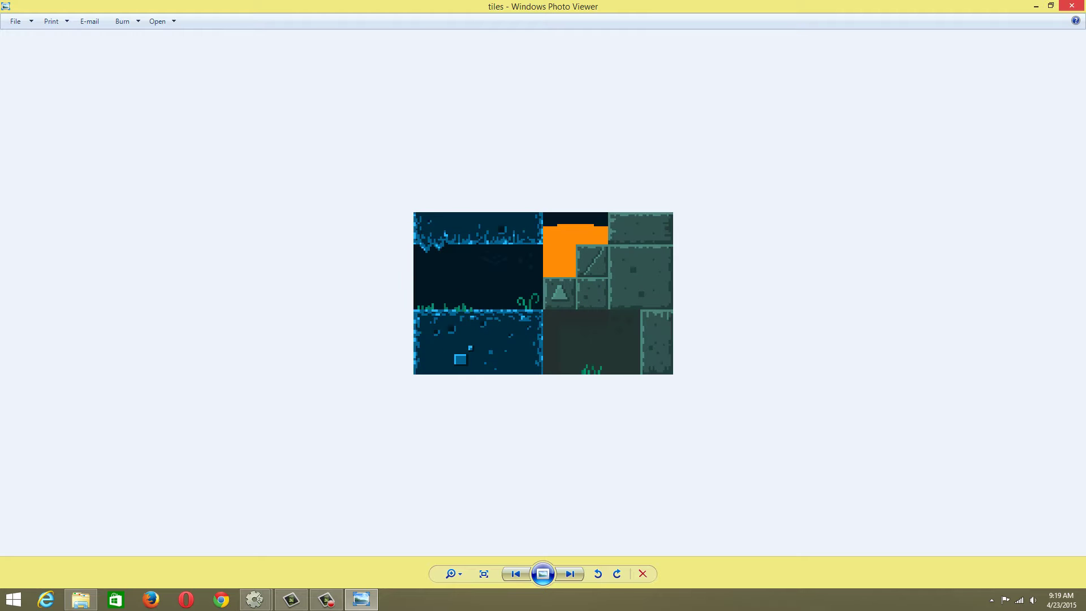
left_click(1073, 7)
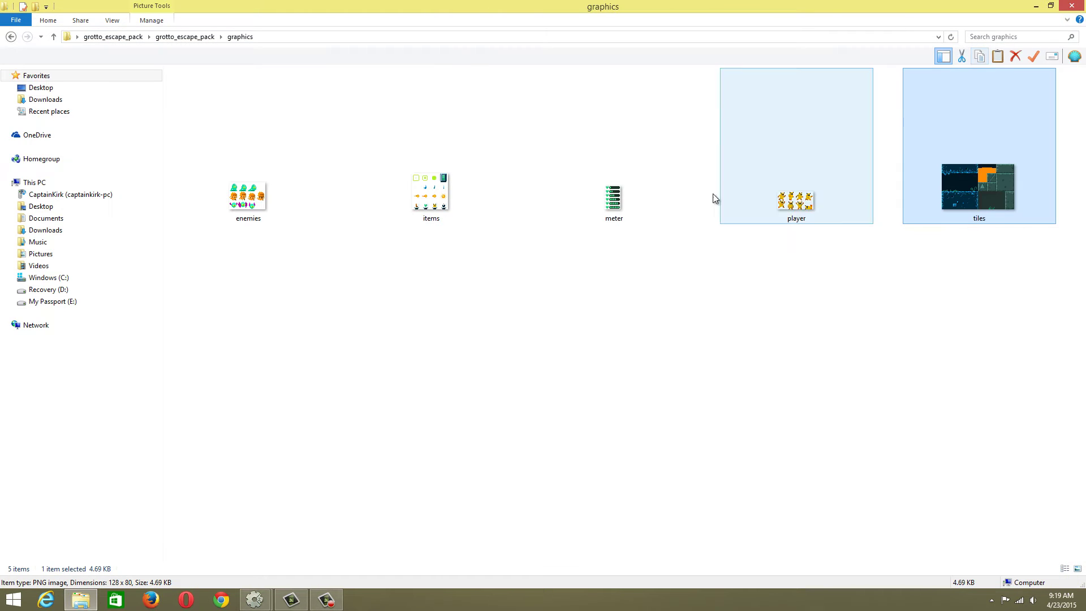
left_click(1069, 7)
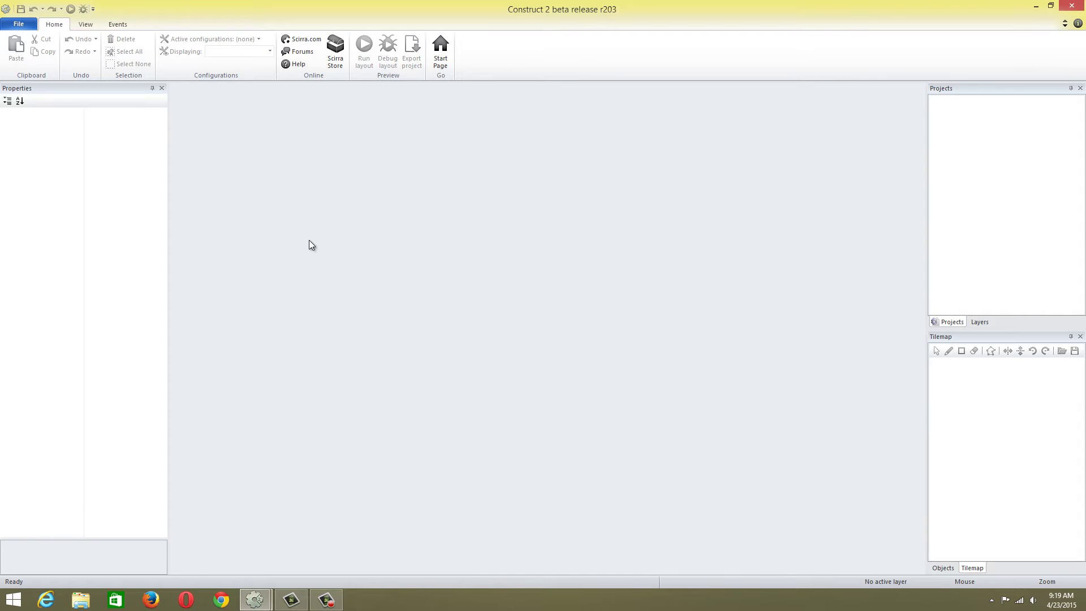
Create a new empty project with default settings from the template list
left_click(19, 24)
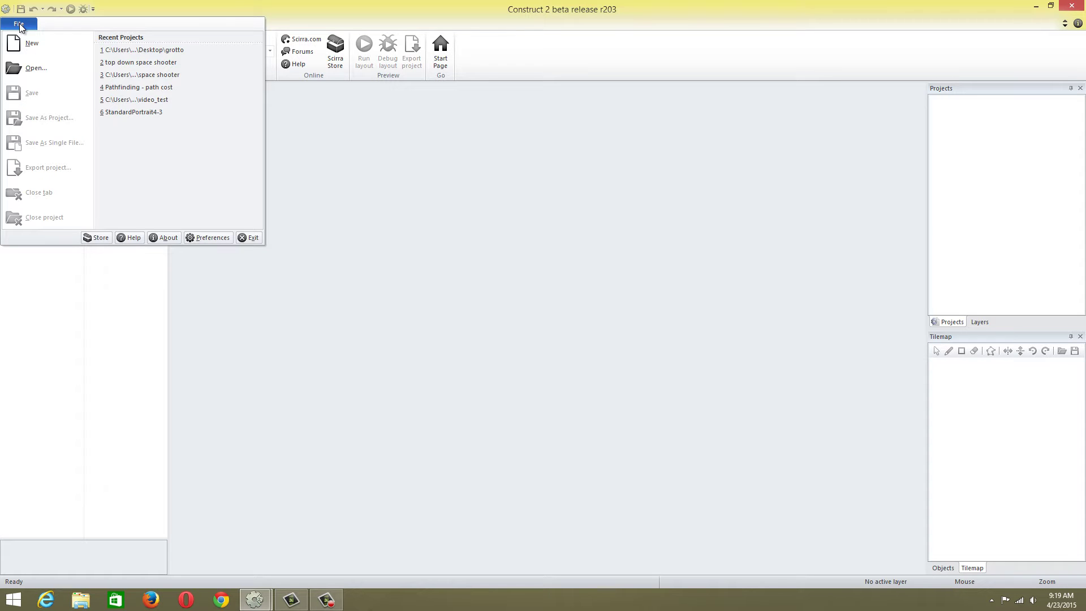
left_click(51, 47)
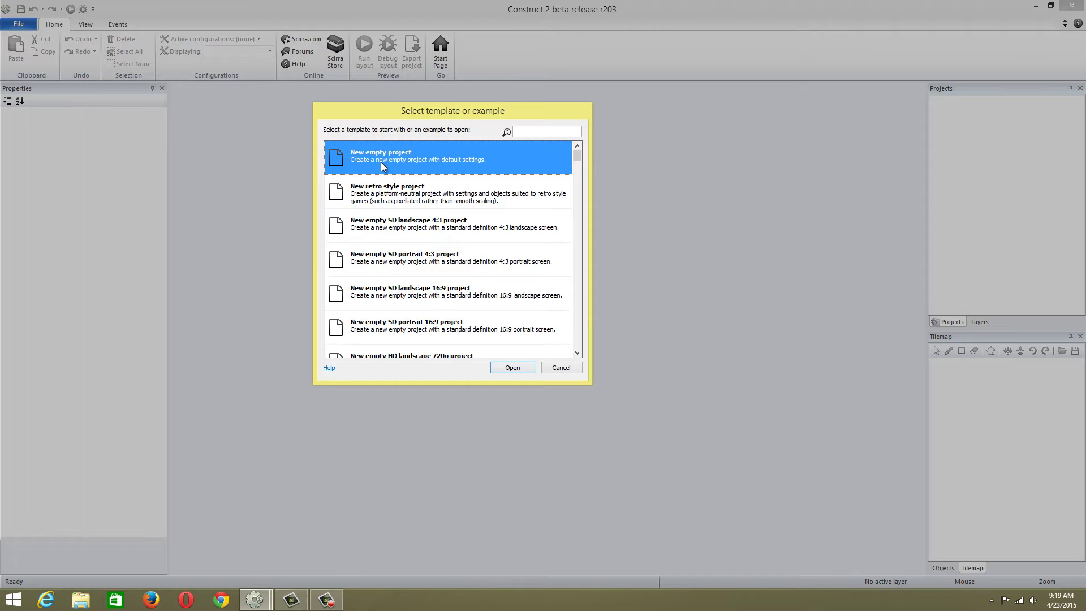
double_click(366, 162)
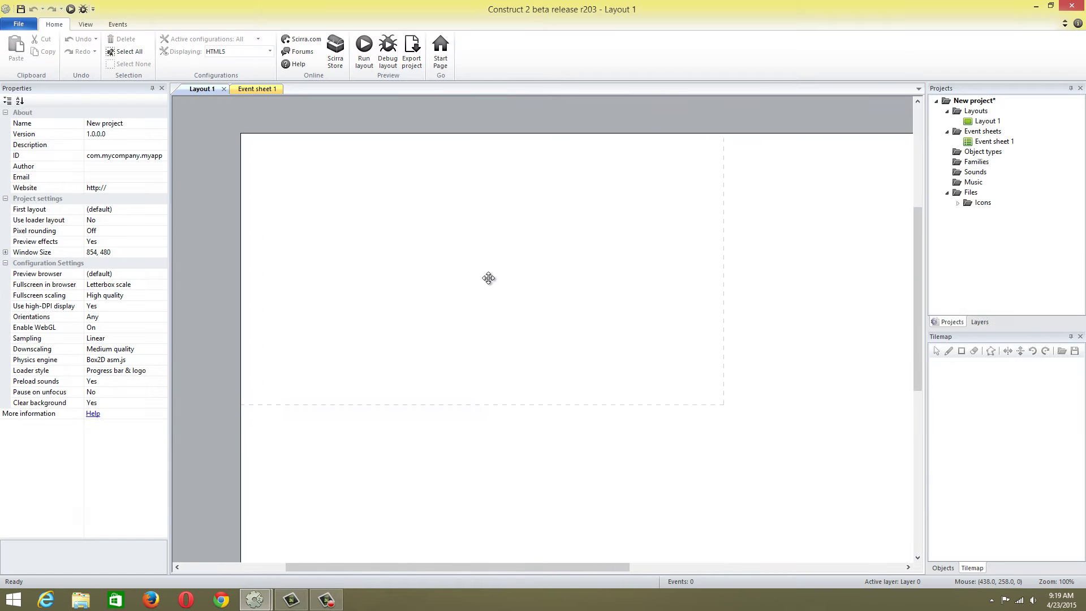
Name the project Grotto and give it the description "Adventure platform game"
left_click(135, 132)
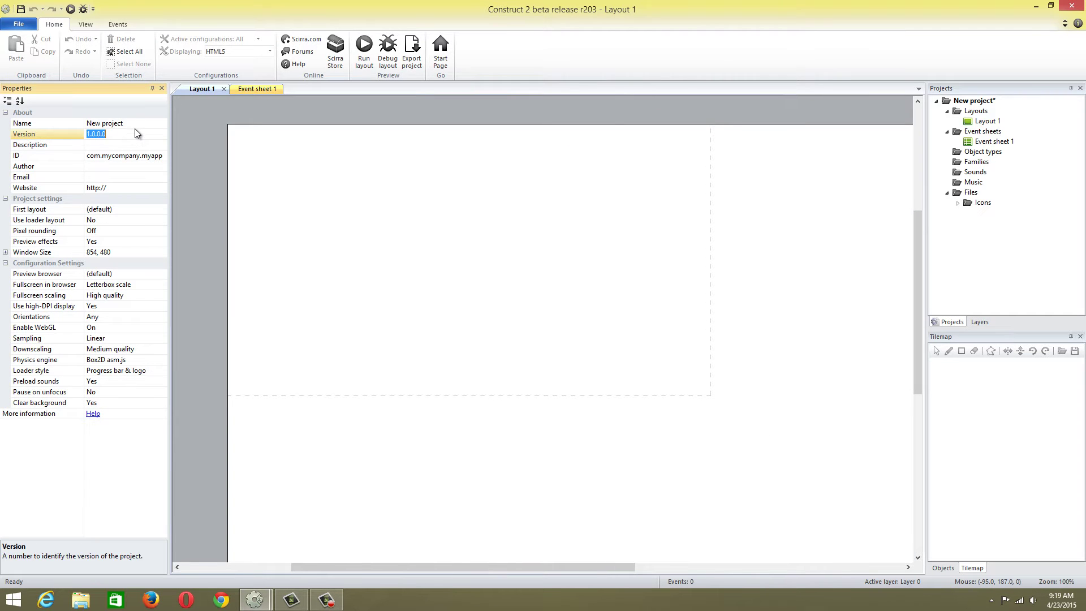
left_click(136, 124)
type("Grotto")
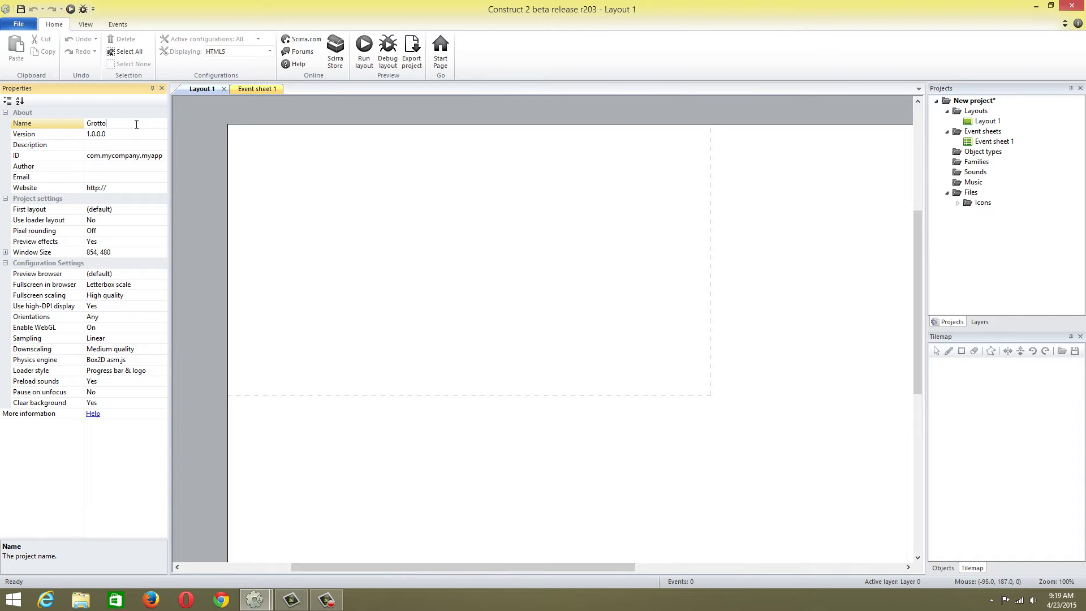
left_click(120, 143)
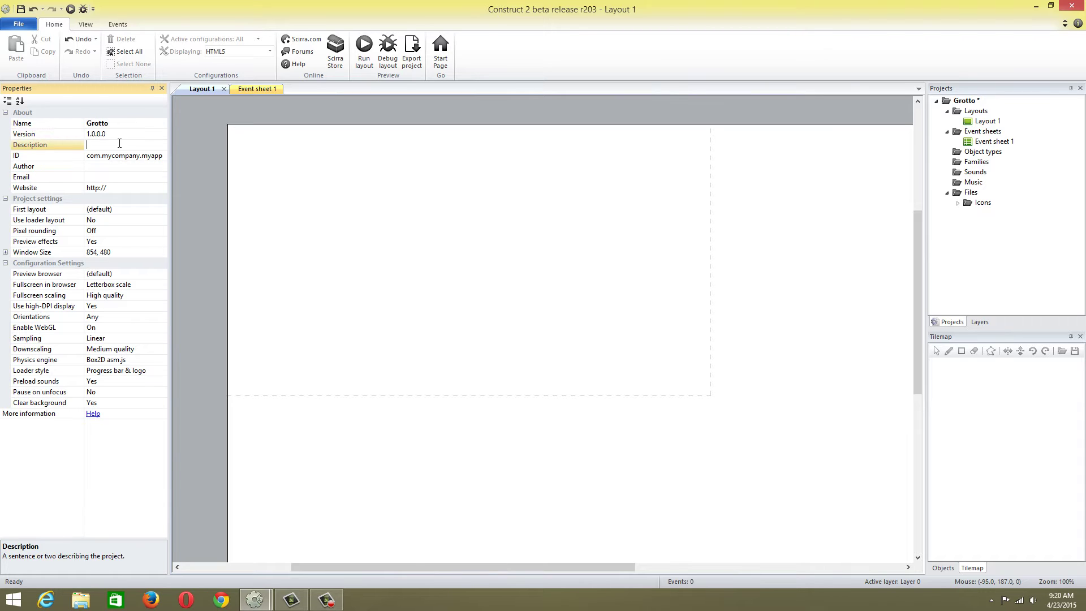
type("Adventure platform game")
Fill in the author's name, and enter "I have no idea" as the project's email and "DO that later" as its website
left_click(84, 165)
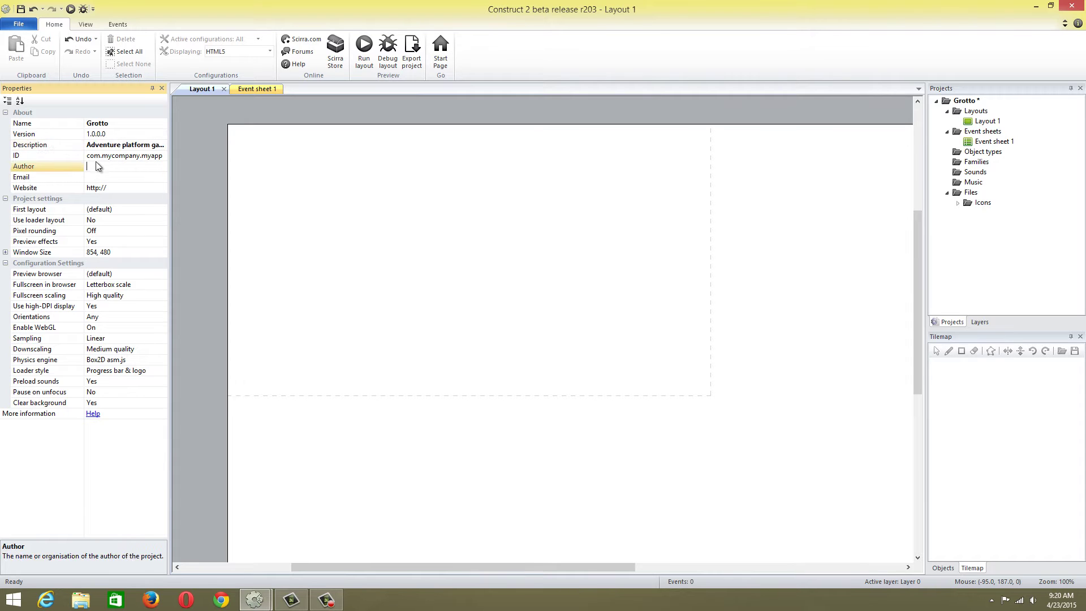
type("John")
left_click(106, 177)
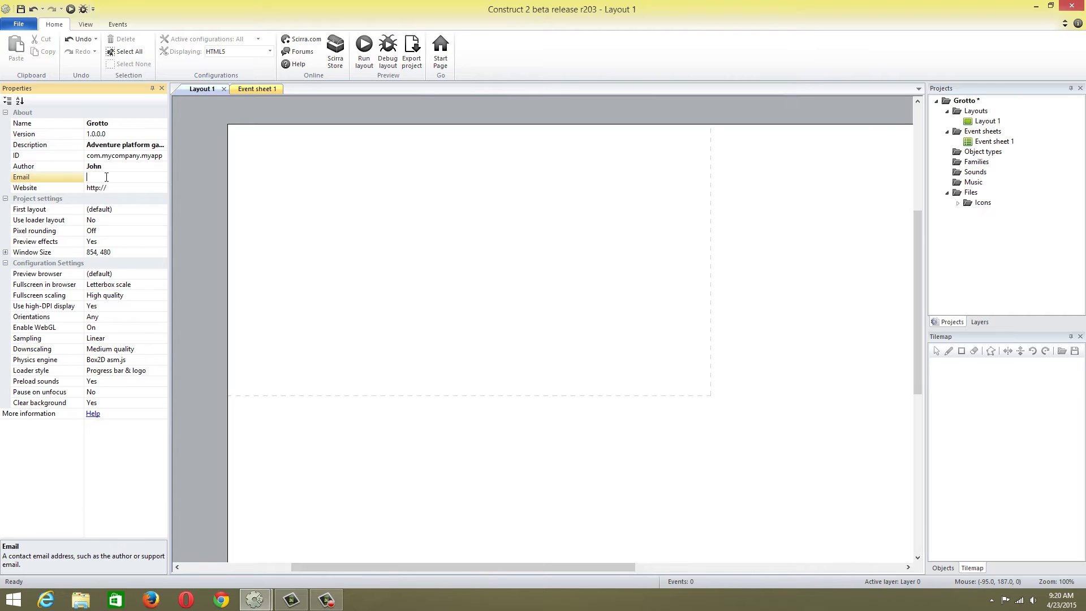
type("I have no idea")
left_click(112, 187)
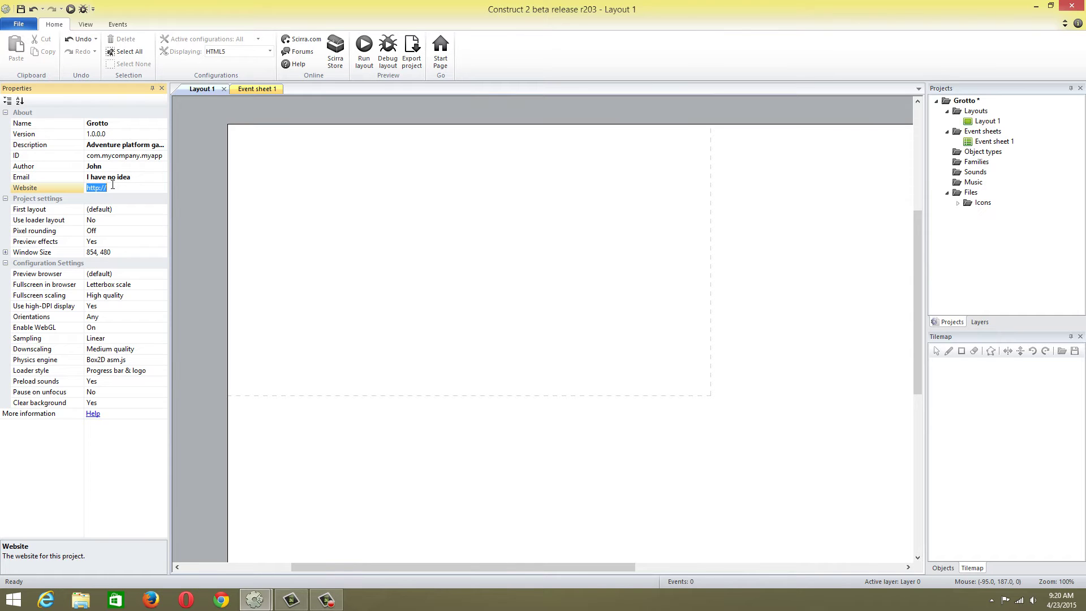
type("DO that later")
left_click(120, 134)
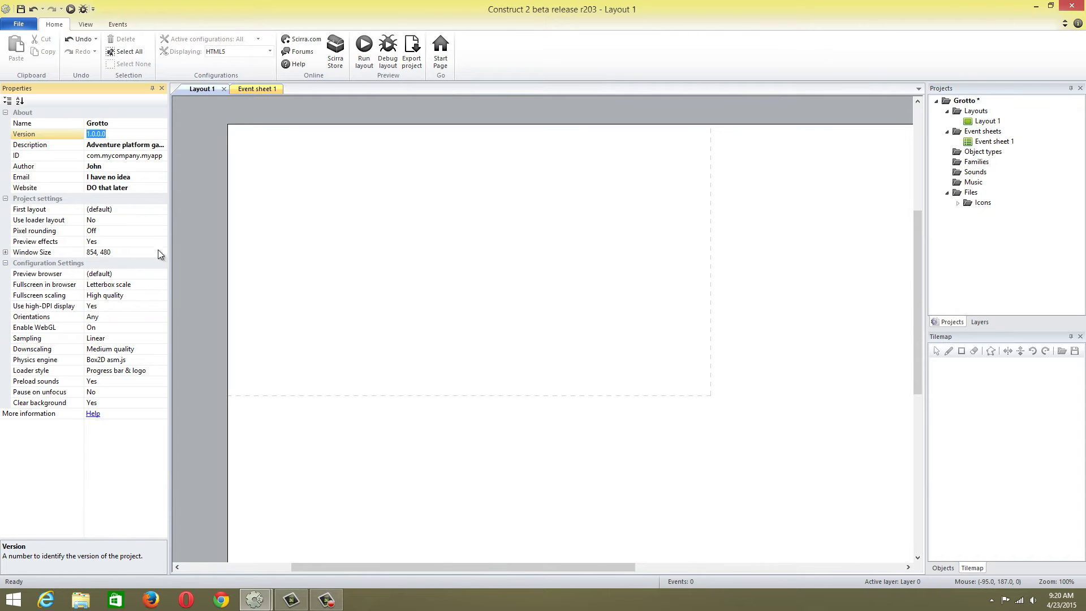
Set the project's preview browser to NW.js and test it by running the layout, closing the preview window when done
left_click(161, 275)
left_click(162, 275)
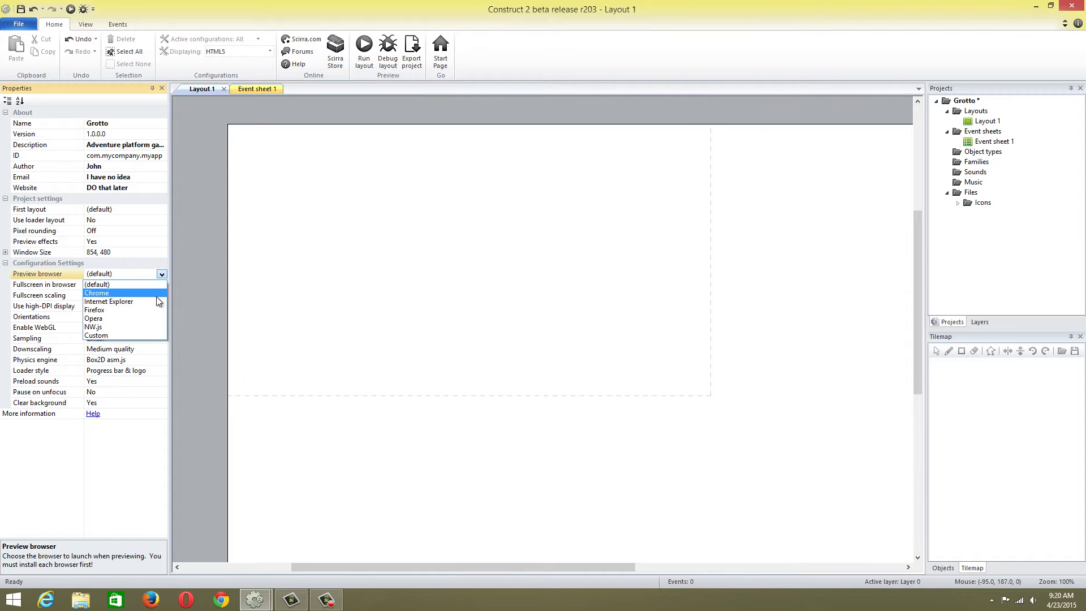
left_click(111, 327)
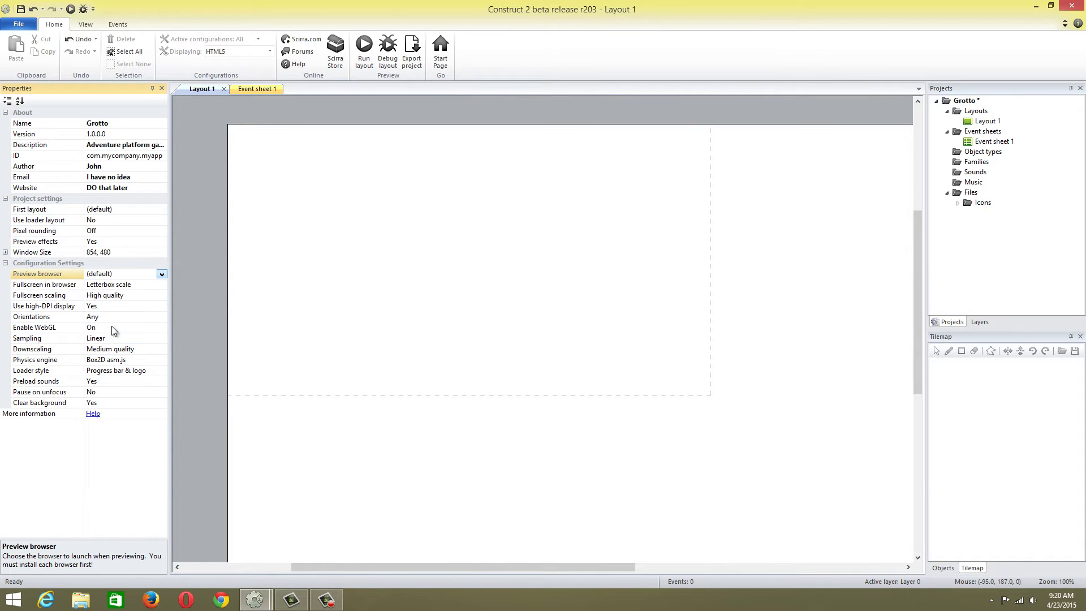
left_click(359, 63)
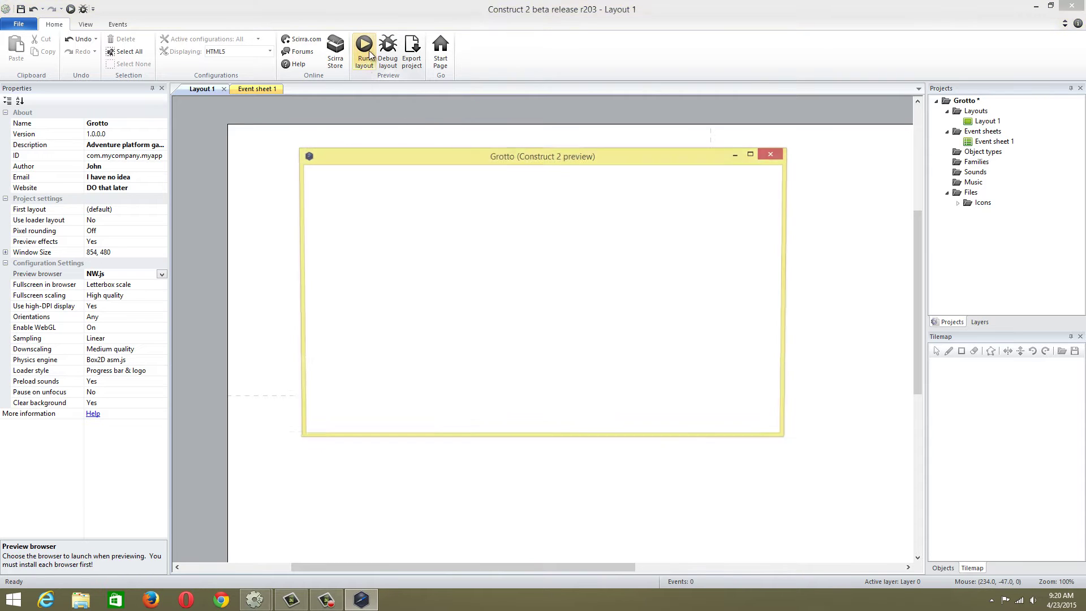
mouse_move(417, 160)
left_mouse_down()
mouse_move(411, 148)
mouse_move(396, 163)
left_mouse_up()
left_click(748, 158)
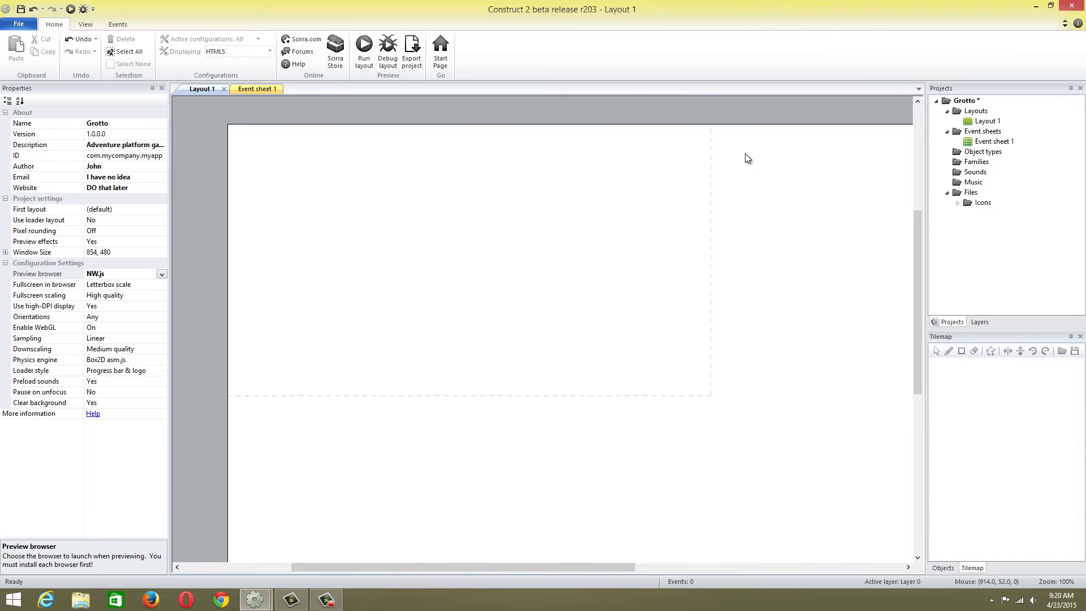
Insert a Sprite object into Layout 1 using the image scirra-construct-2-game-design-690x339 from the grotto_escape_pack folder
right_click(411, 161)
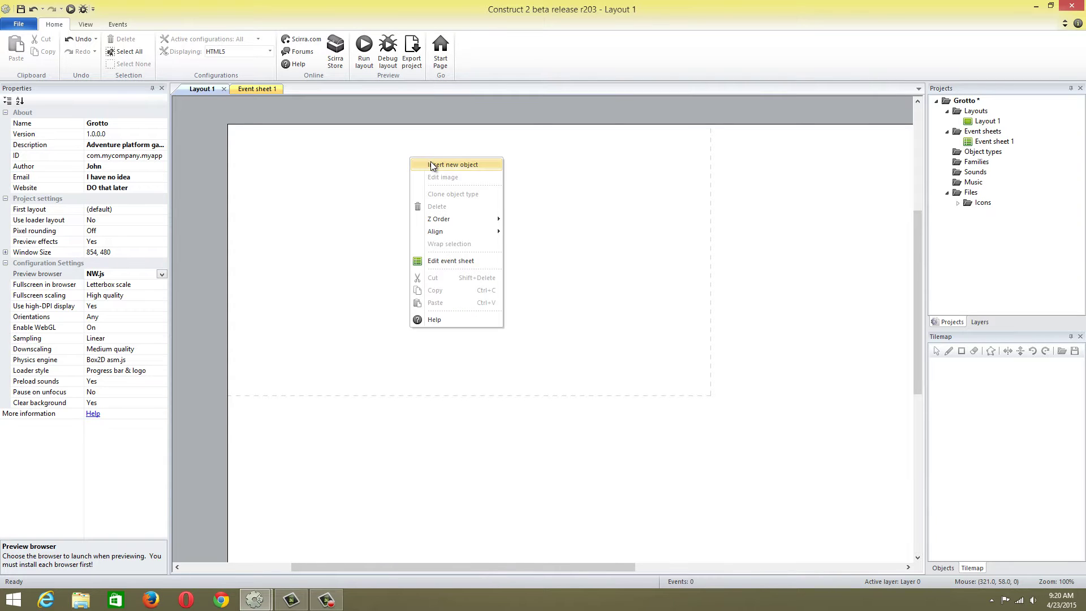
left_click(433, 164)
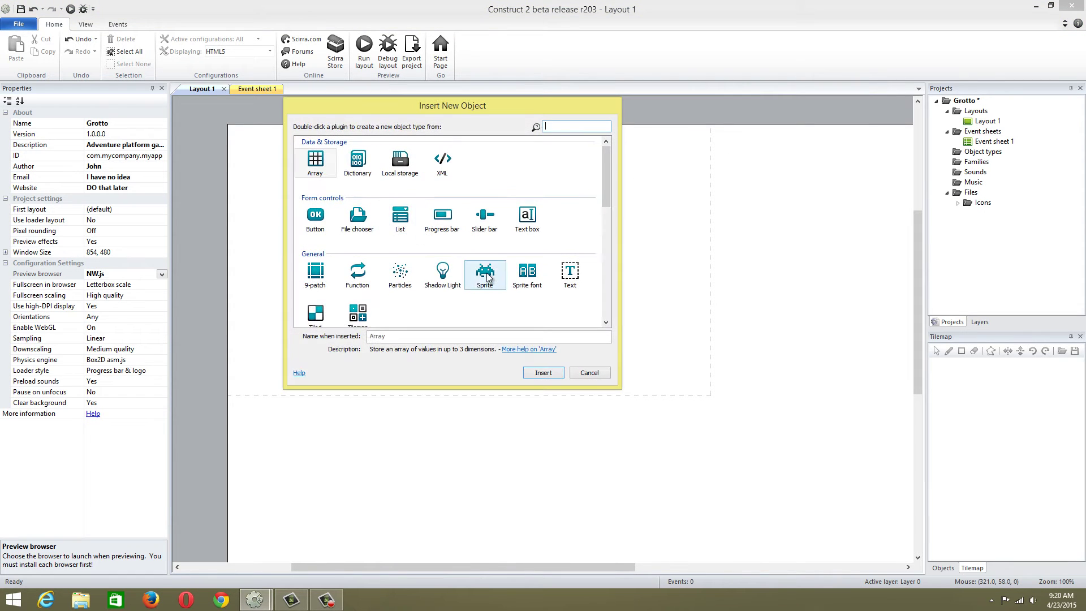
double_click(485, 273)
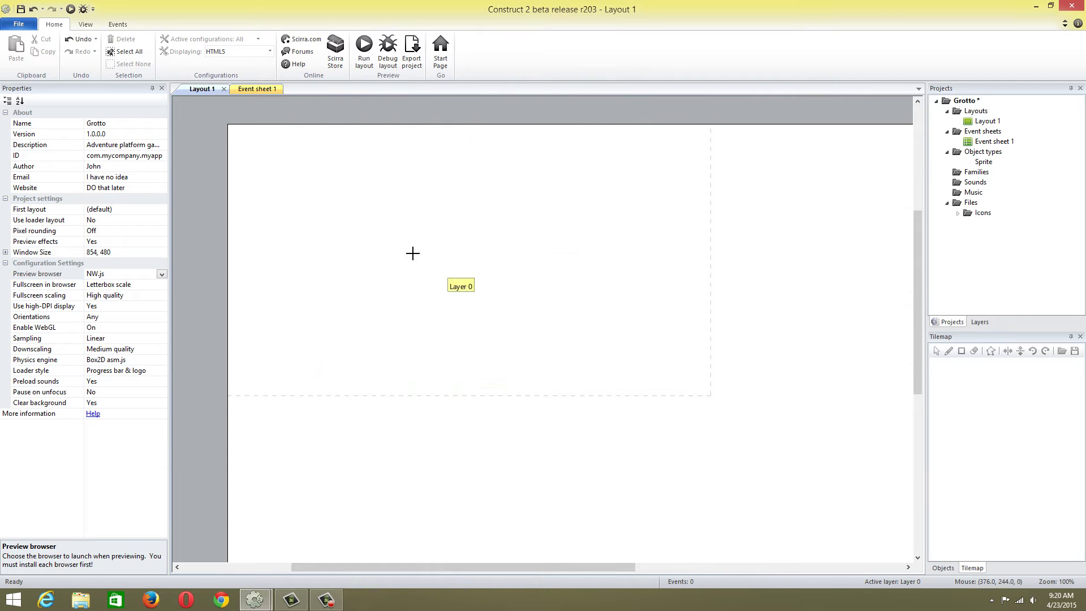
left_click(413, 252)
left_click(138, 65)
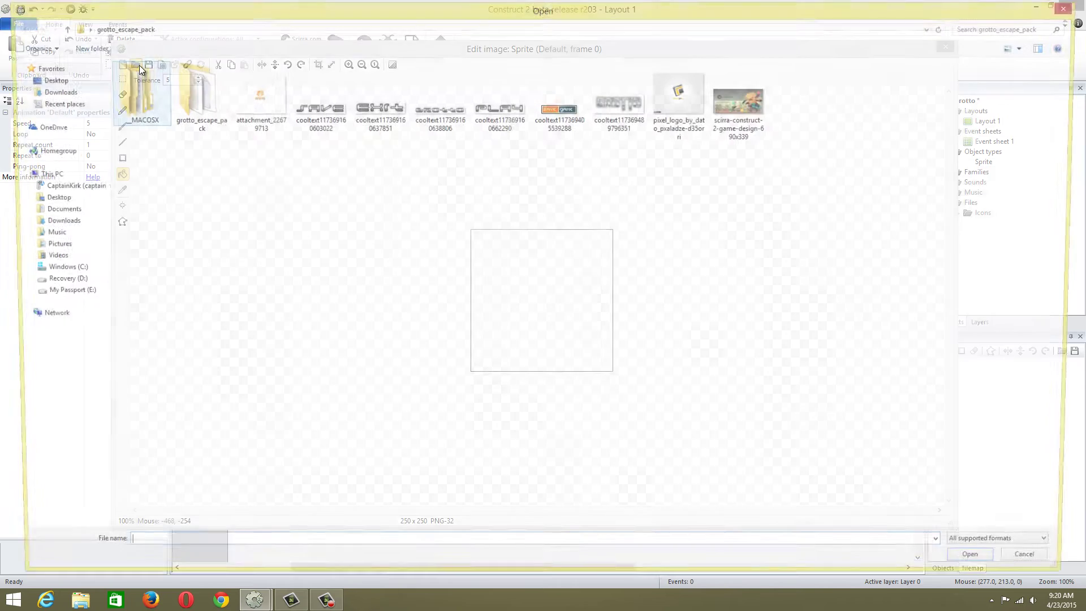
double_click(733, 105)
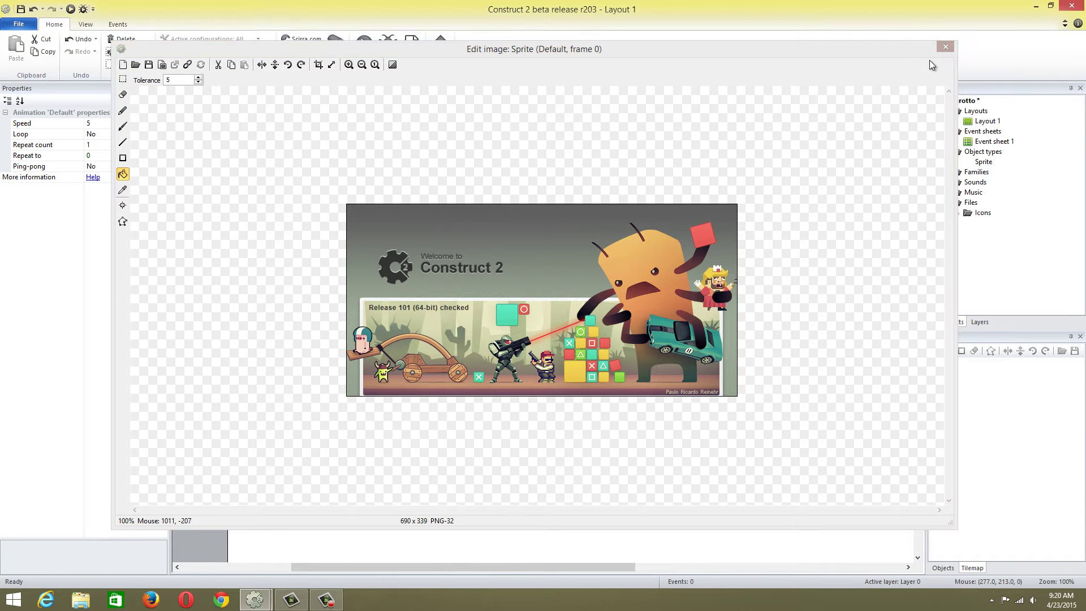
left_click(945, 47)
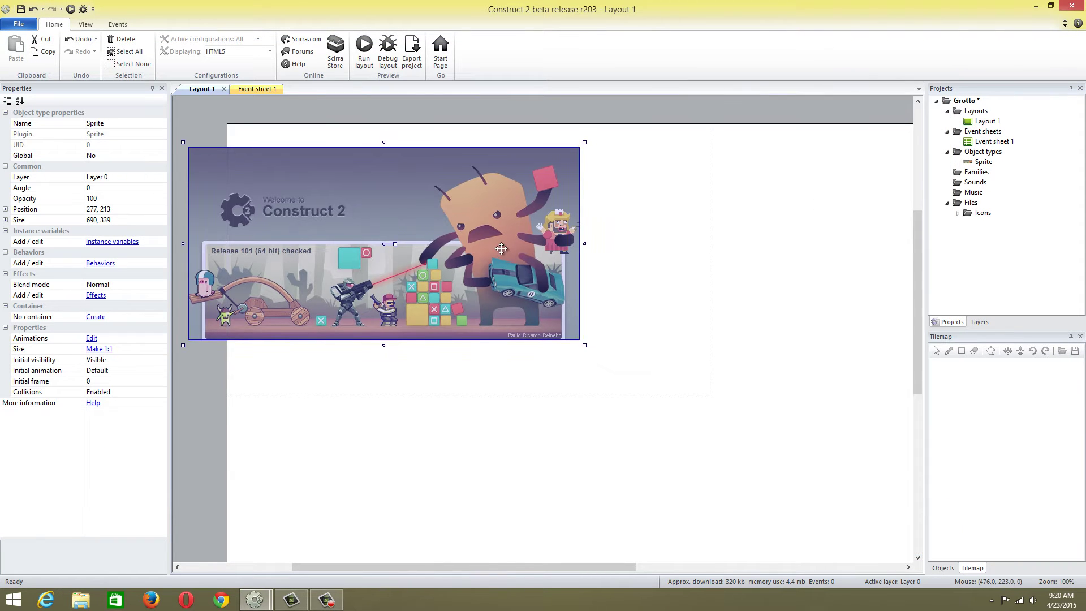
Align the splash sprite with the layout's top-left corner and enlarge it to about 853 x 480 to fill the dashed window area
left_click_drag(502, 248, 557, 225)
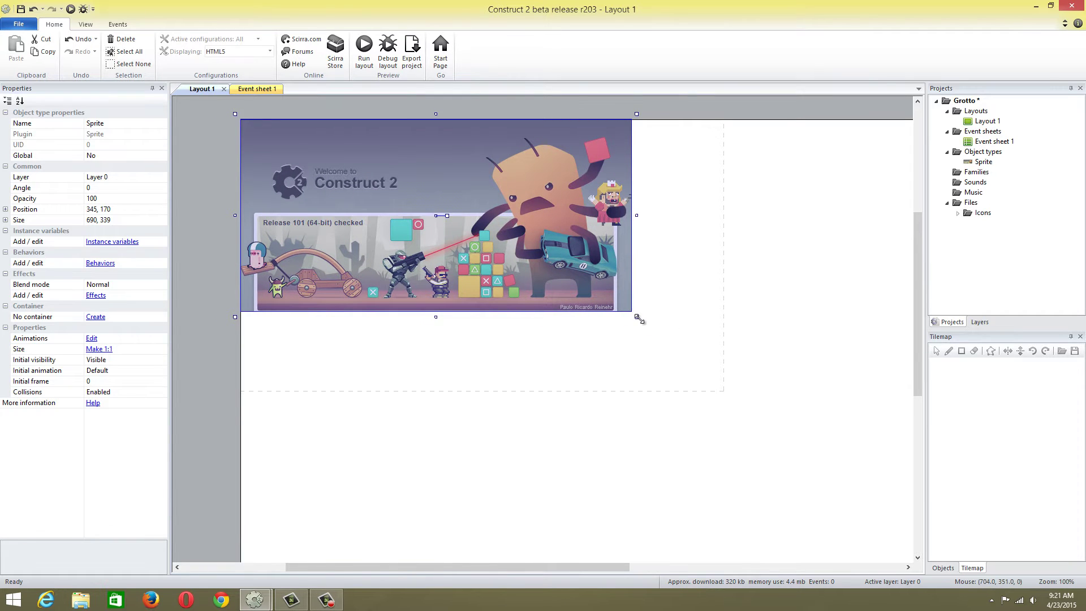
left_click_drag(639, 320, 730, 398)
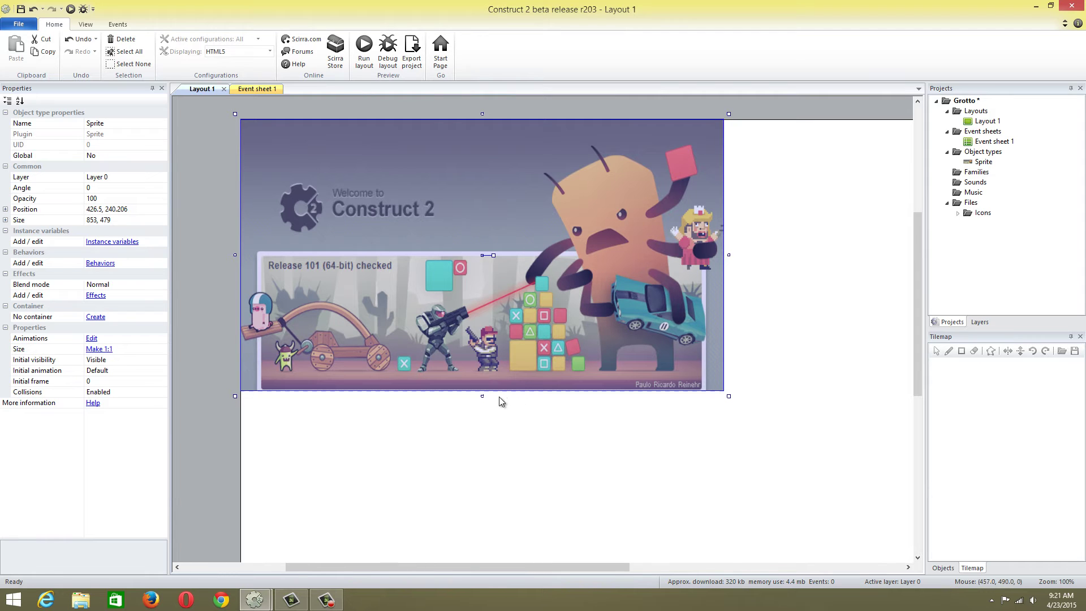
left_click_drag(482, 396, 482, 396)
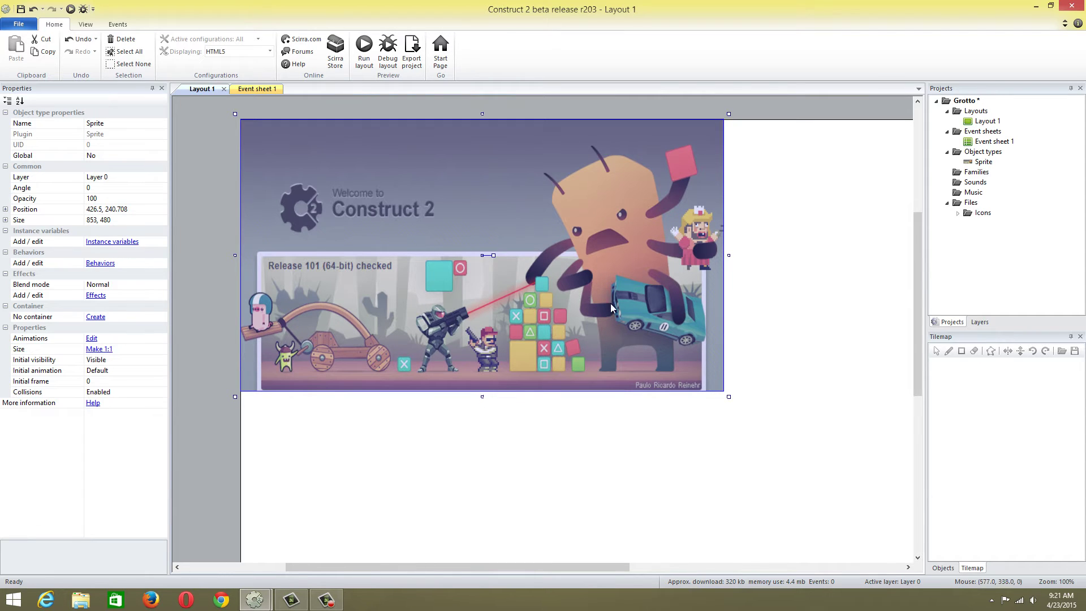
Check the project's window size and set the size of Layout 1 to 854, 480
left_click(809, 270)
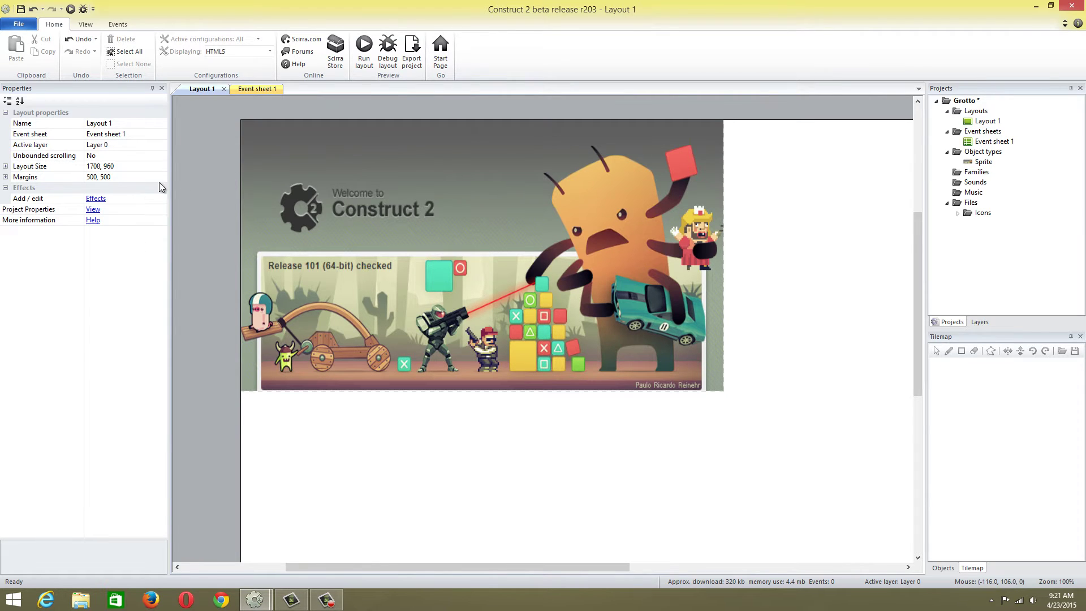
left_click(94, 209)
left_click(115, 253)
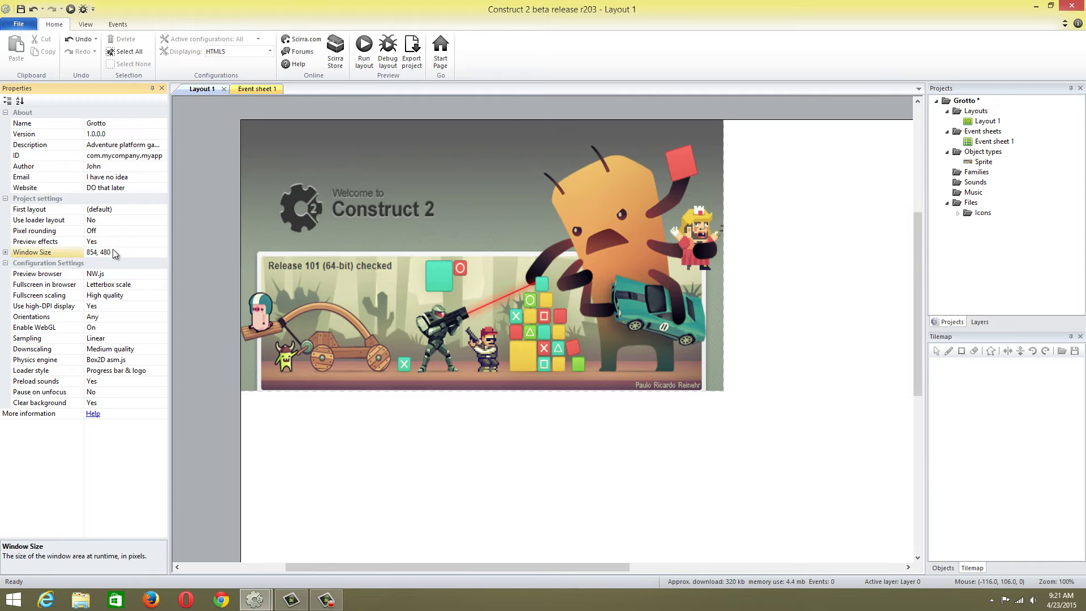
left_click(115, 251)
left_click(504, 449)
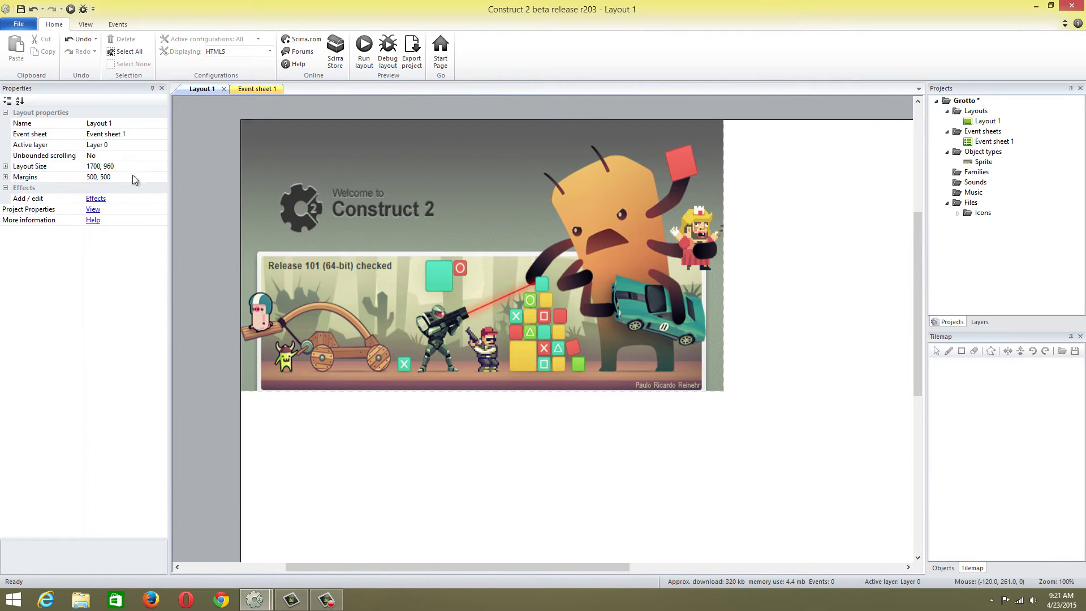
left_click(107, 166)
type("854, 480")
key("Return")
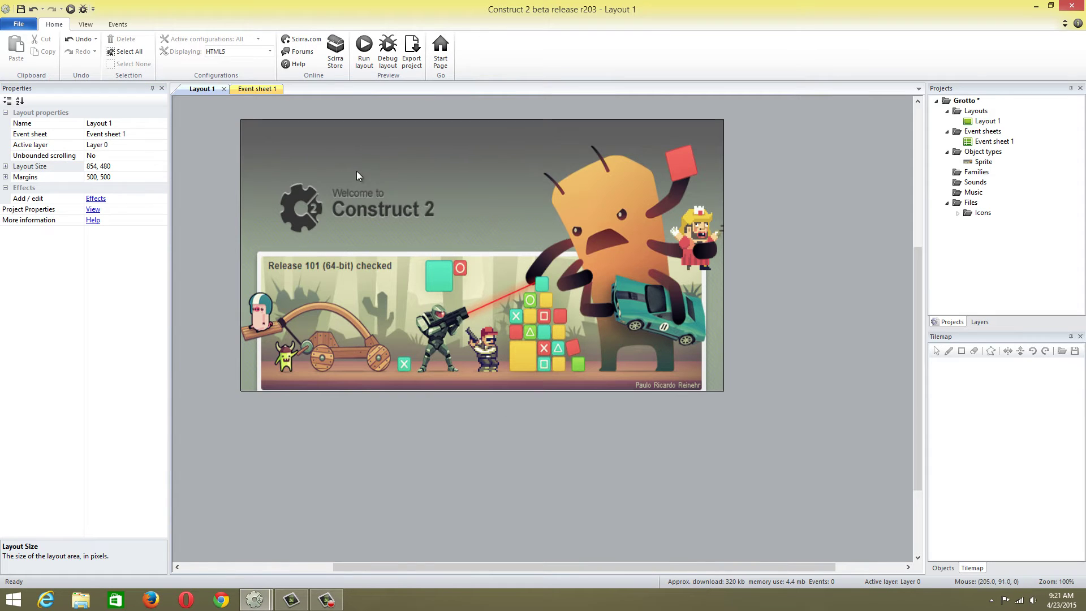
Add the Fade behavior to the splash sprite
left_click(420, 211)
left_click(103, 263)
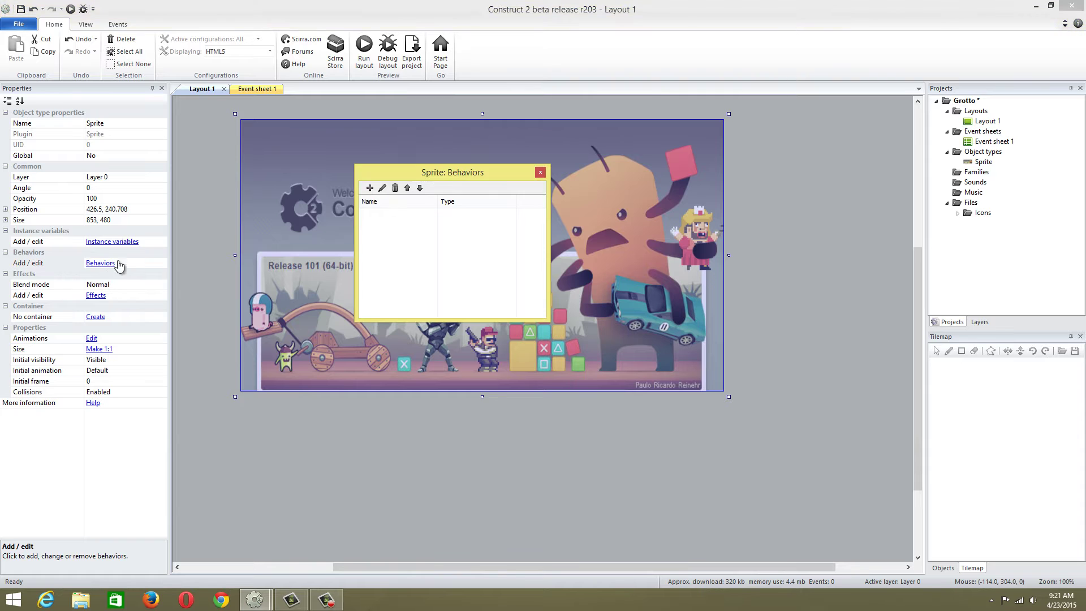
left_click(371, 189)
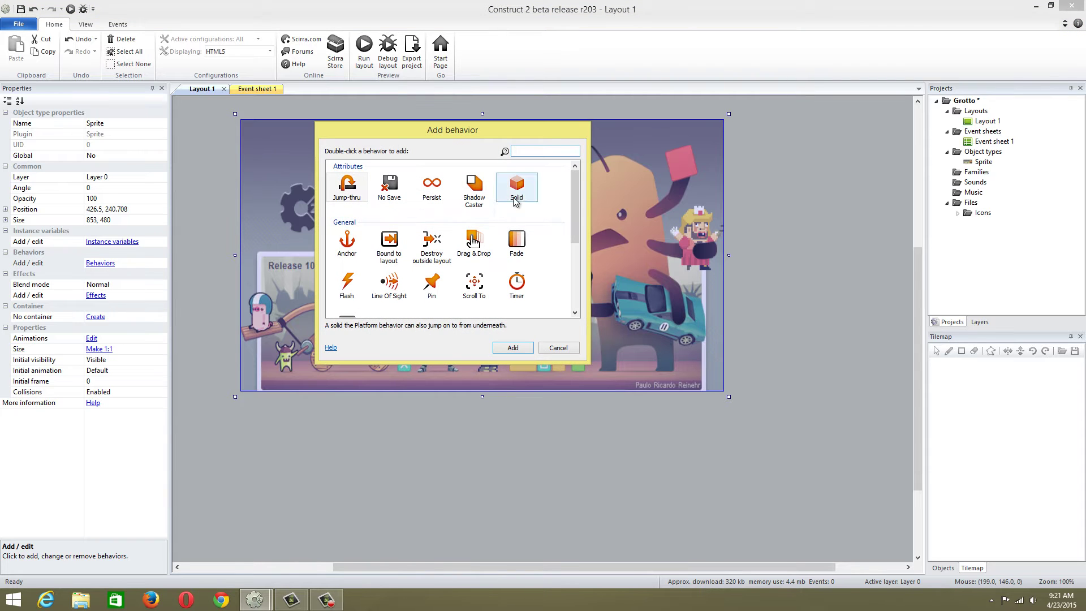
mouse_move(572, 188)
left_mouse_down()
mouse_move(578, 225)
mouse_move(572, 183)
left_mouse_up()
double_click(519, 245)
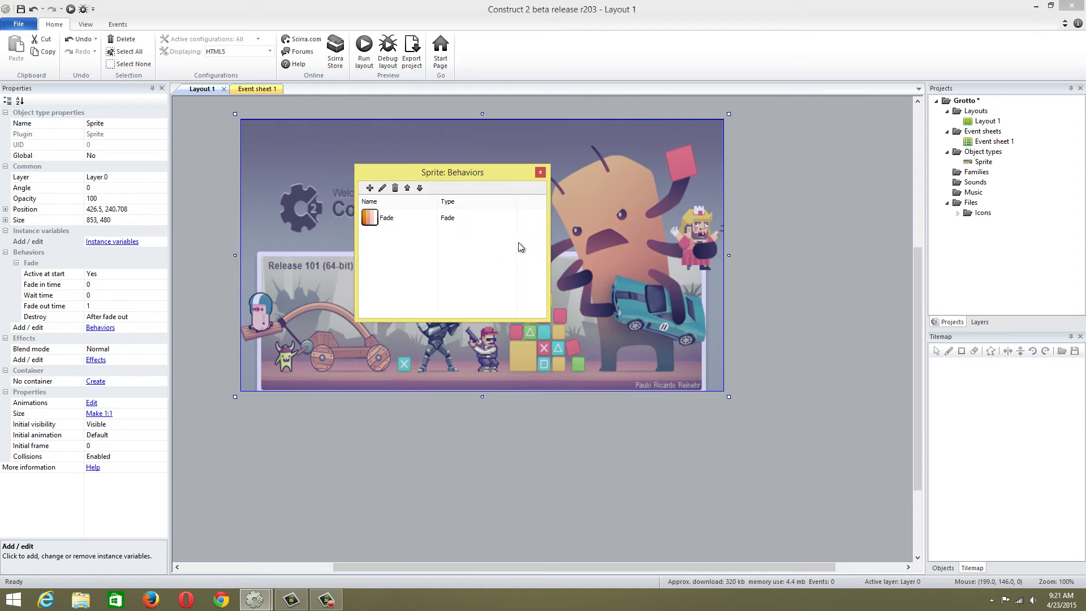
Set the sprite's Fade behavior to a fade in time of 4, a wait time of 4 and a fade out time of 4
left_click(117, 286)
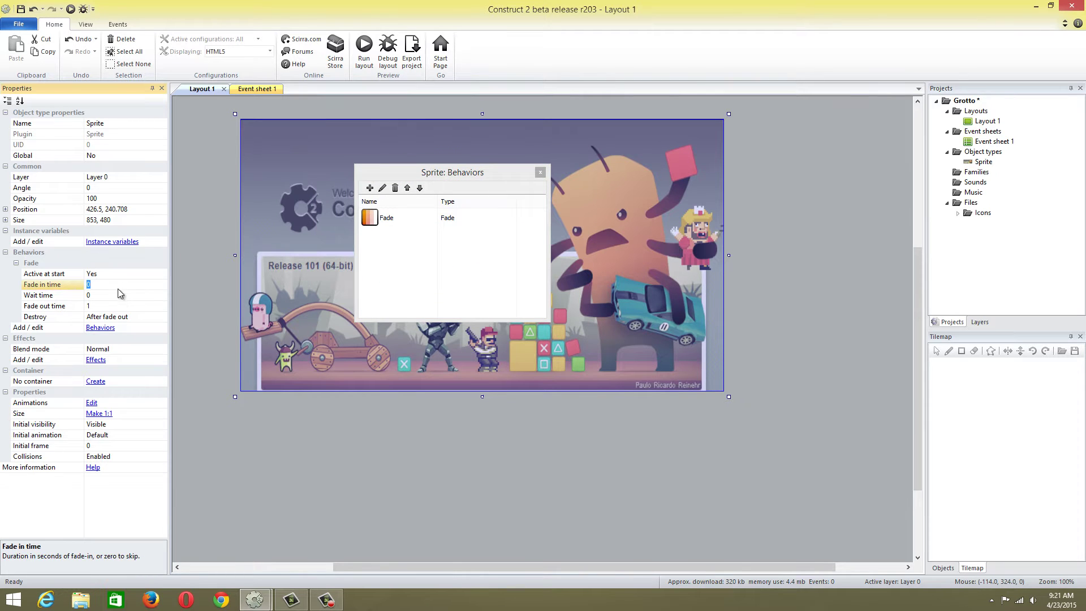
type("4")
left_click(118, 295)
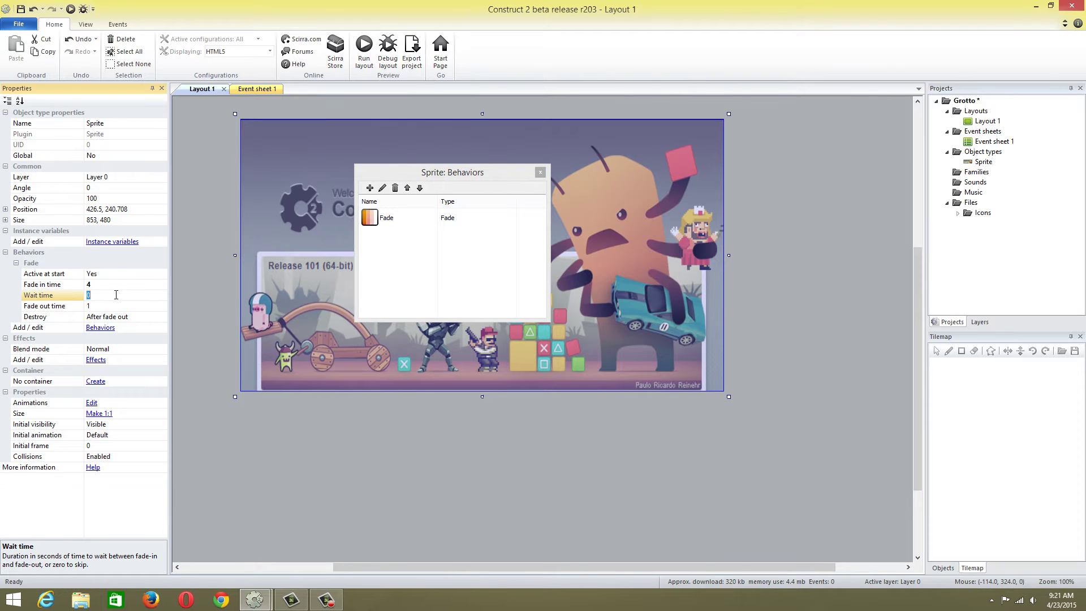
type("4")
left_click(106, 306)
type("4")
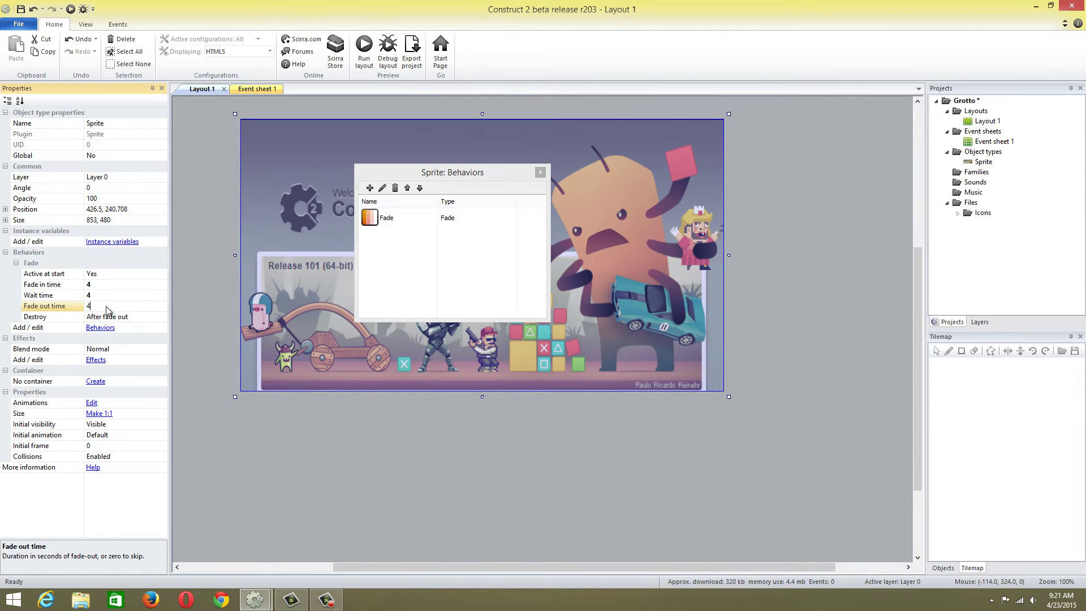
left_click(176, 286)
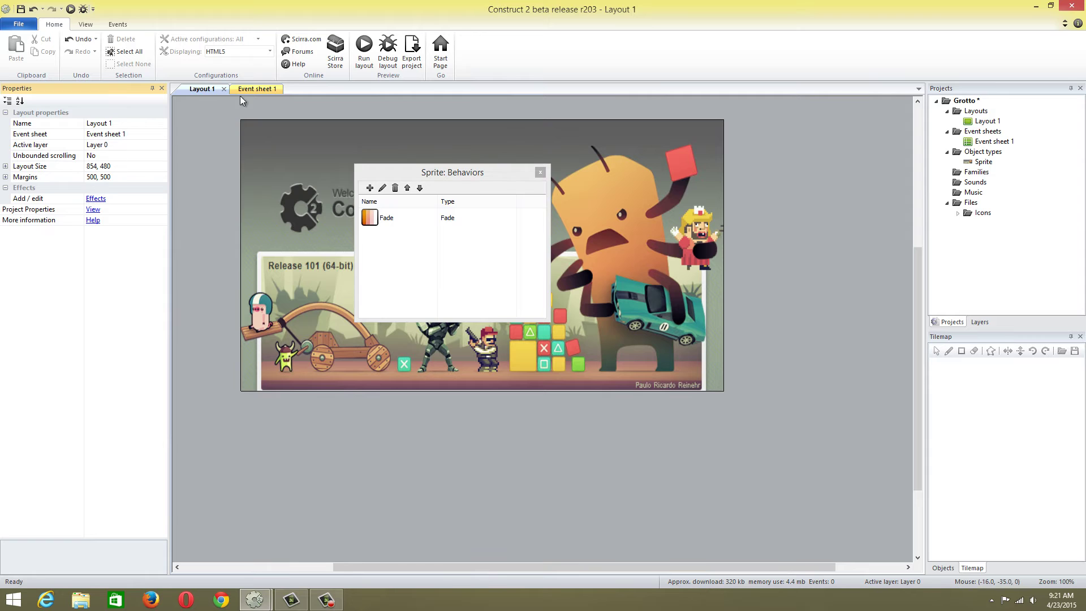
Close the sprite's behaviors list and add a System event "On start of layout" to Event sheet 1
left_click(255, 89)
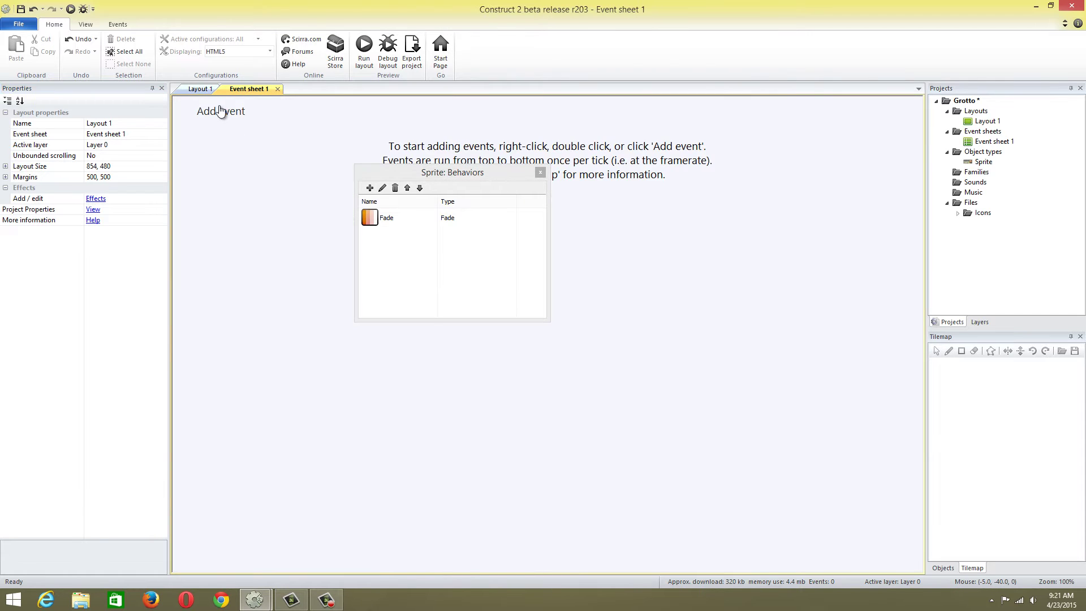
left_click(541, 173)
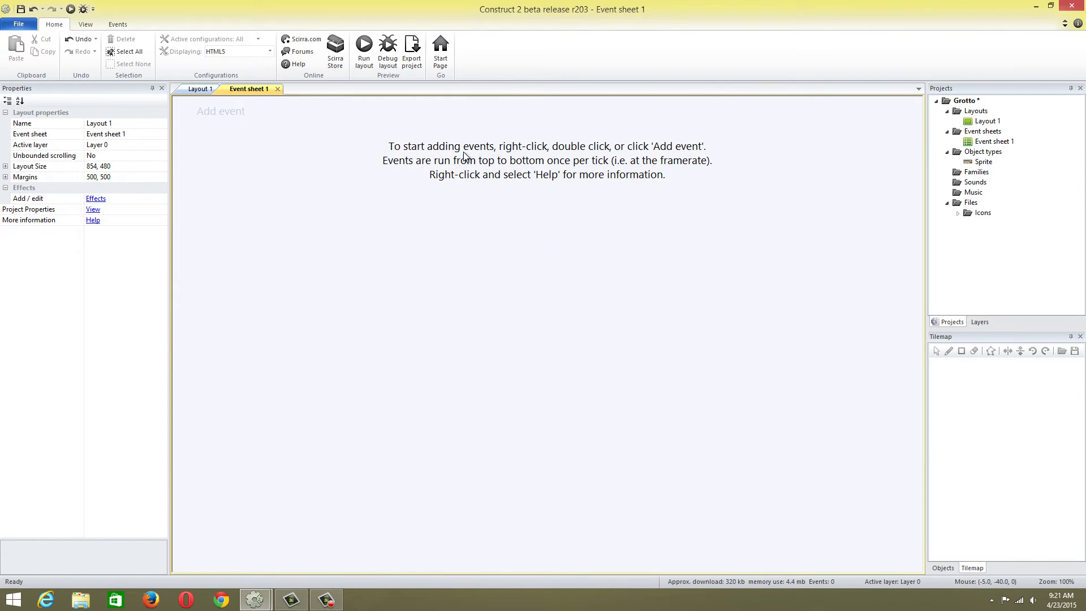
left_click(238, 116)
double_click(422, 189)
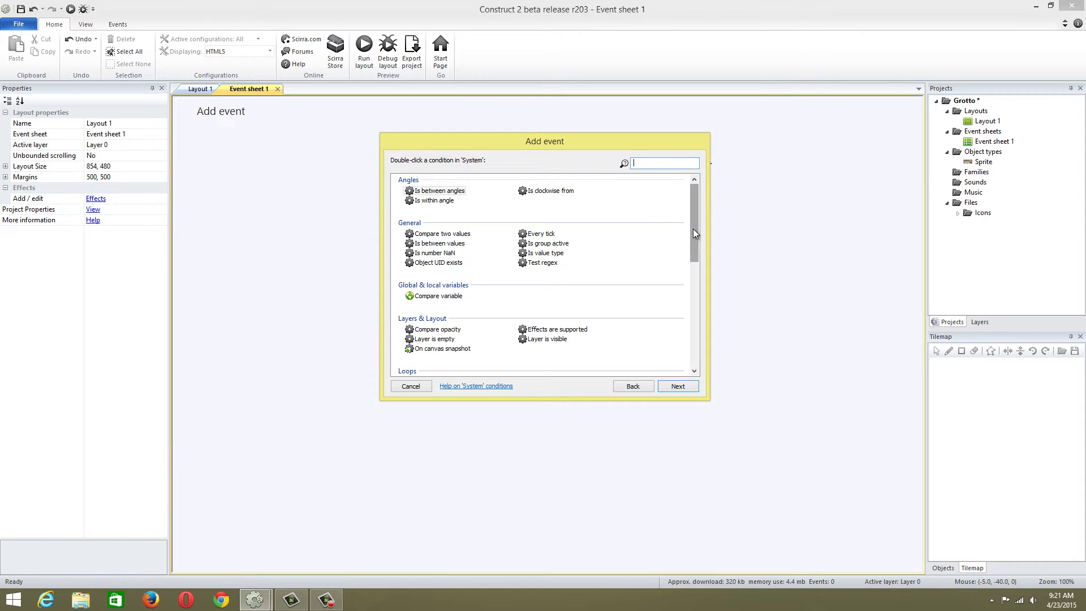
left_click_drag(694, 229, 706, 328)
double_click(444, 326)
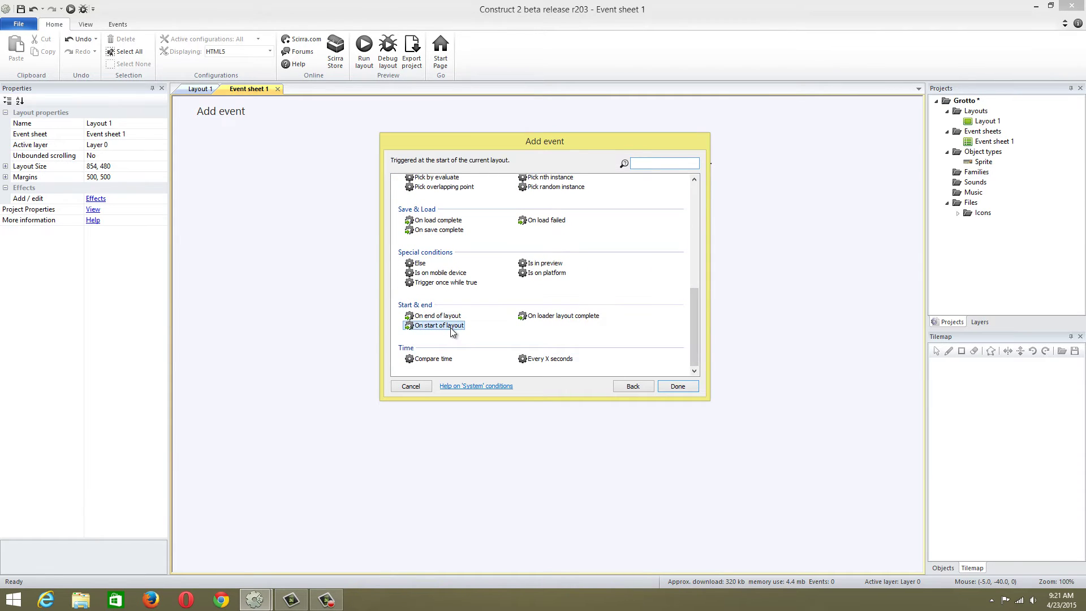
Add a System Wait action of 12 seconds to the "On start of layout" event
left_click(372, 116)
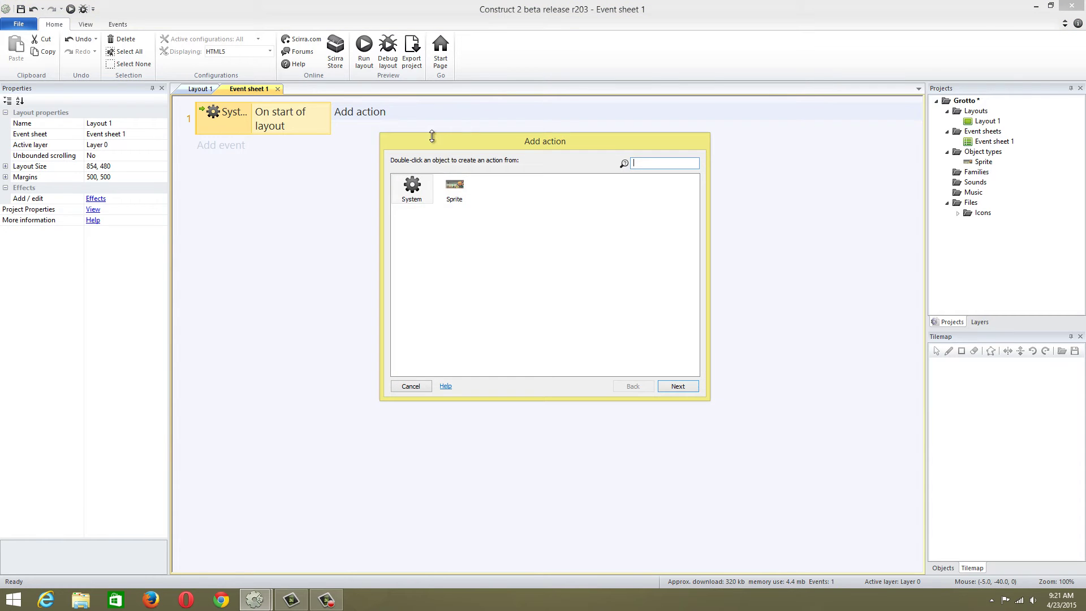
double_click(422, 190)
scroll(694, 226, "down", 1)
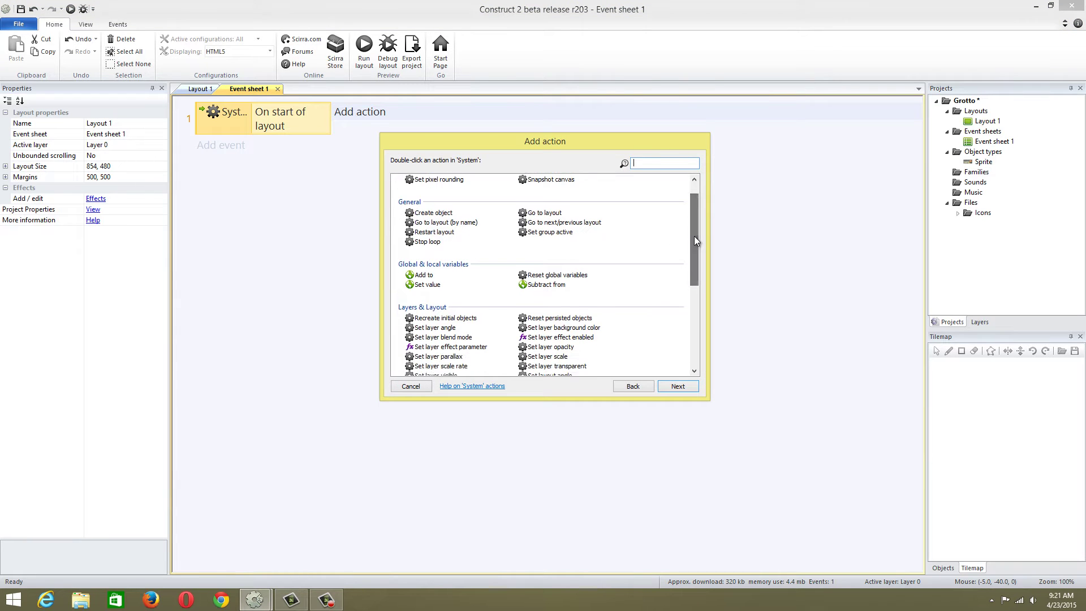
type("wa")
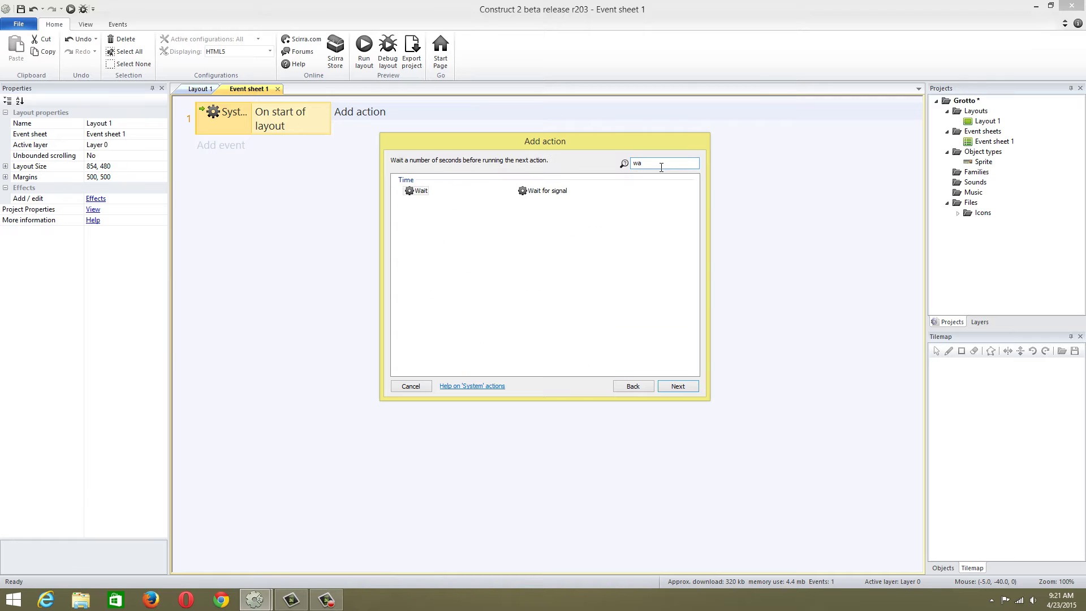
double_click(411, 191)
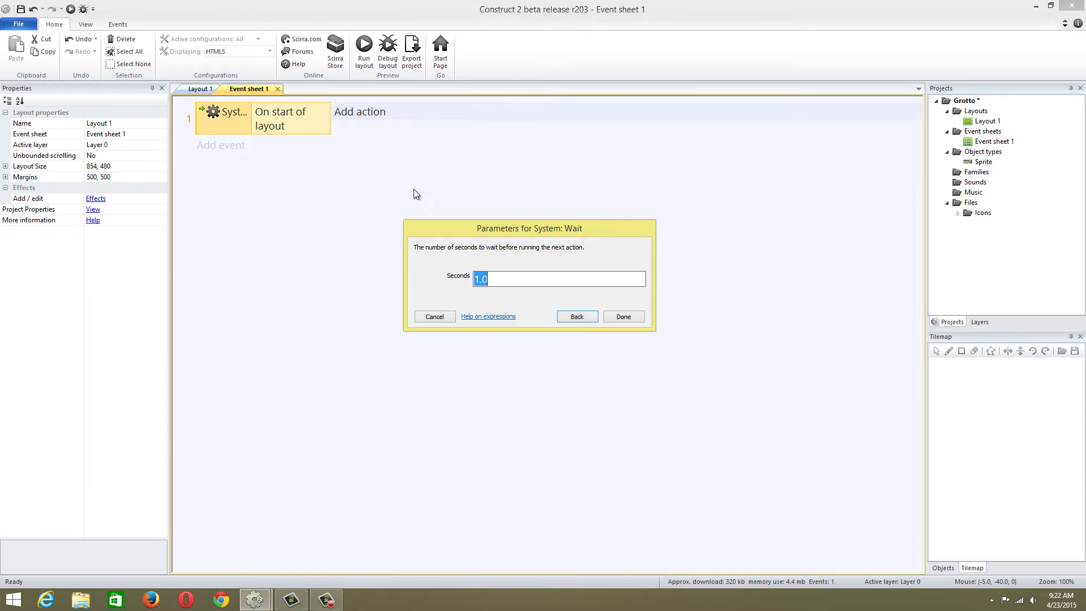
type("12")
left_click(623, 316)
Add a System "Go to layout" action targeting Layout 1 after the wait action
left_click(335, 135)
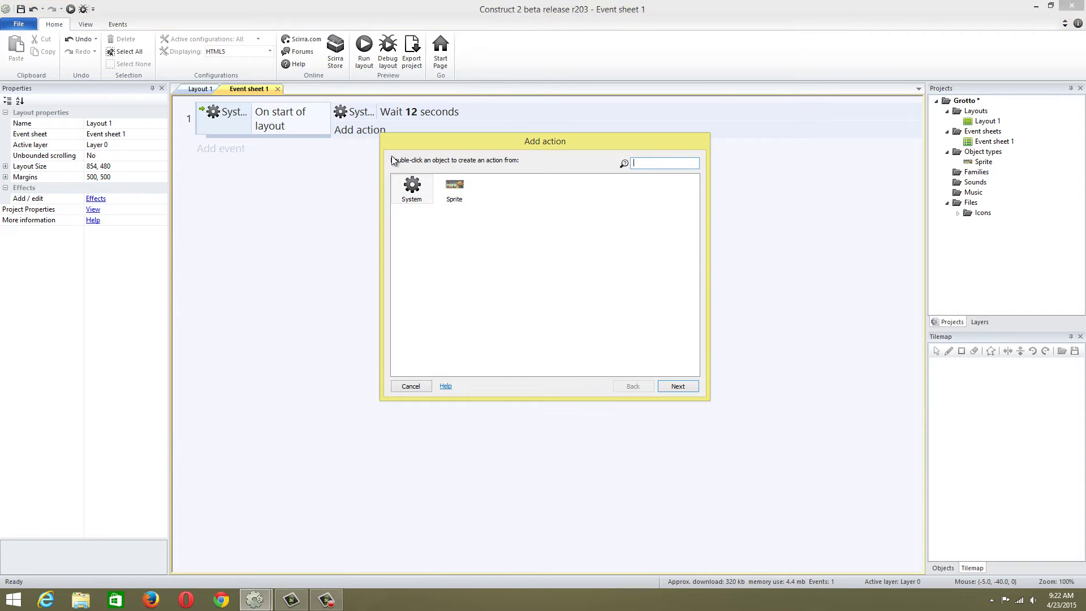
double_click(412, 189)
scroll(692, 283, "down", 5)
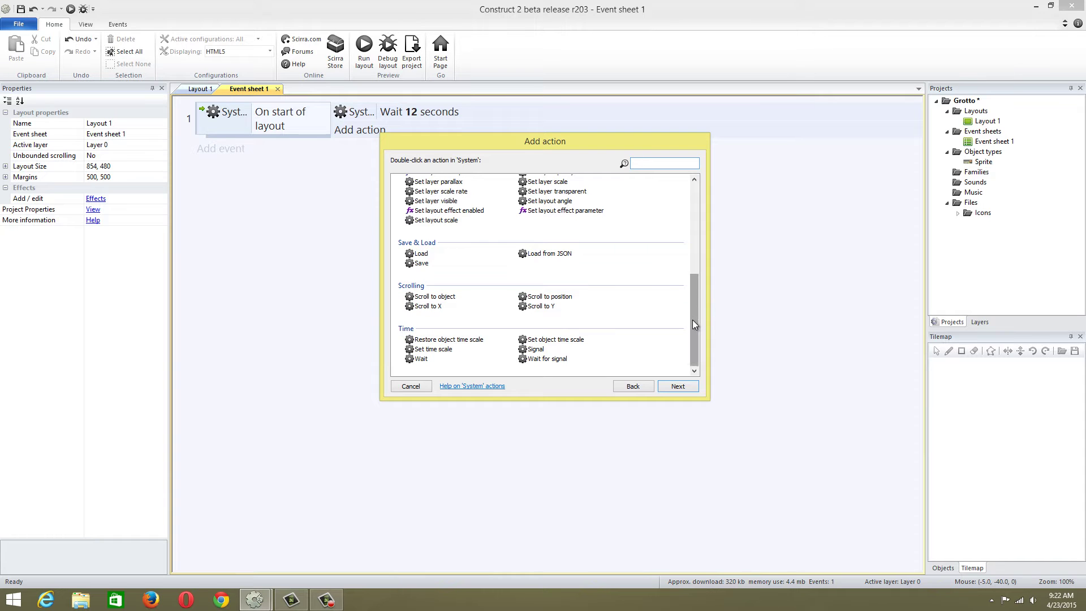
left_click(457, 262)
scroll(458, 263, "up", 2)
scroll(459, 266, "up", 2)
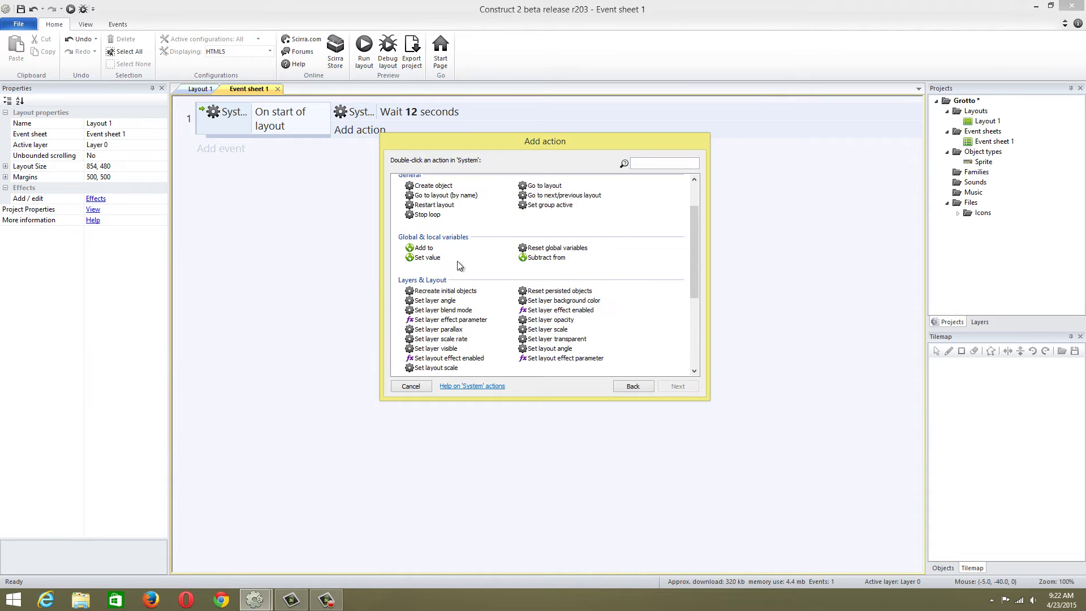
type("layou")
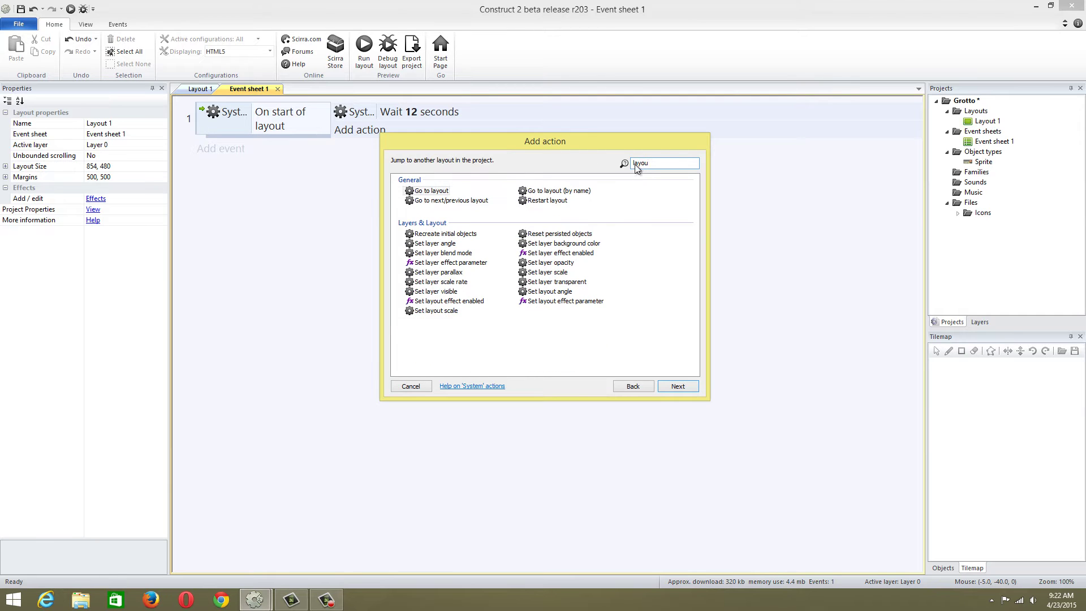
left_click(434, 192)
double_click(434, 191)
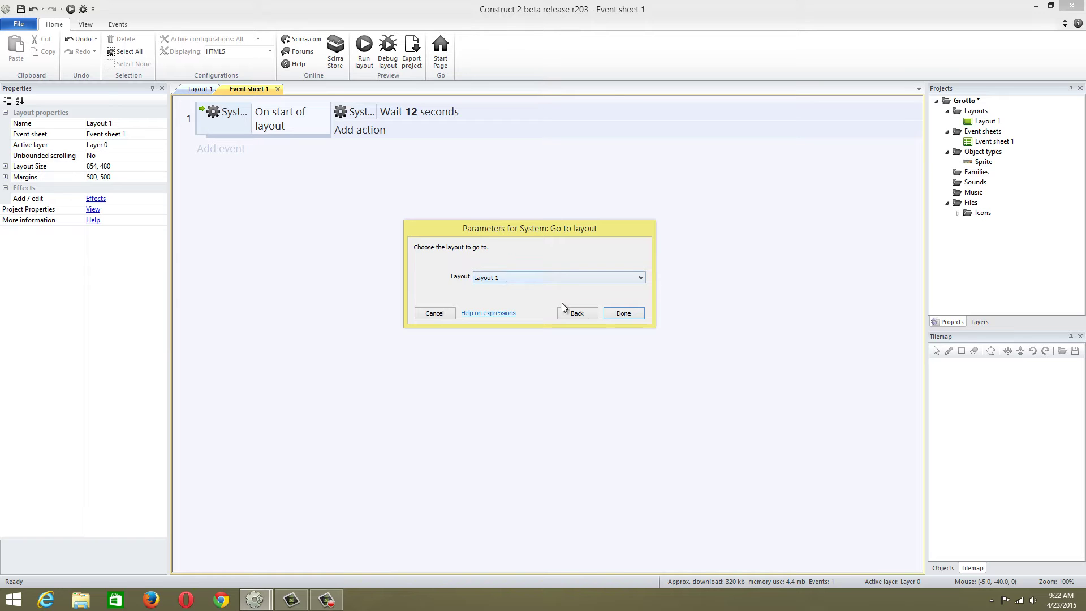
left_click(625, 313)
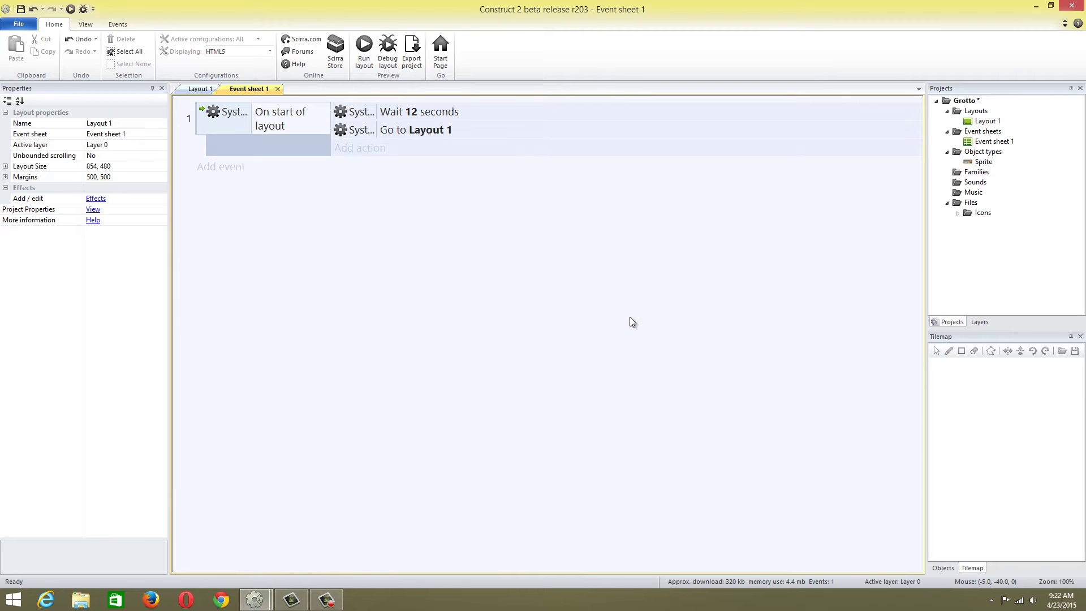
double_click(392, 167)
double_click(413, 198)
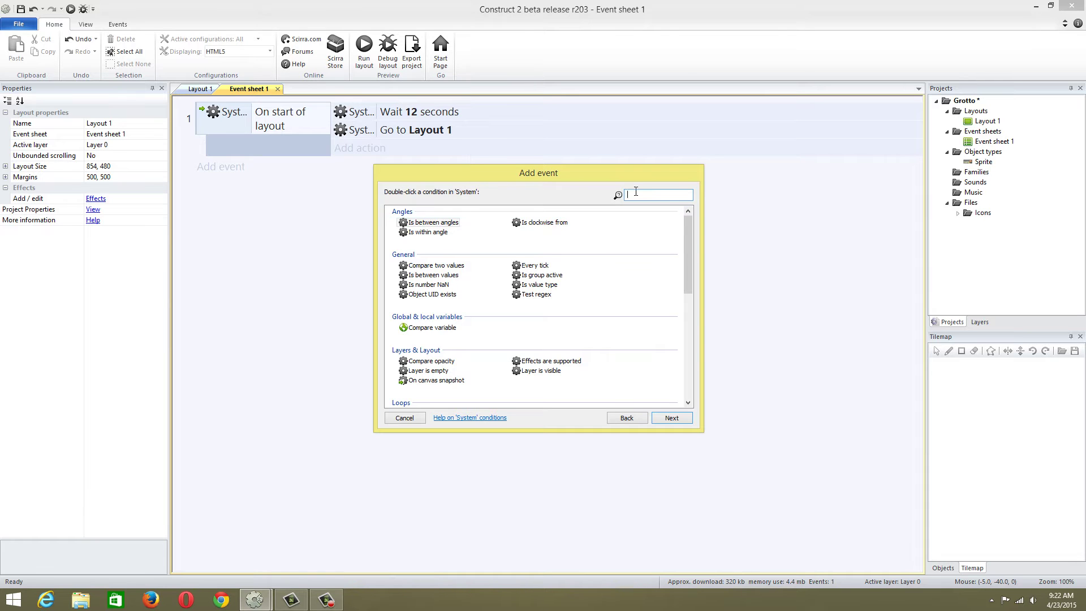
type("lay")
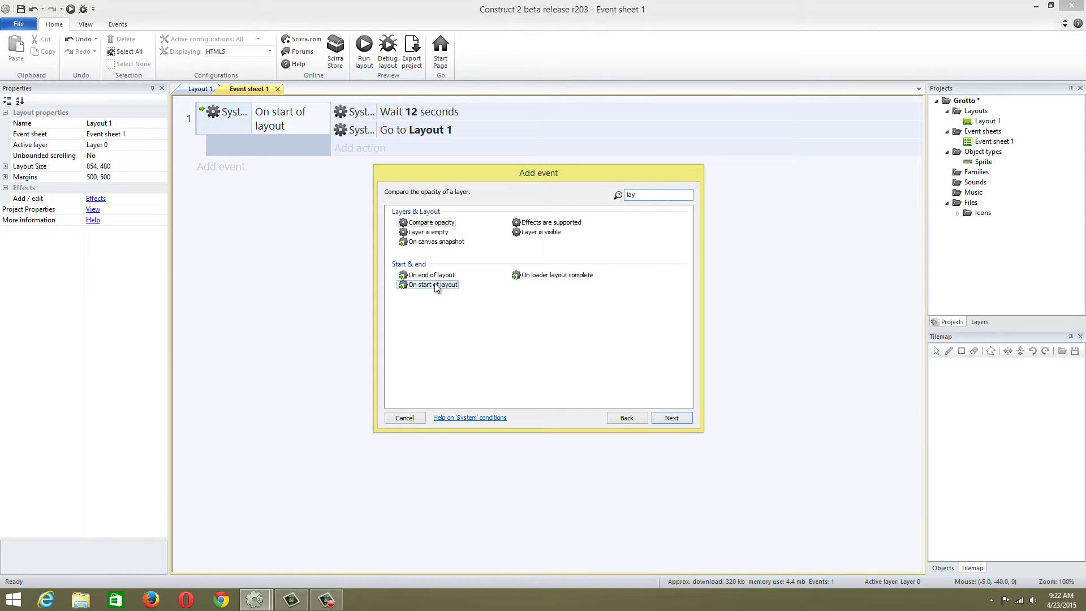
key("BackSpace")
key("BackSpace")
key("BackSpace")
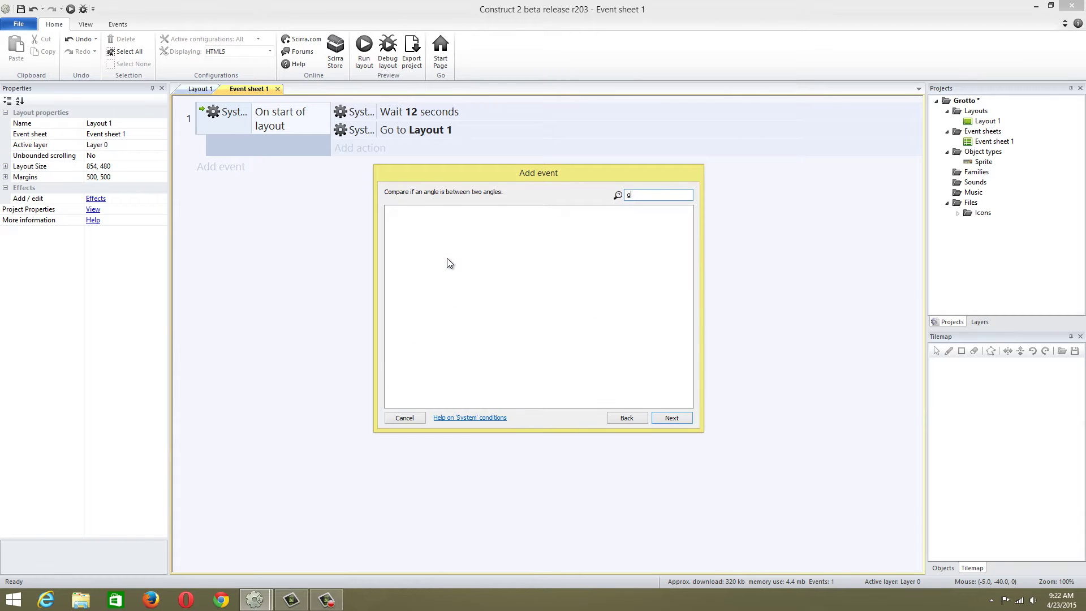
type("layou")
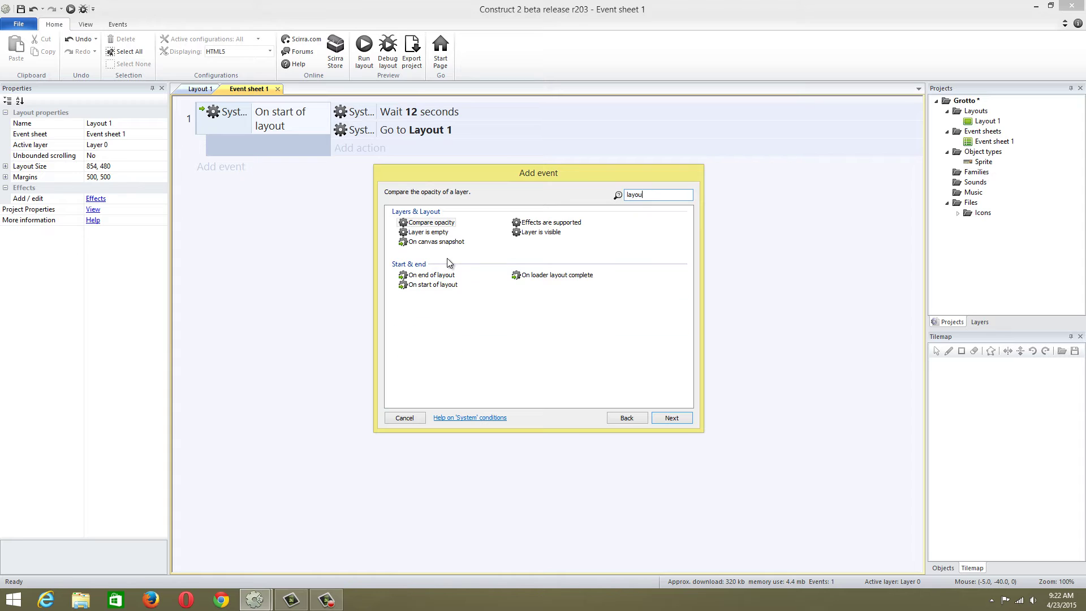
type("t")
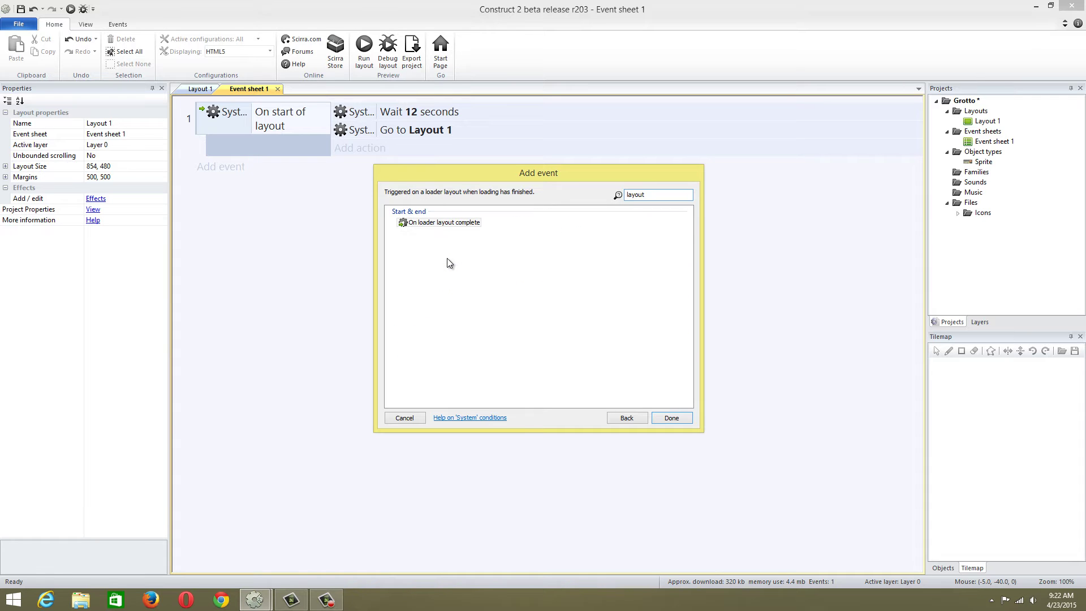
left_click(404, 418)
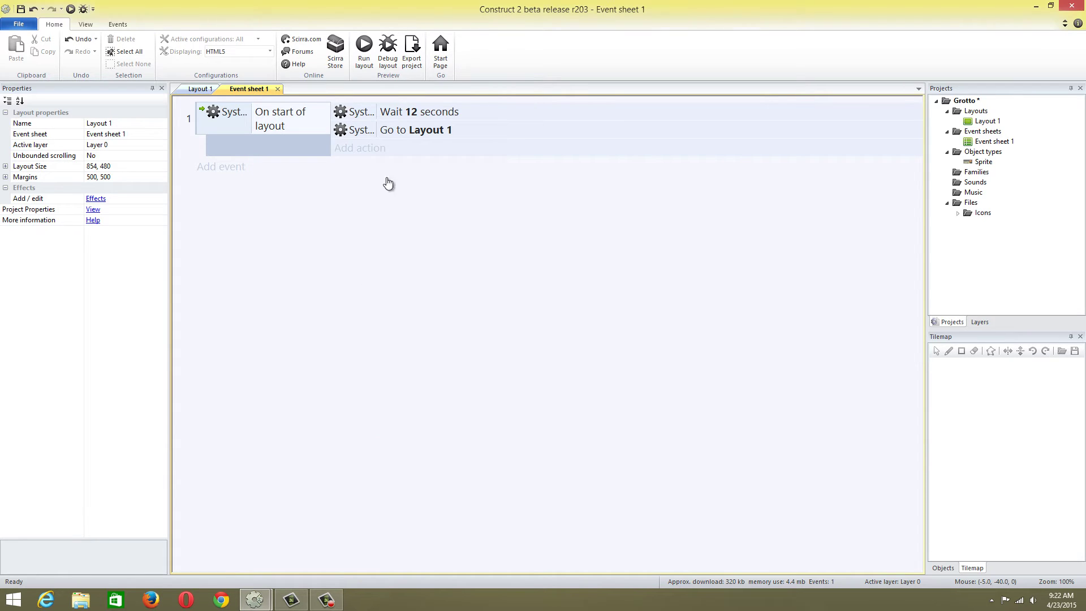
Delete the "Go to layout" action and add a System "Go to layout" action targeting Layout 1 again after the wait
key("Delete")
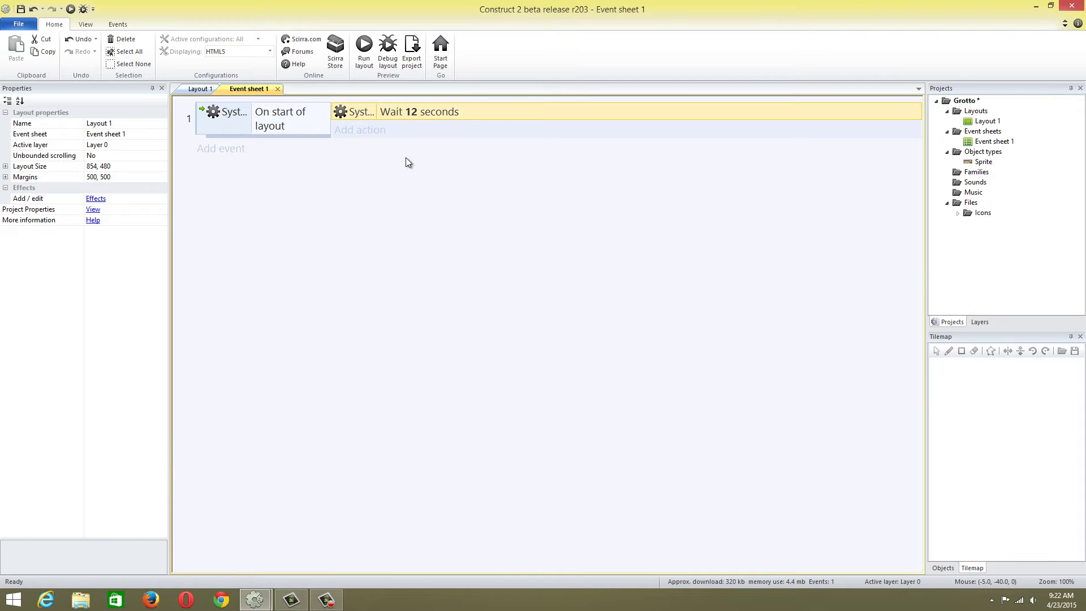
left_click(374, 131)
double_click(405, 220)
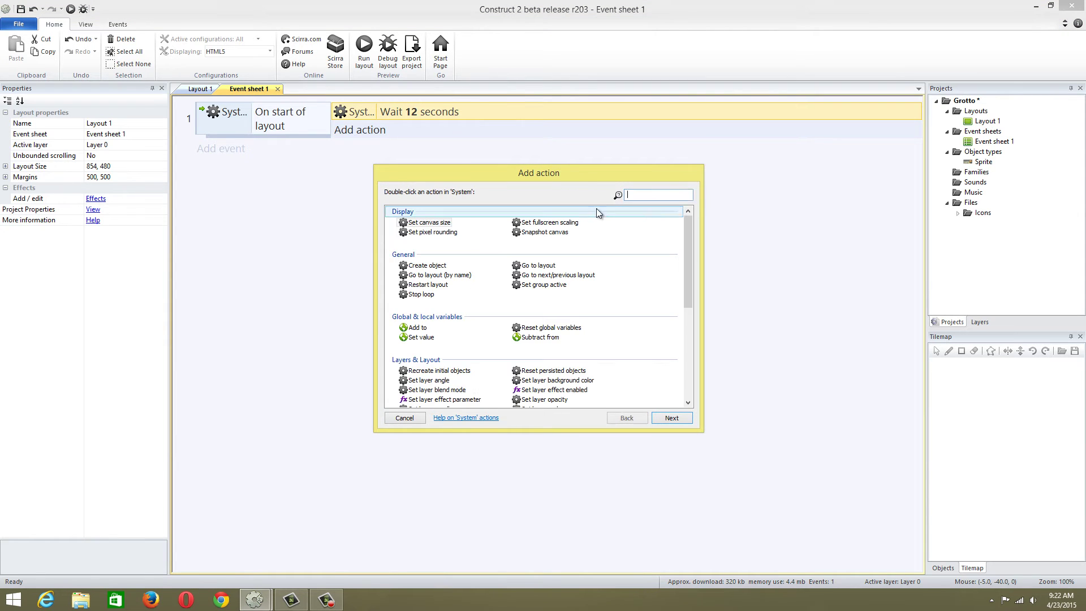
type("layout")
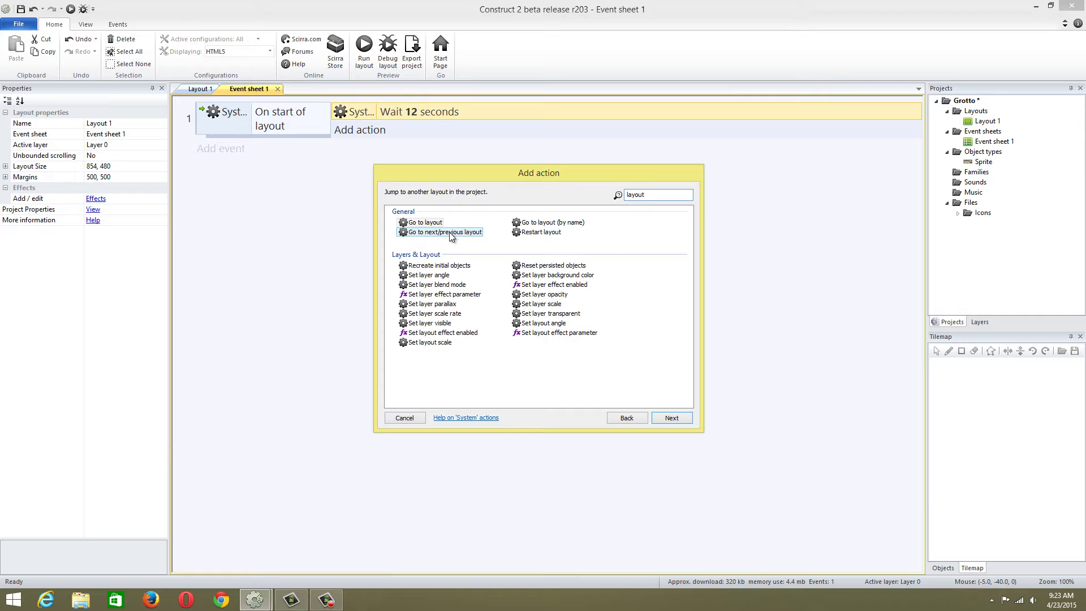
left_click(428, 224)
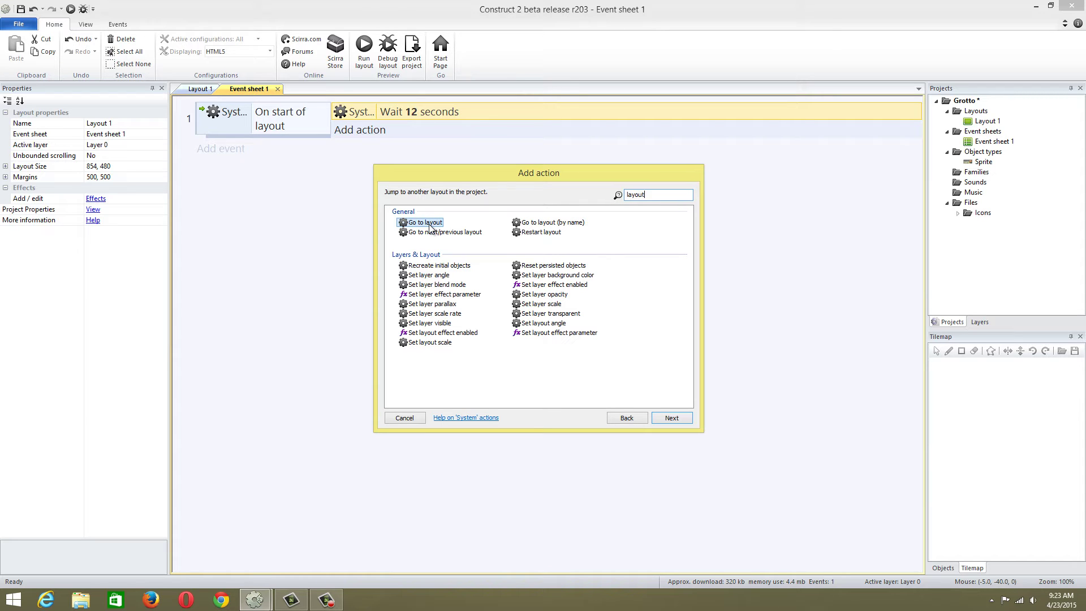
double_click(425, 223)
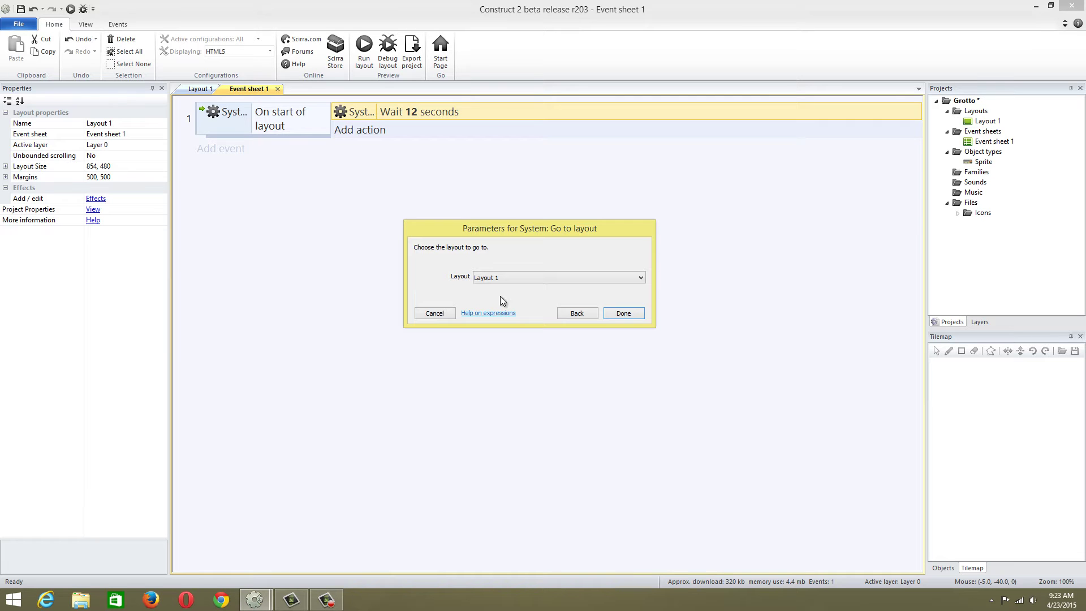
left_click(623, 313)
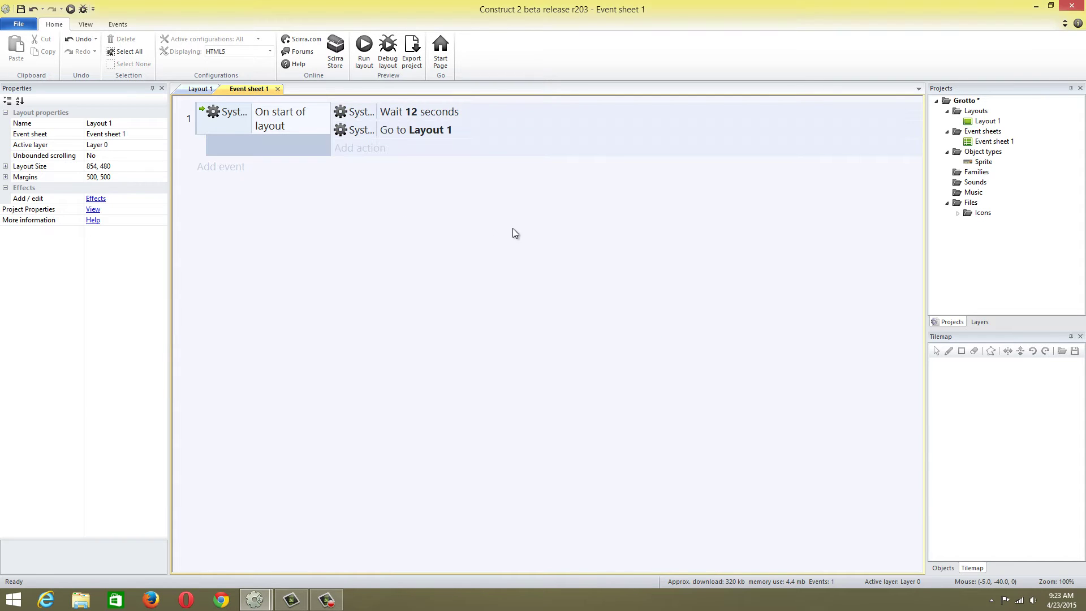
Run a preview of Layout 1 to check the splash image's fade, and close the preview
left_click(192, 91)
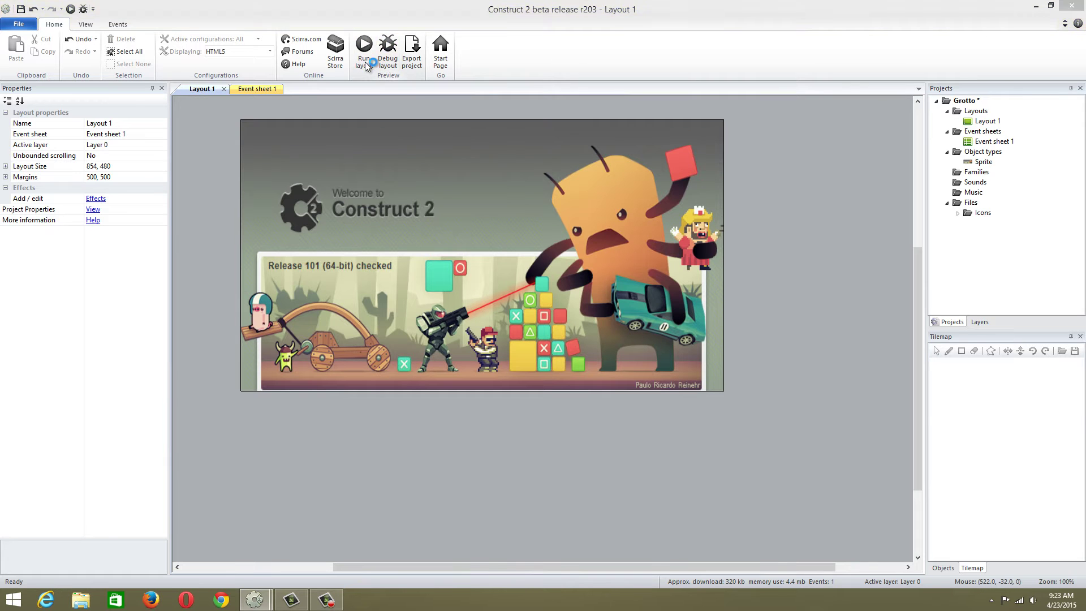
key("F5")
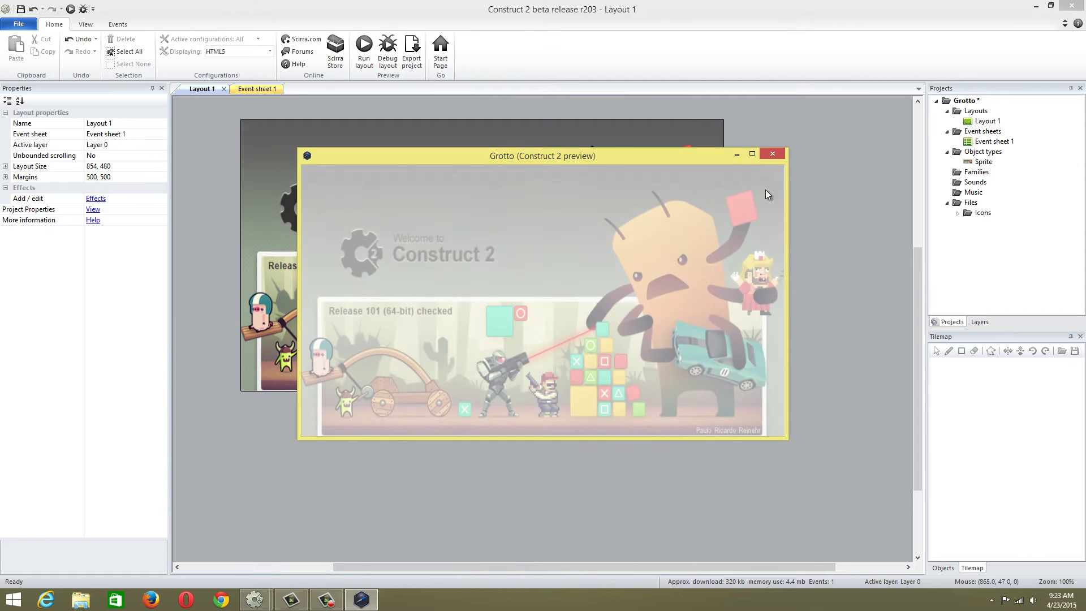
left_click(779, 151)
Close Event sheet 1 and rename the splash sprite's object type to "starterscreen"
left_click(266, 90)
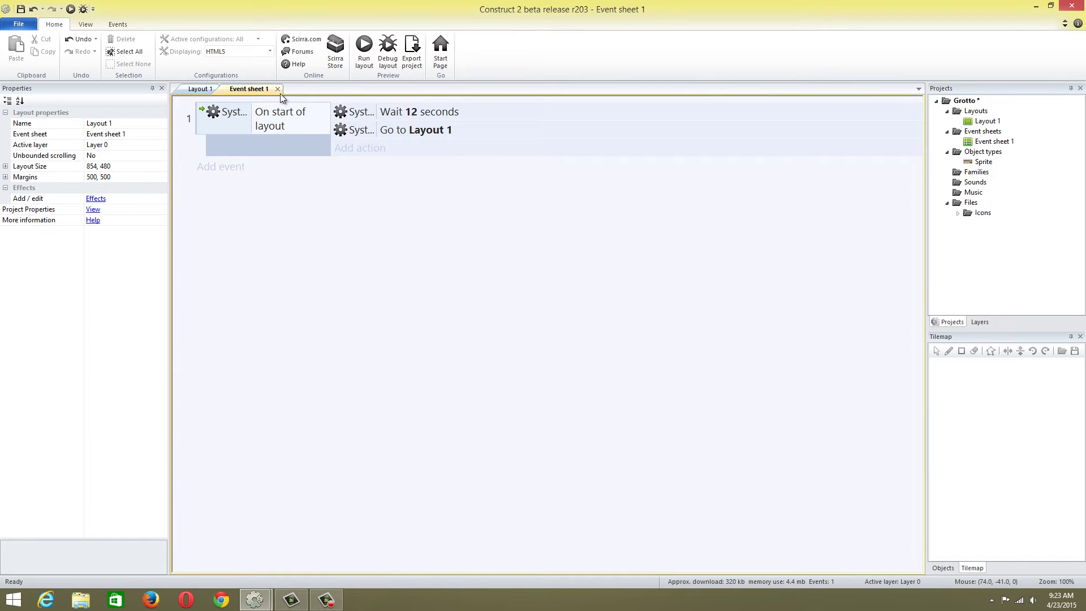
left_click(278, 90)
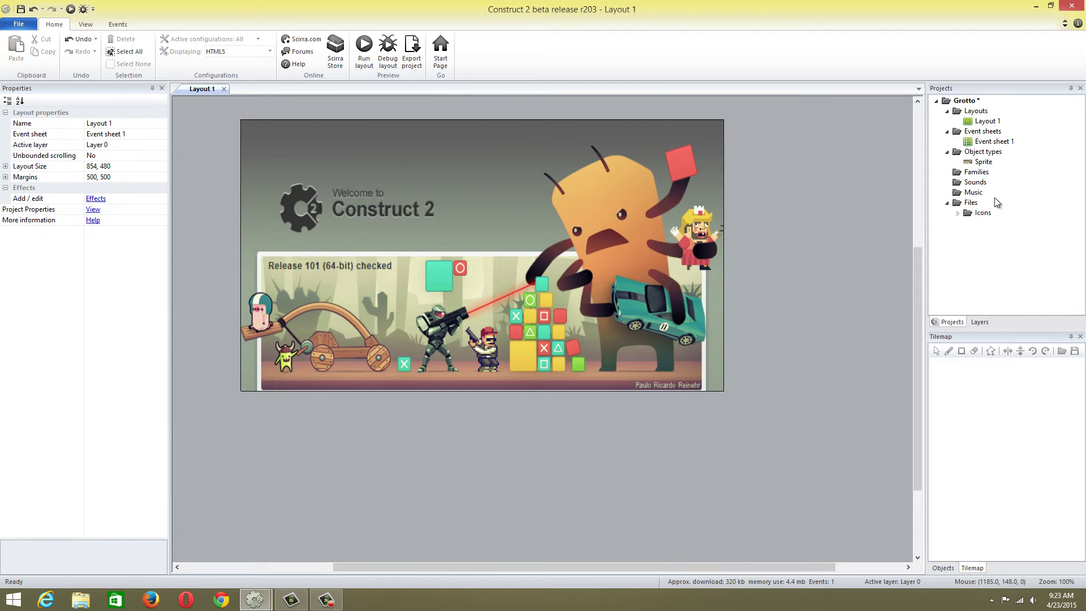
left_click(983, 162)
right_click(983, 162)
left_click(996, 233)
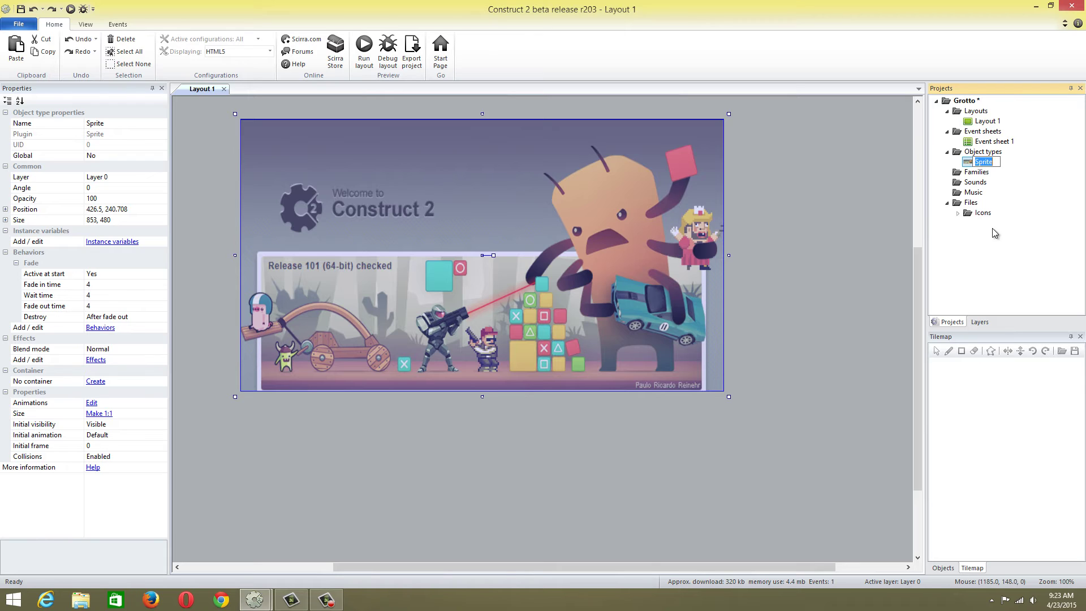
type("starterscreen")
left_click(1011, 242)
Add a new layout to the project together with its own event sheet
right_click(978, 111)
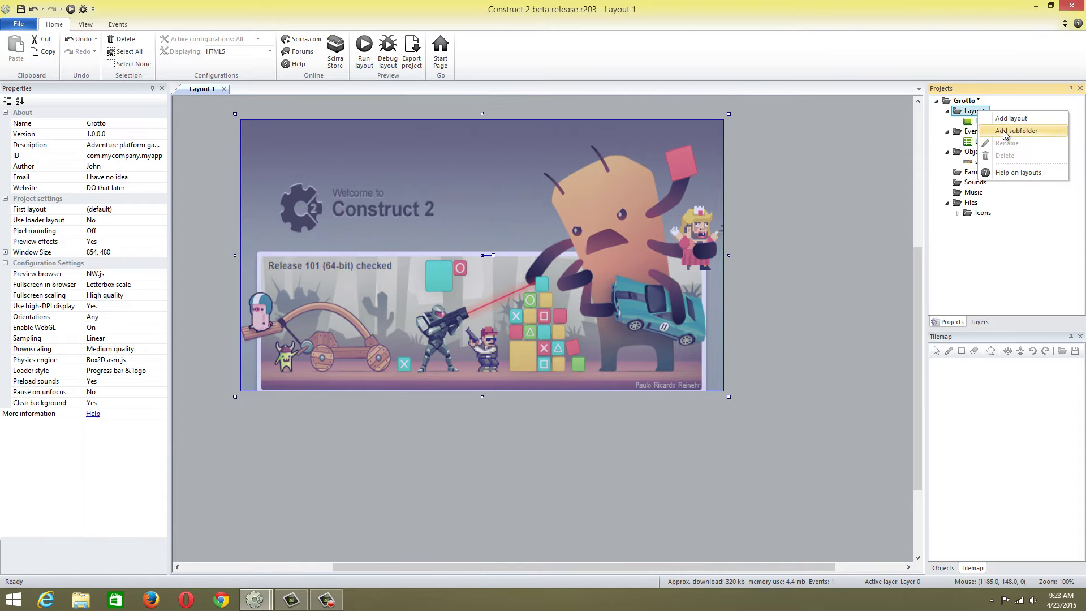
left_click(999, 118)
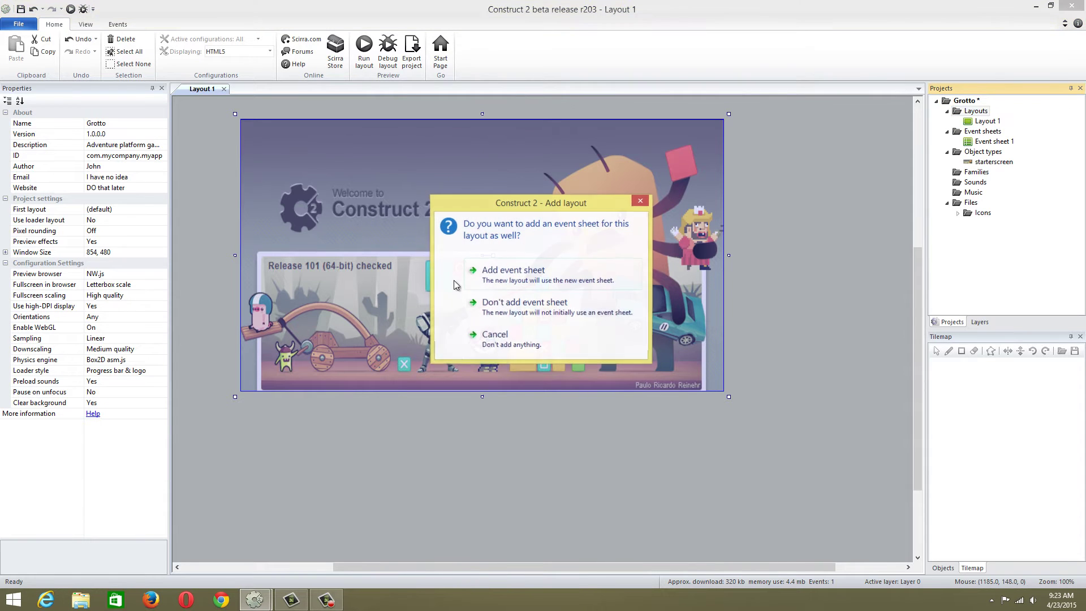
left_click(506, 275)
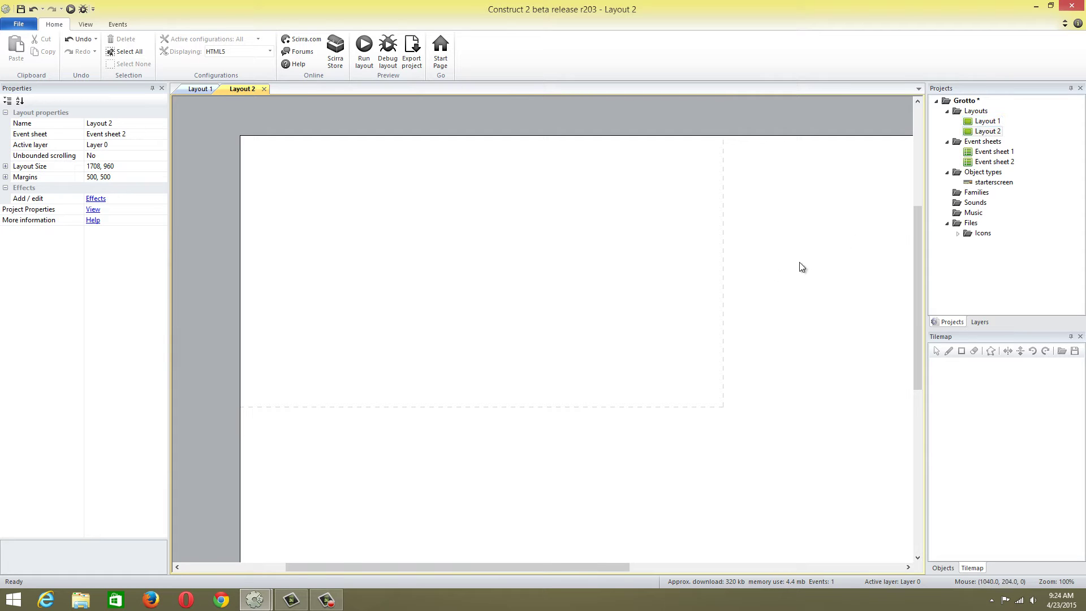
Insert a new Sprite object on Layout 2, placed inside the dashed window area at about 338, 213
middle_click_drag(608, 266, 354, 175)
right_click(354, 173)
left_click(371, 178)
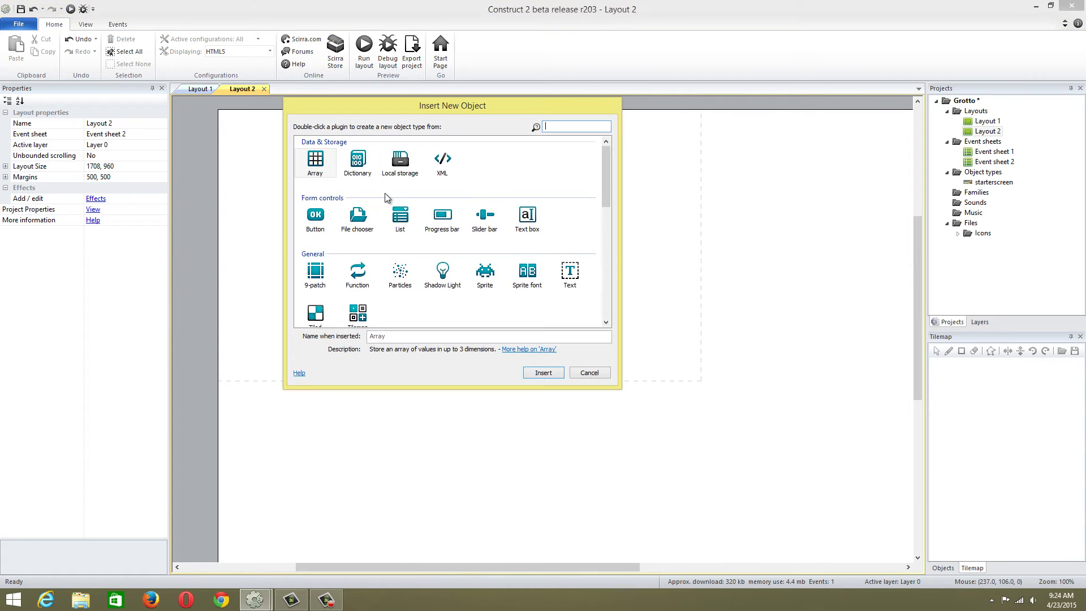
left_click(477, 273)
double_click(477, 274)
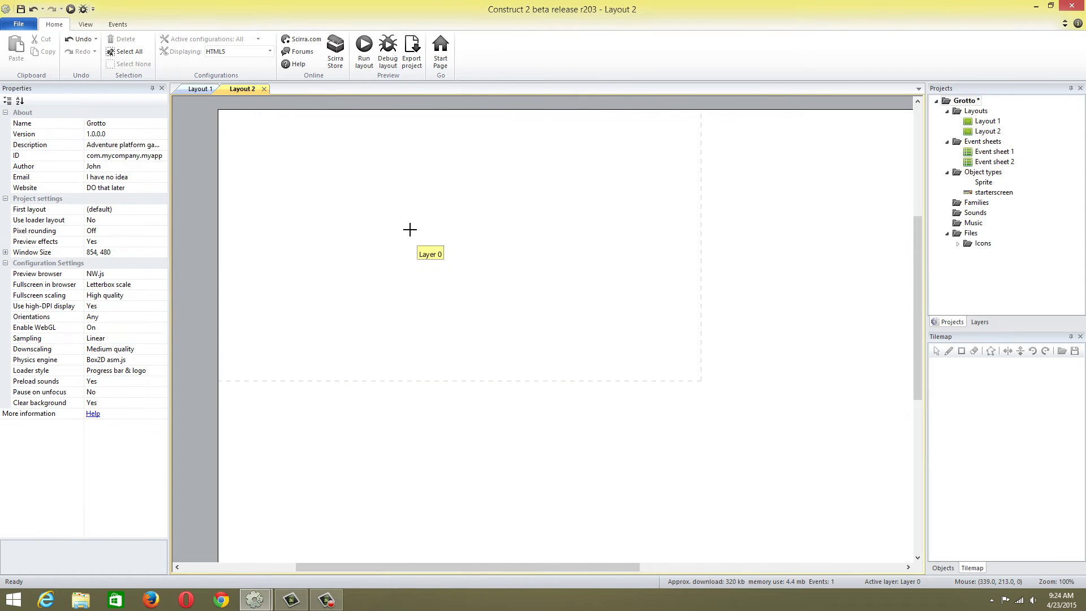
left_click(408, 231)
Load the dark 272 x 160 background image from the desktop's space_background_pack "layers" folder into the sprite and close the image editor
left_click(135, 65)
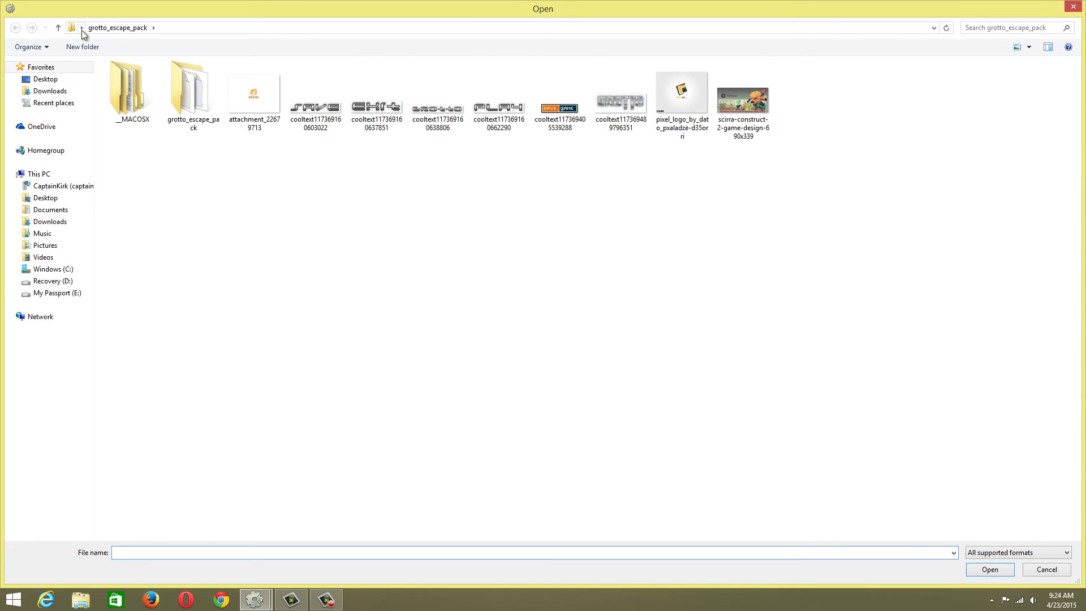
left_click(46, 79)
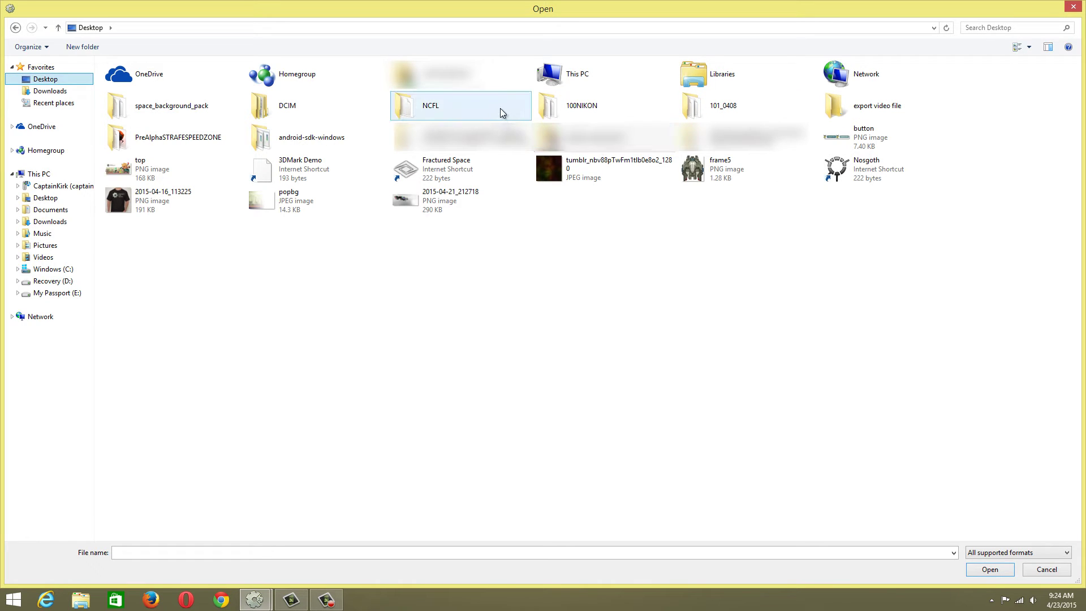
double_click(193, 109)
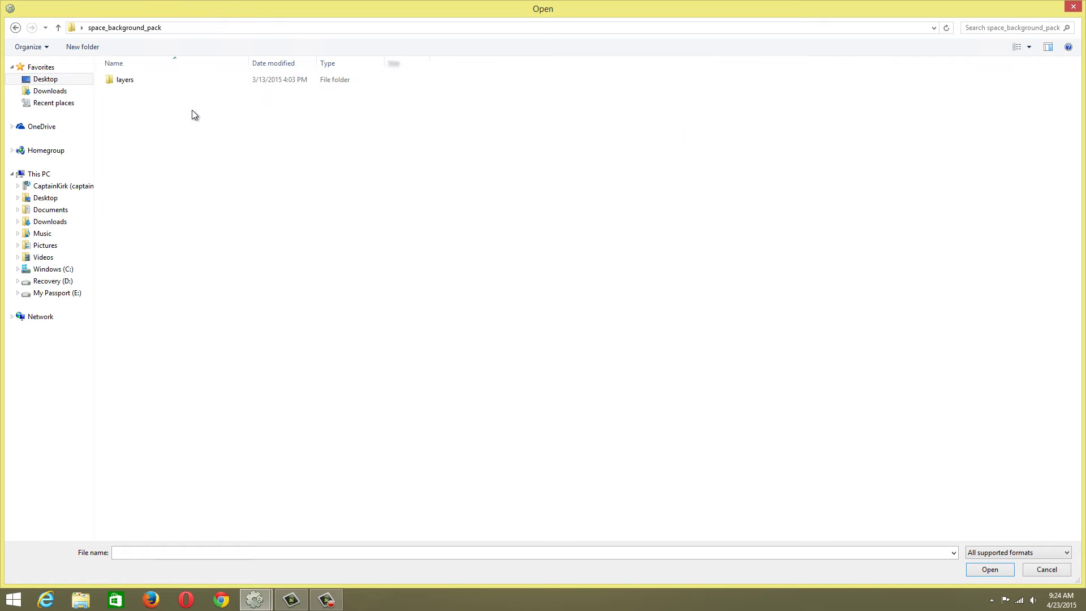
double_click(200, 80)
double_click(126, 105)
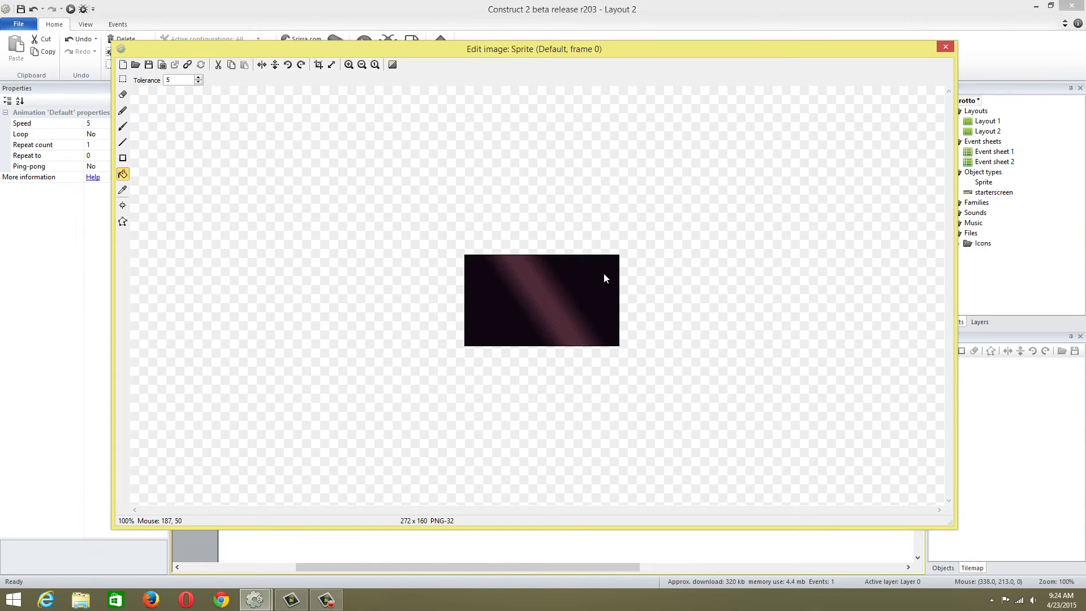
left_click(946, 47)
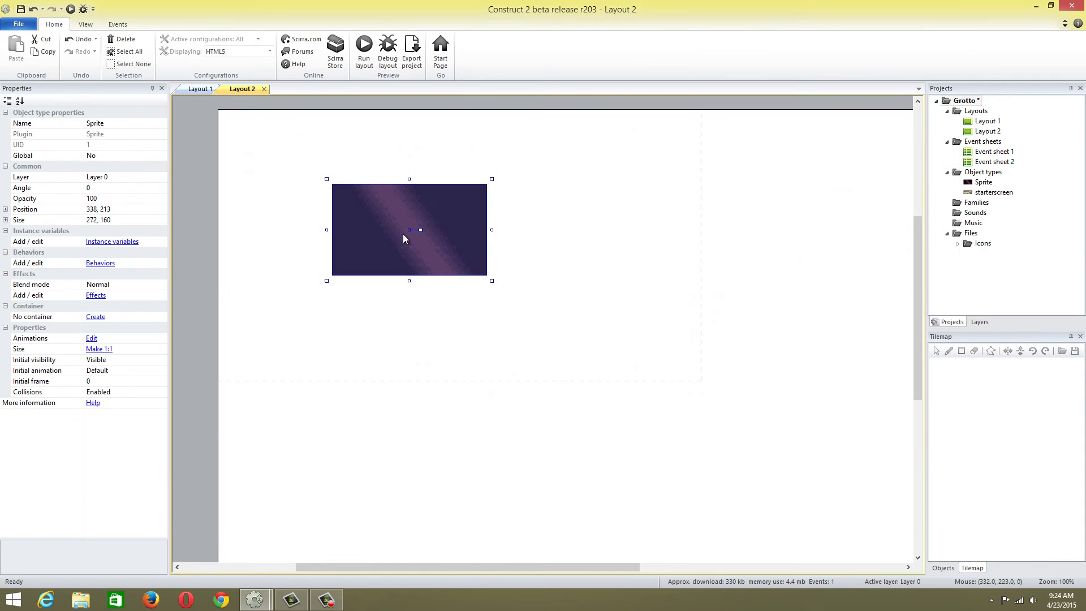
Move the background sprite to Layout 2's upper-left corner and enlarge it to about 857 x 480 to cover the dashed window area
left_click_drag(404, 234, 289, 159)
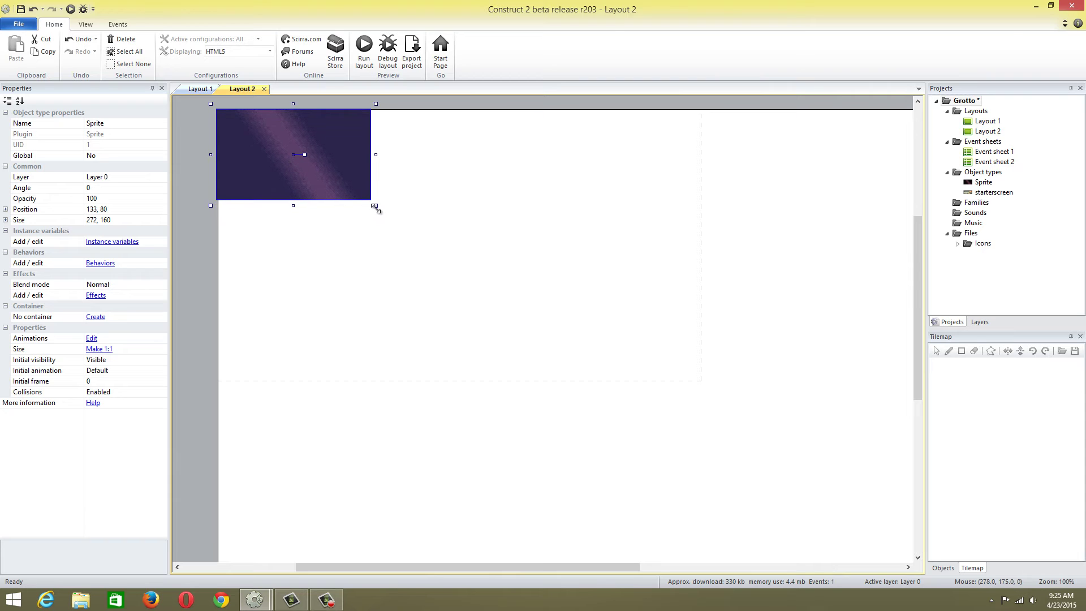
left_click_drag(375, 209, 705, 385)
left_click(813, 352)
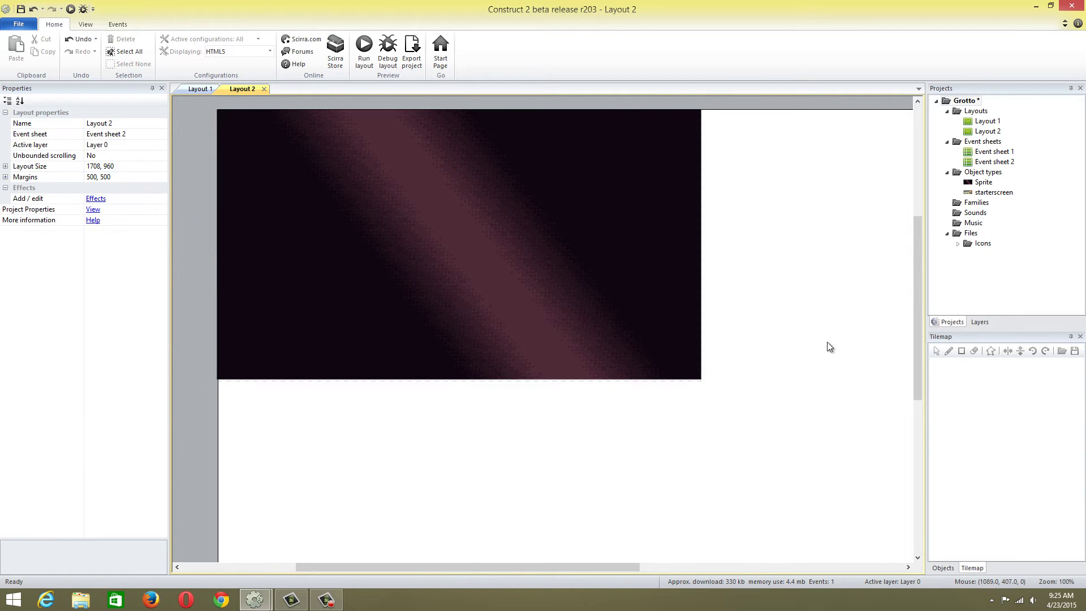
left_click(609, 373)
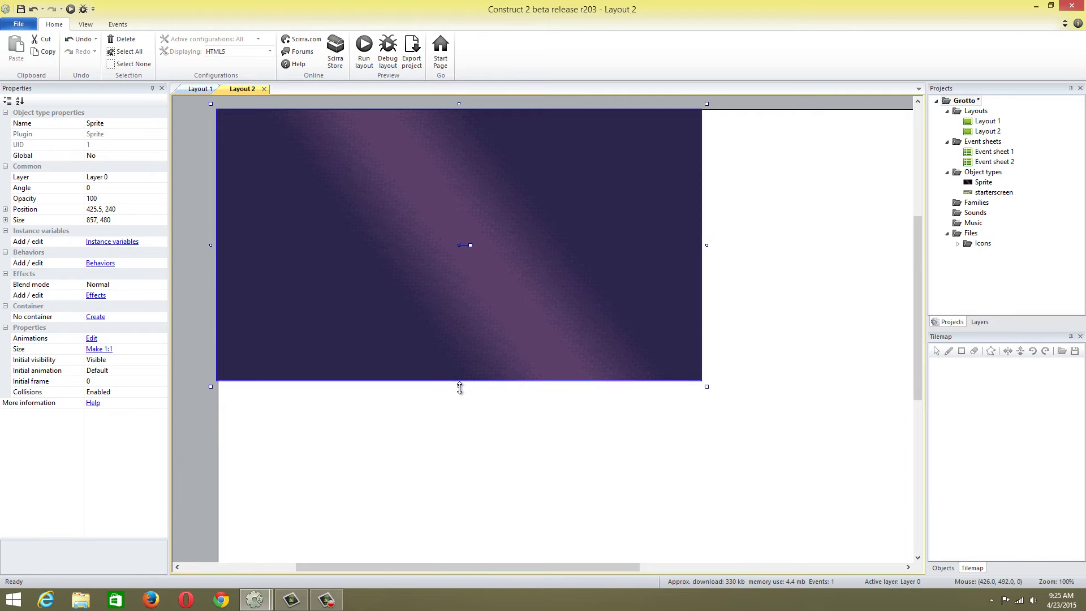
left_click(460, 443)
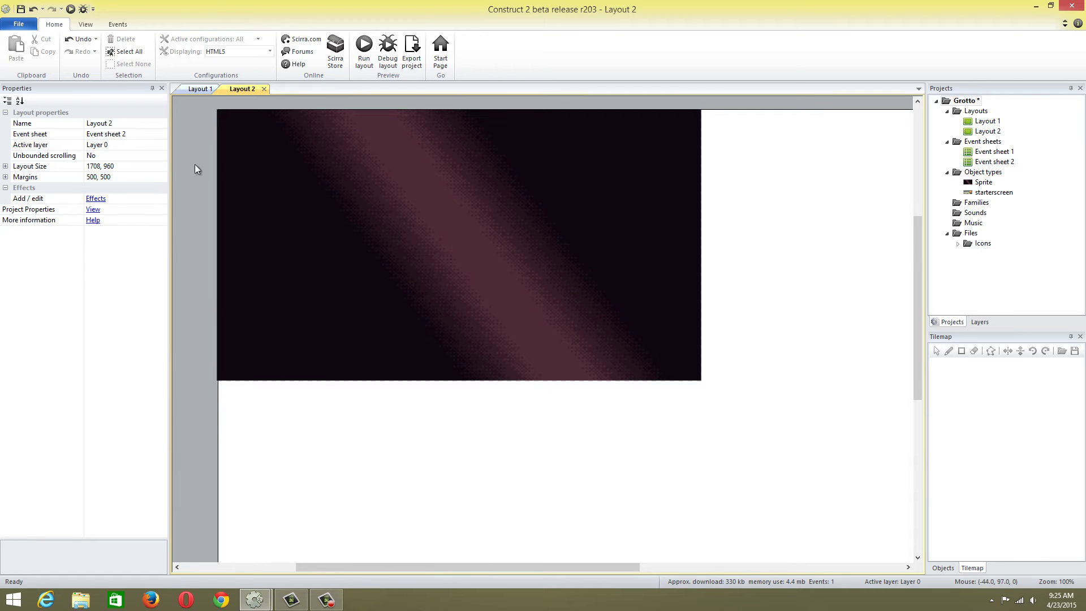
Set Layout 2's layout size to 854, 480
left_click(127, 165)
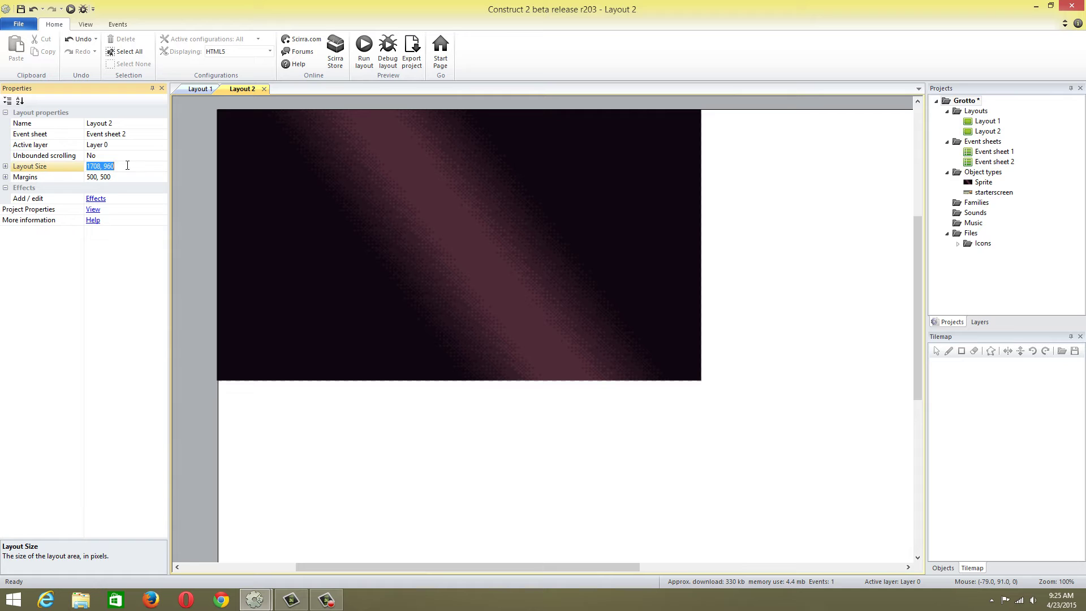
type("854, 480")
left_click(190, 168)
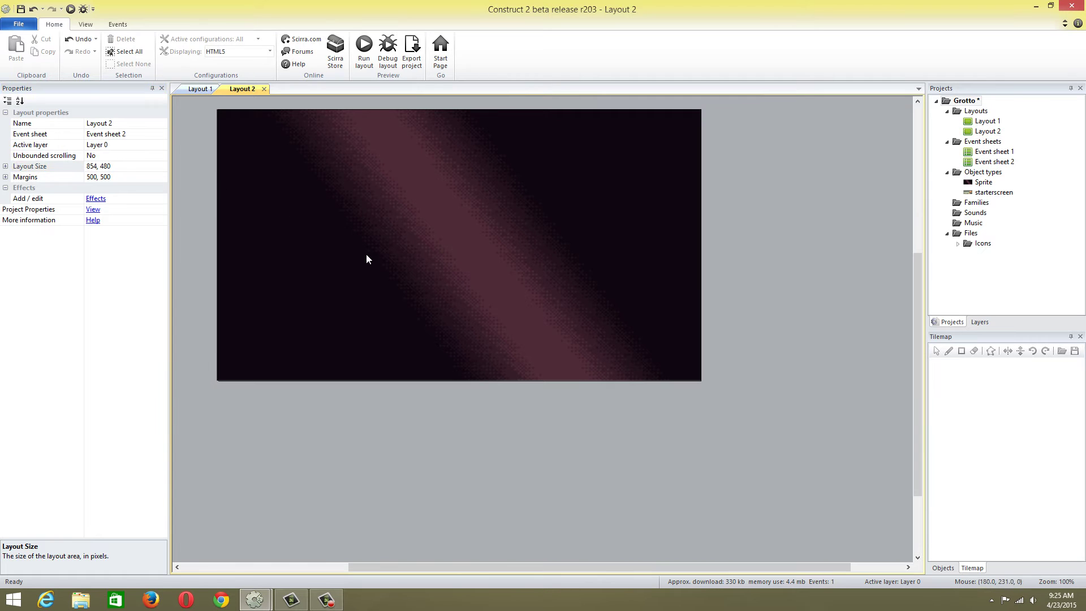
Duplicate the background sprite and position the copy against the original's right side at about 1218, 239
scroll(586, 276, "down", 5, "ctrl")
left_click(569, 330)
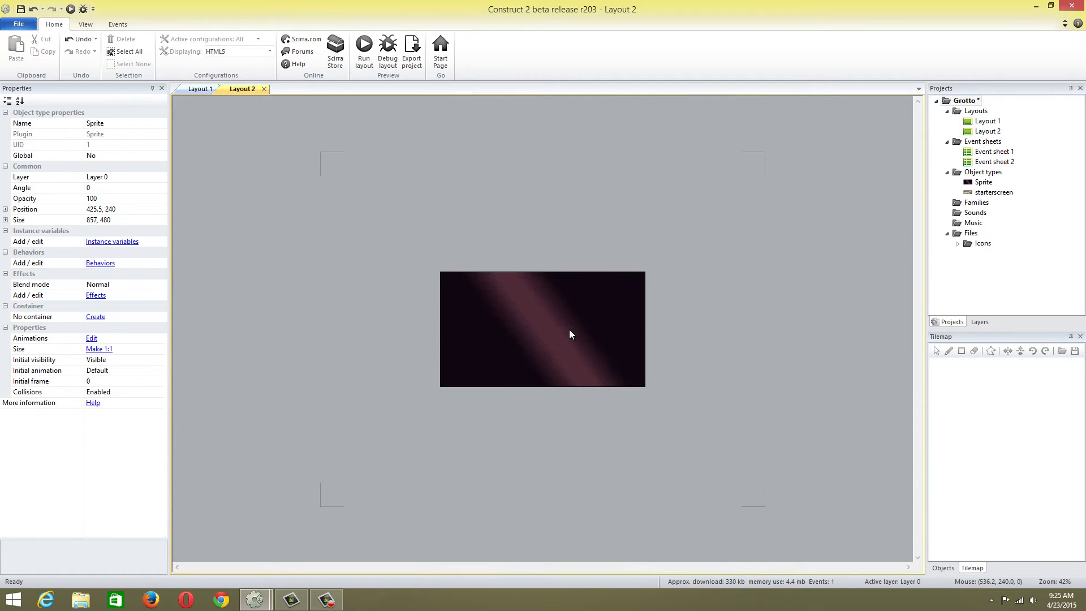
key("ctrl+c")
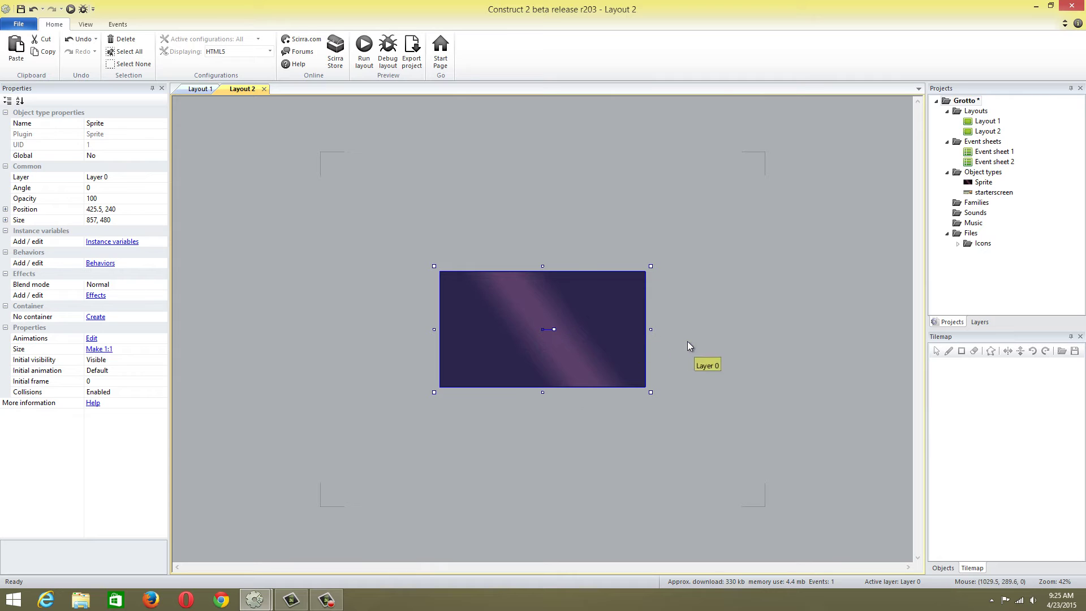
key("ctrl+v")
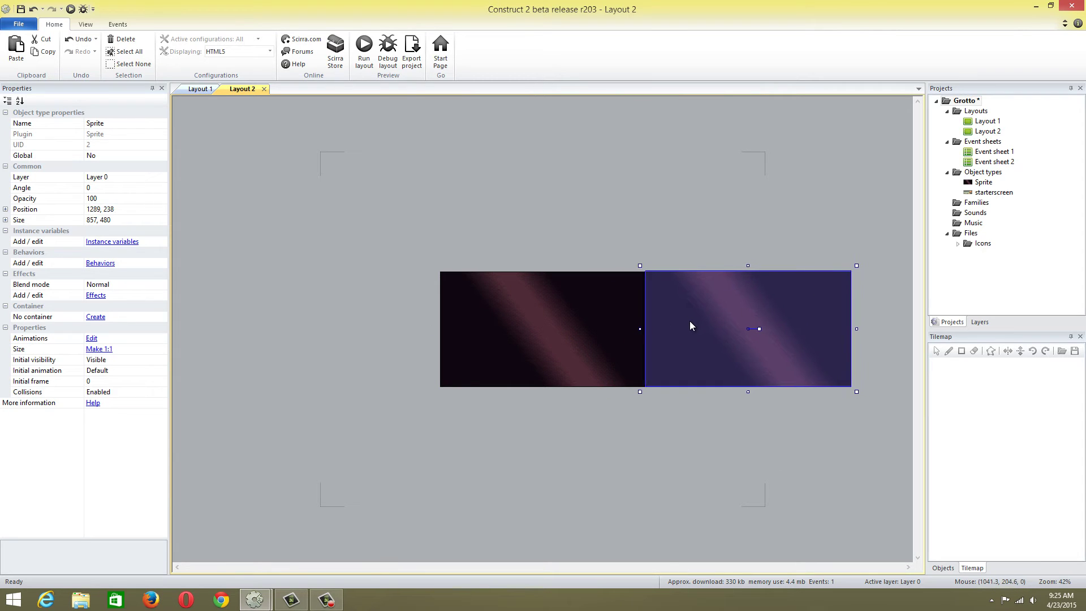
left_click_drag(690, 321, 674, 321)
key("Down")
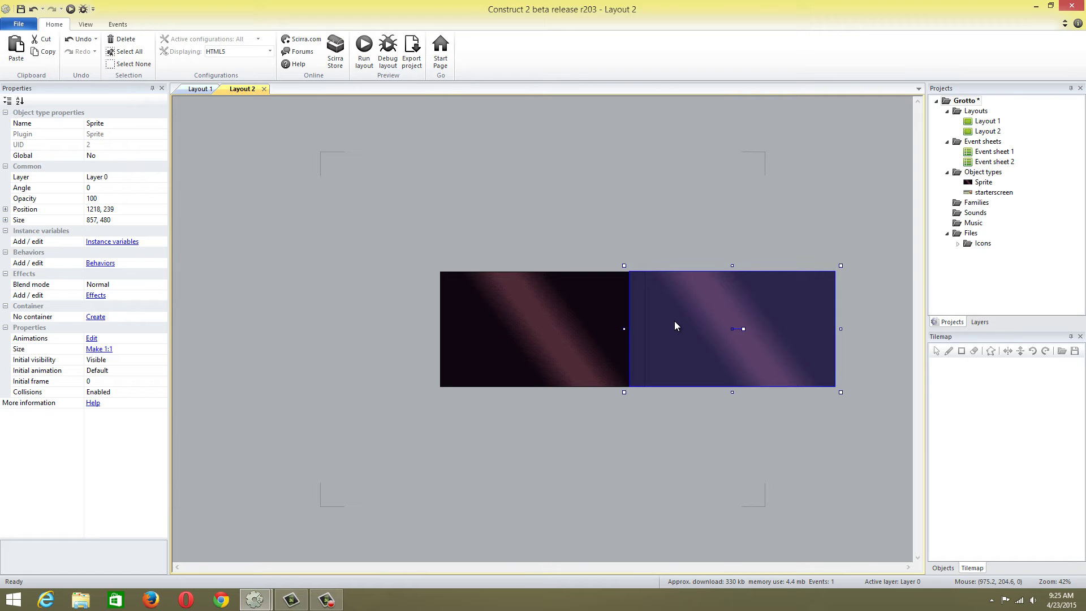
left_click(656, 436)
Place a third copy of the background sprite against the original's left side at about -408, 240
left_click(709, 346)
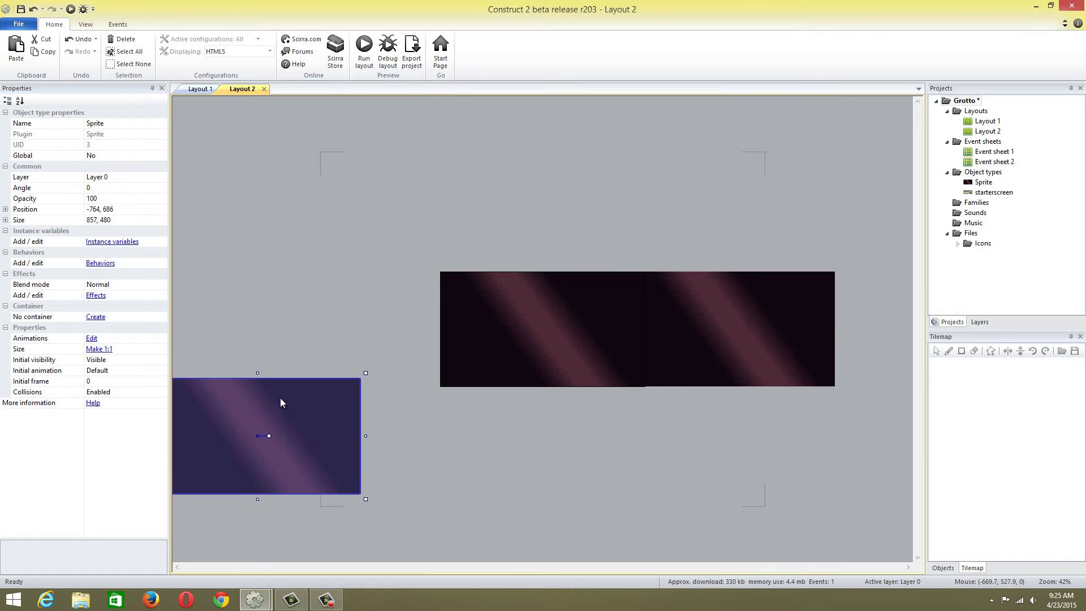
left_click(355, 291)
left_click_drag(355, 291, 366, 291)
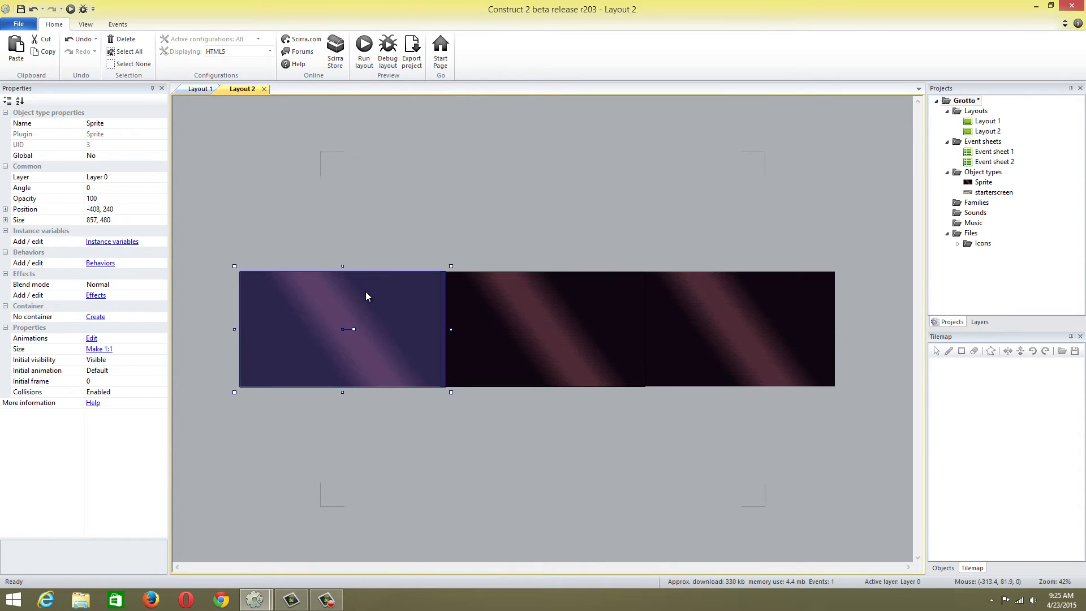
left_click(429, 235)
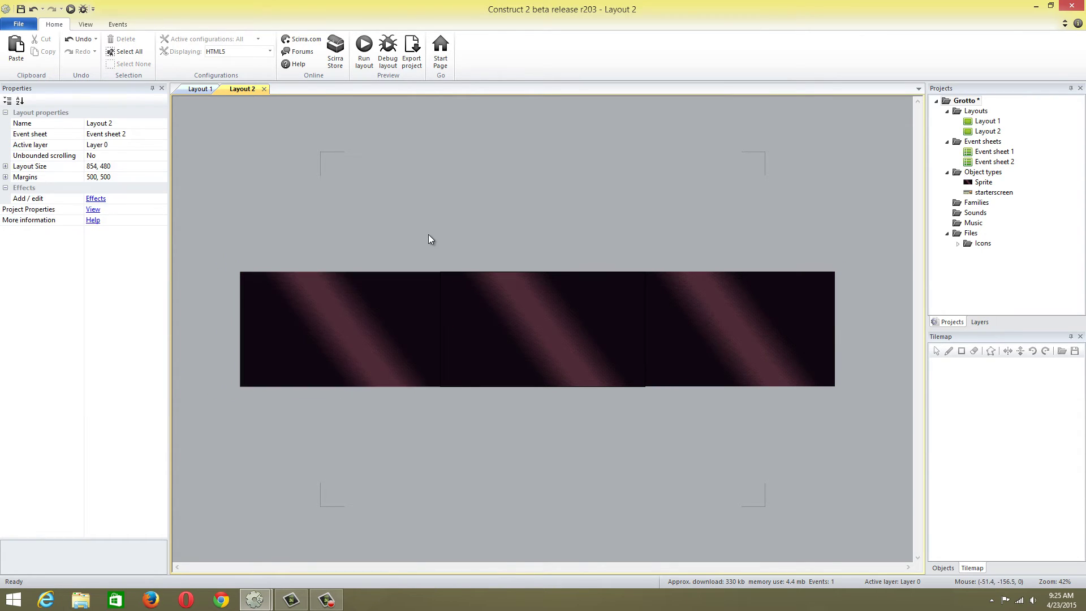
Select all three background sprites on Layout 2 and add the Wrap behavior to them
left_click(987, 324)
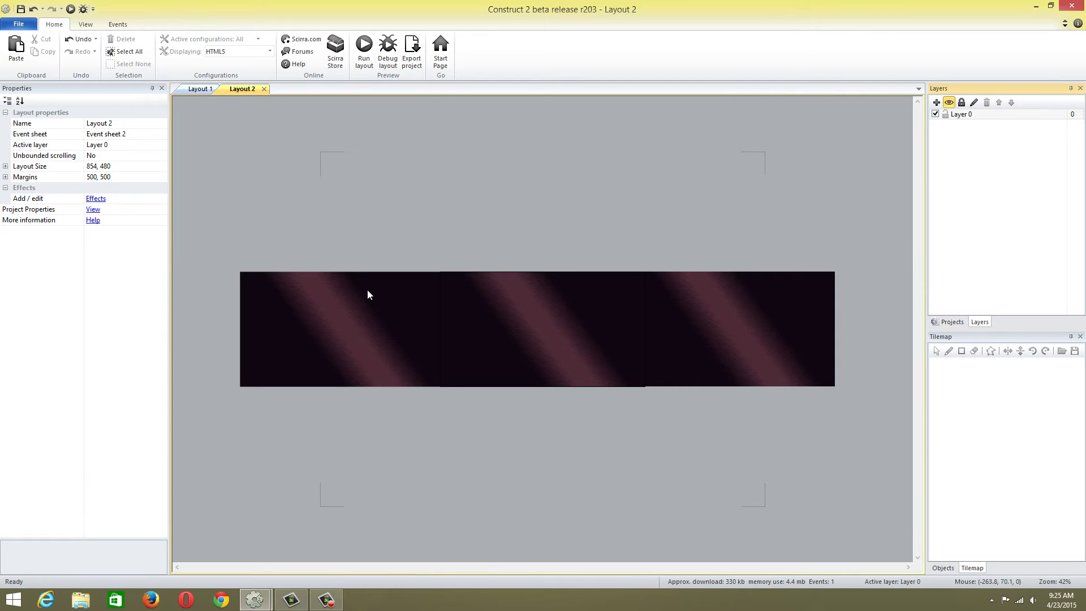
left_click(694, 321)
left_click(589, 326)
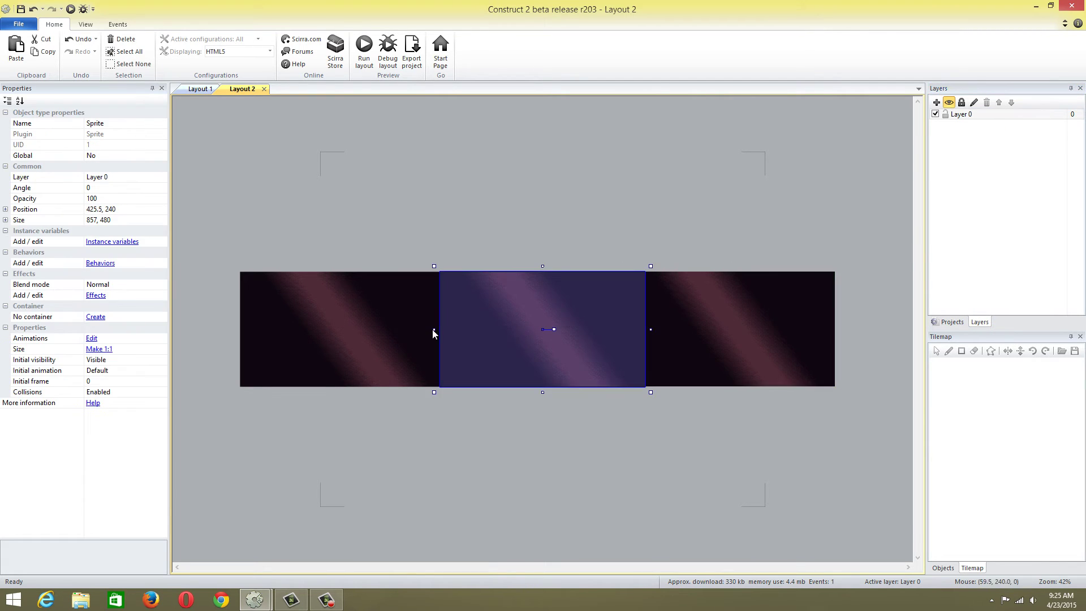
left_click(373, 335)
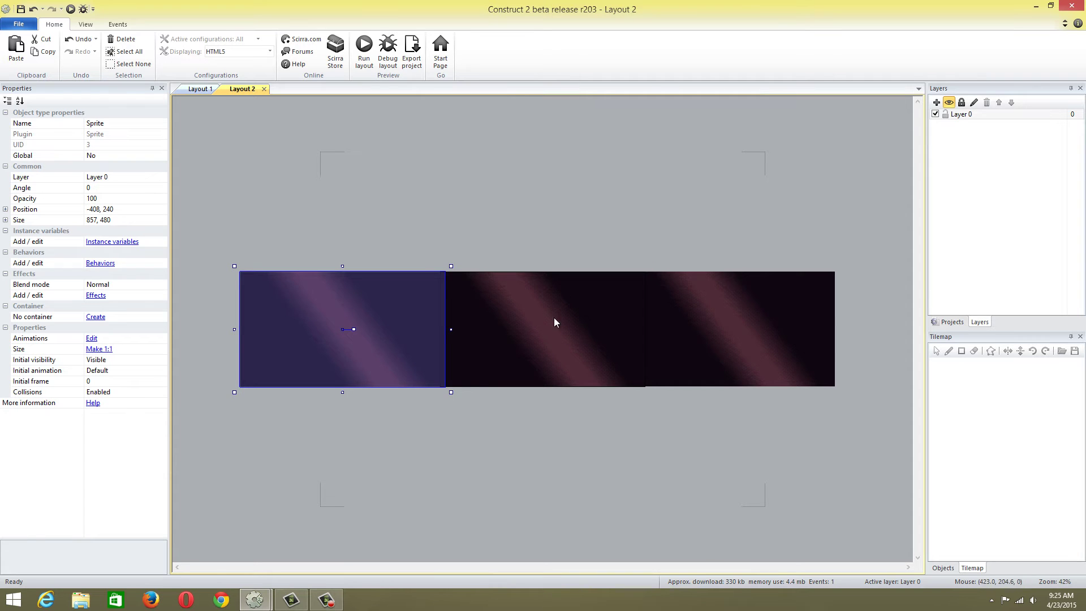
left_click(324, 202)
left_click(240, 317)
left_click(539, 340, "ctrl")
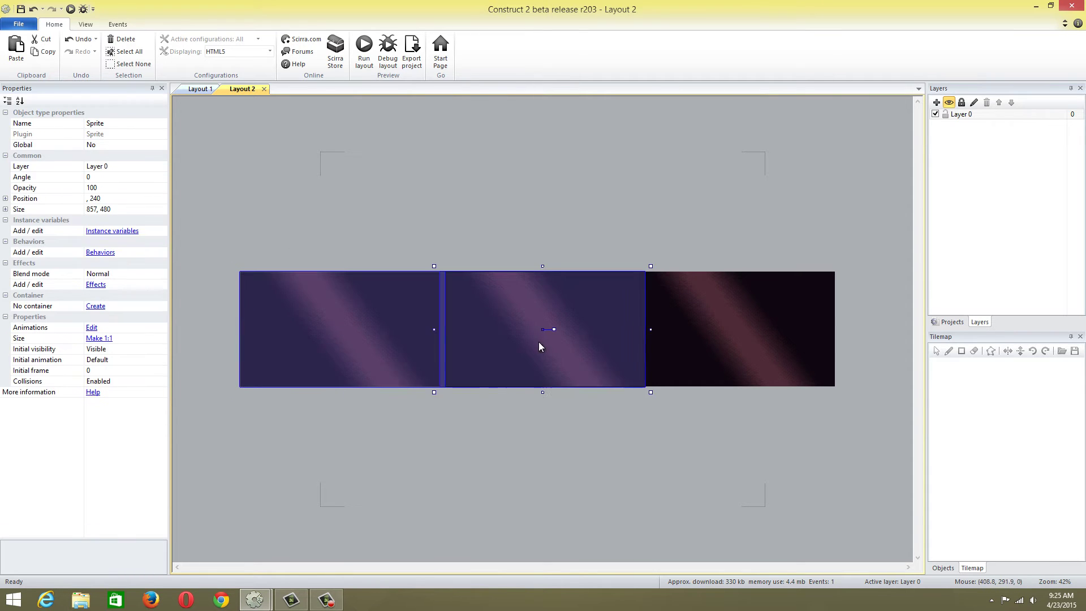
left_click(728, 341, "ctrl")
left_click(100, 252)
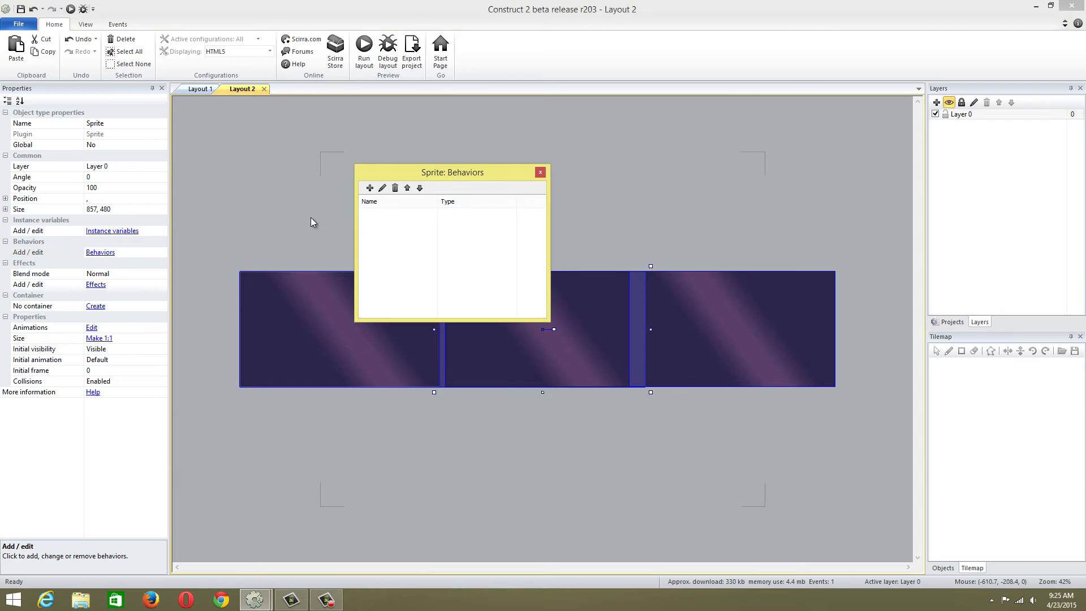
left_click(368, 187)
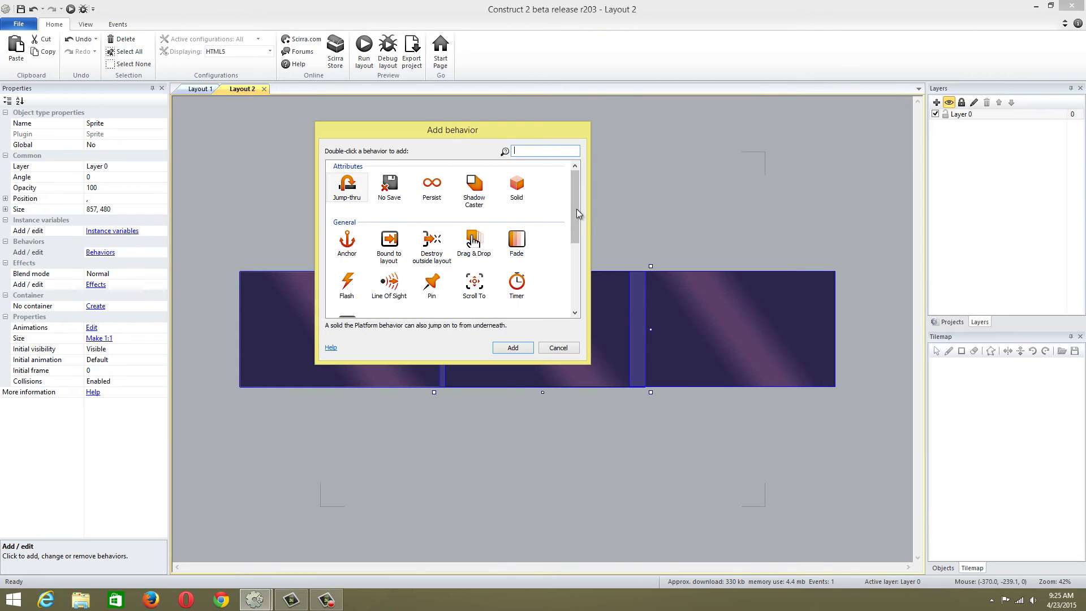
left_click_drag(577, 221, 579, 266)
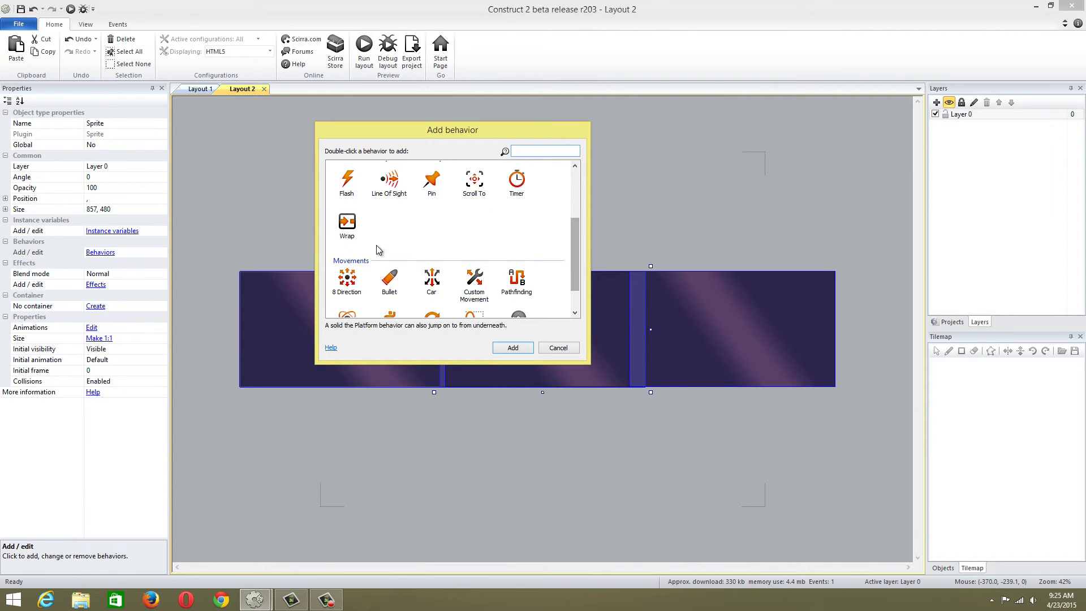
double_click(347, 226)
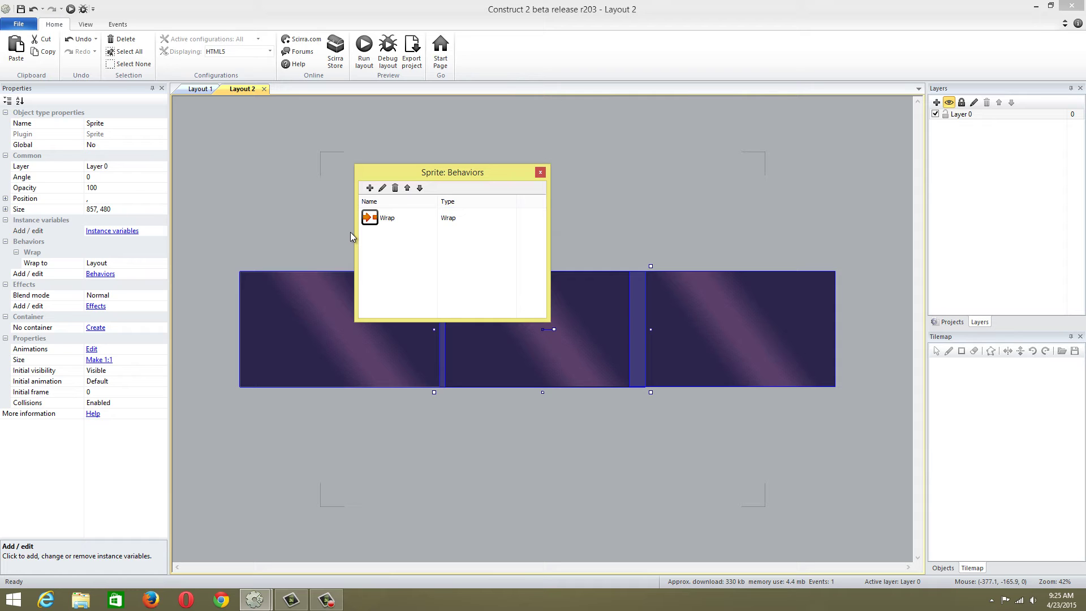
Add the Bullet behavior to the three background sprites and close the behaviors dialog
left_click(370, 187)
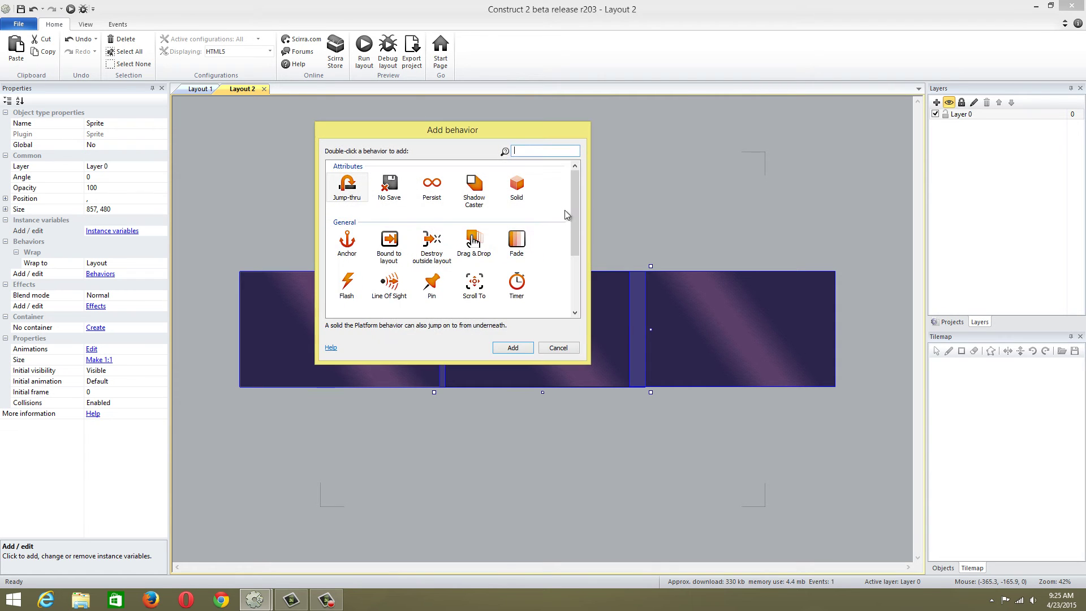
left_click_drag(575, 219, 576, 262)
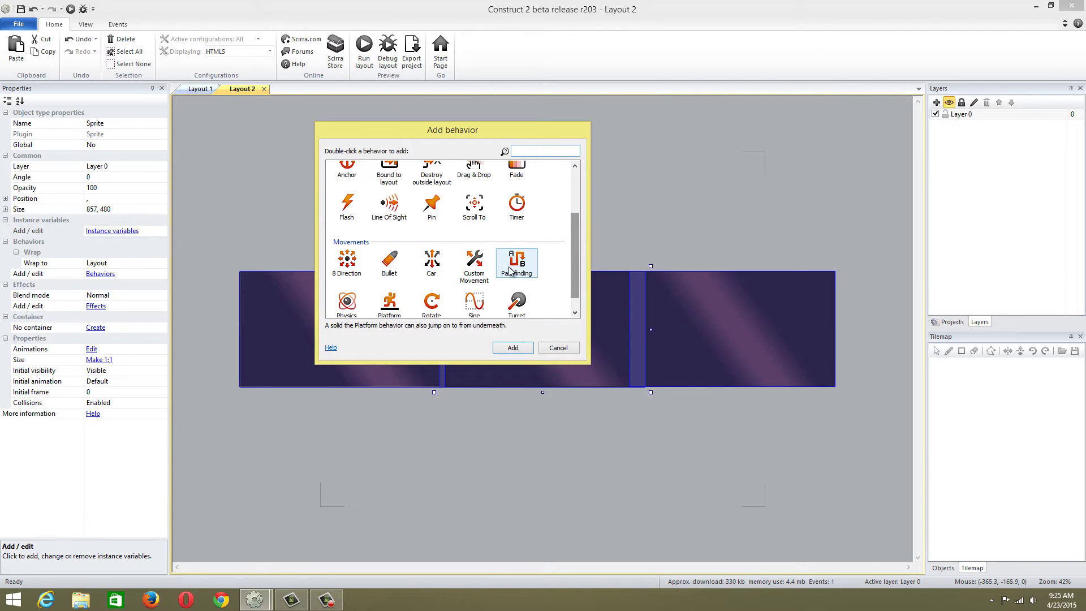
double_click(396, 260)
left_click(540, 175)
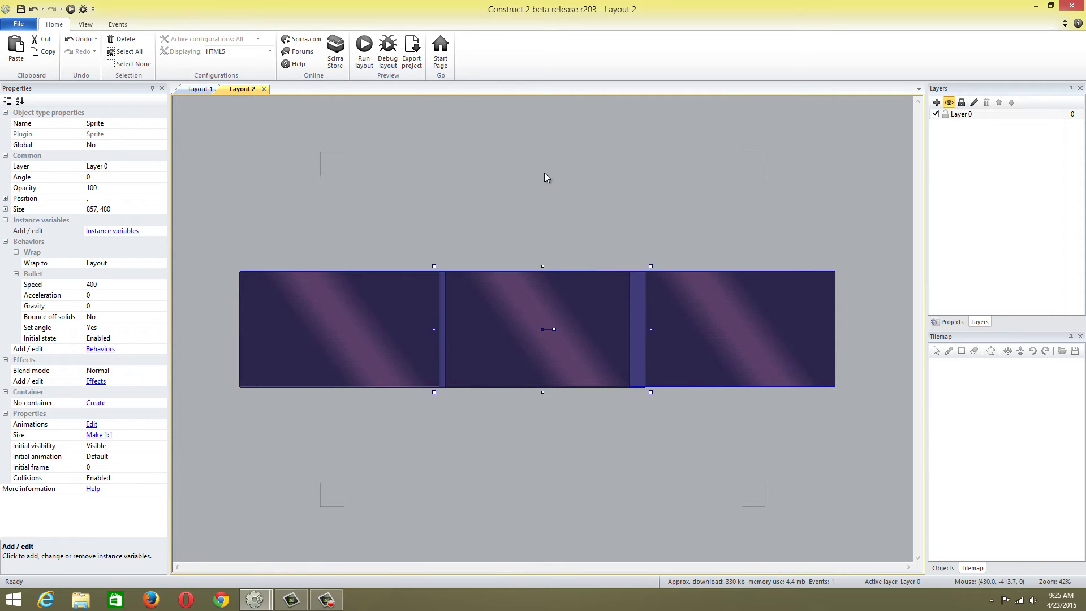
Set the background sprites' Bullet speed to 50, preview the layout and close the preview
left_click(126, 284)
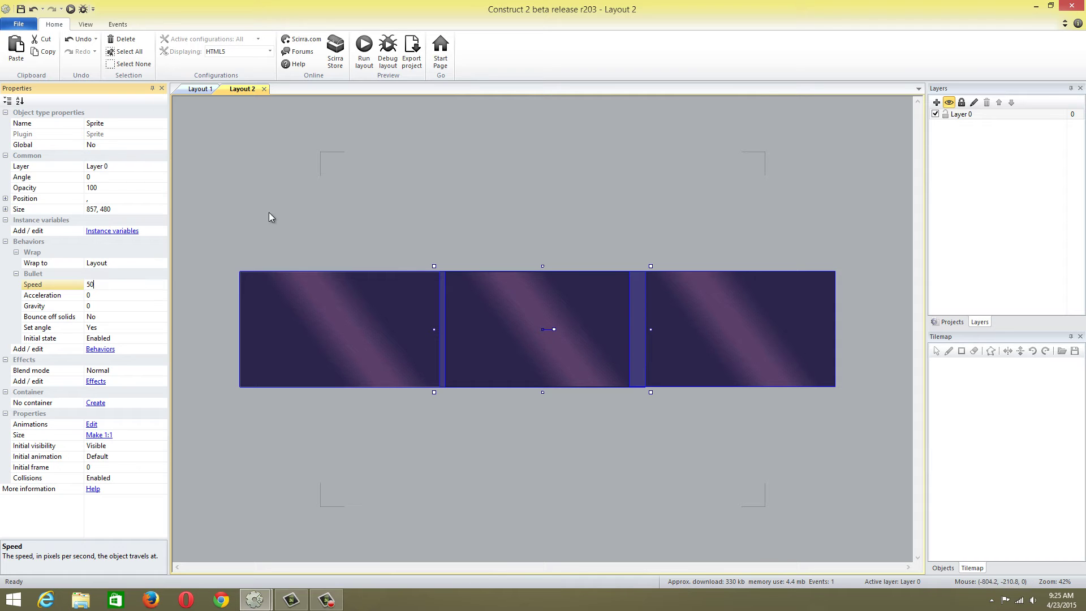
left_click(307, 202)
left_click(366, 58)
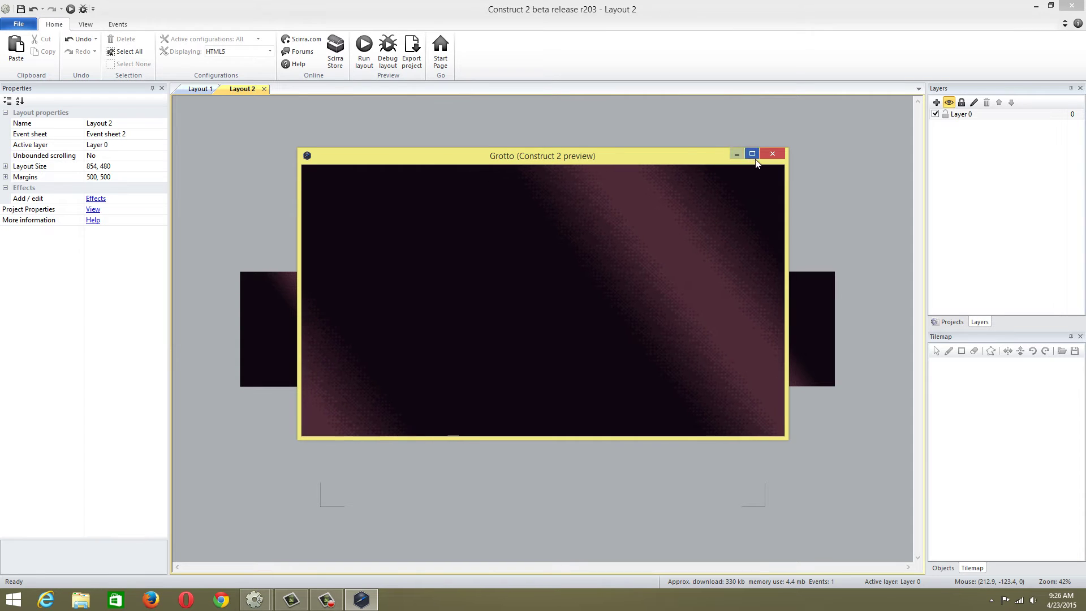
left_click(773, 154)
Add a new layer above Layer 0 on Layout 2
right_click(946, 155)
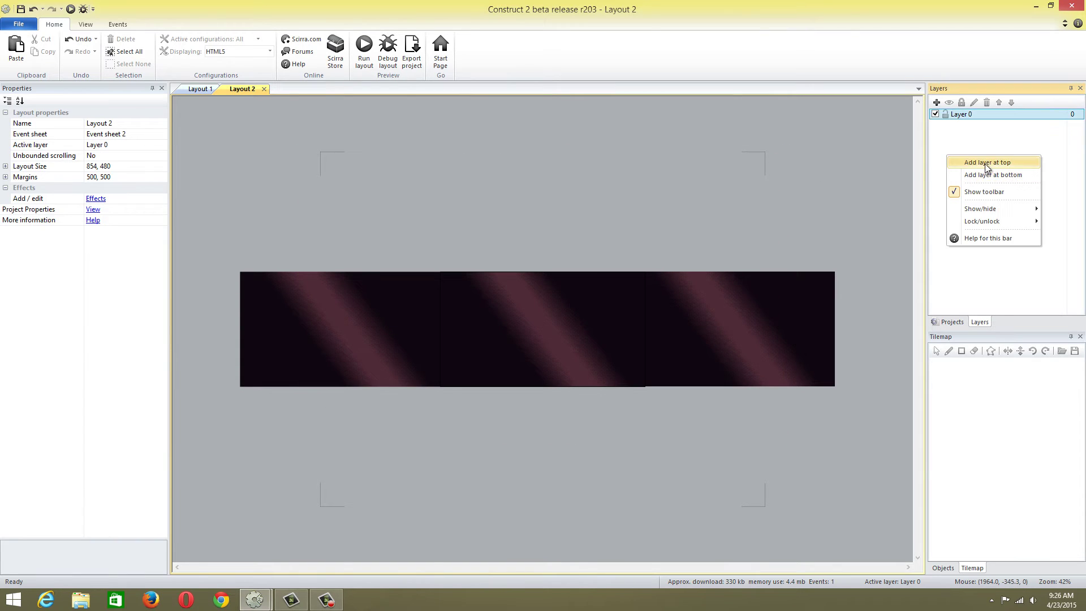
left_click(987, 163)
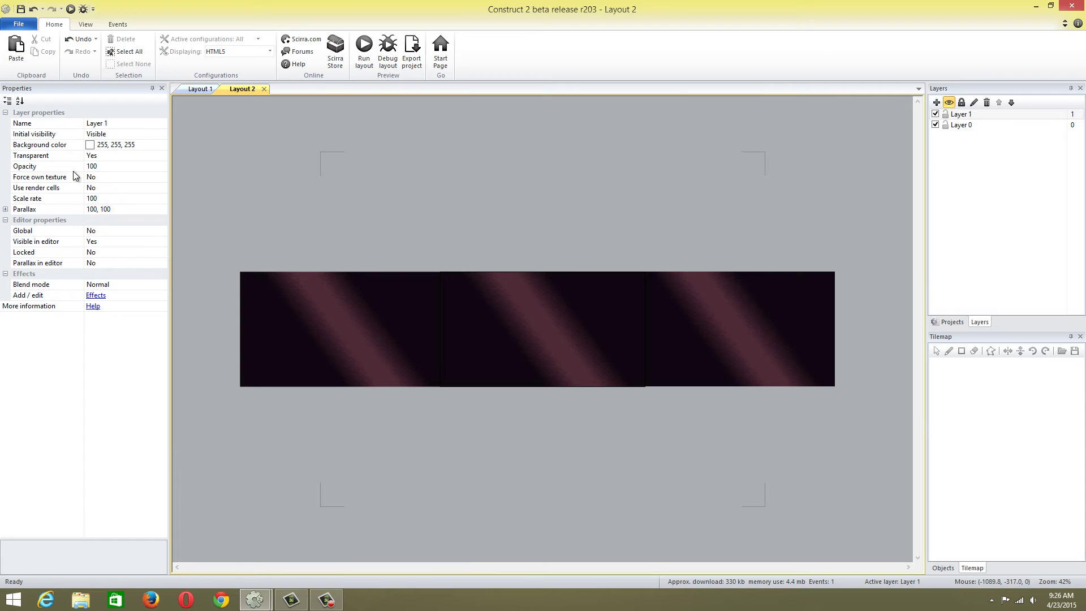
left_click(249, 194)
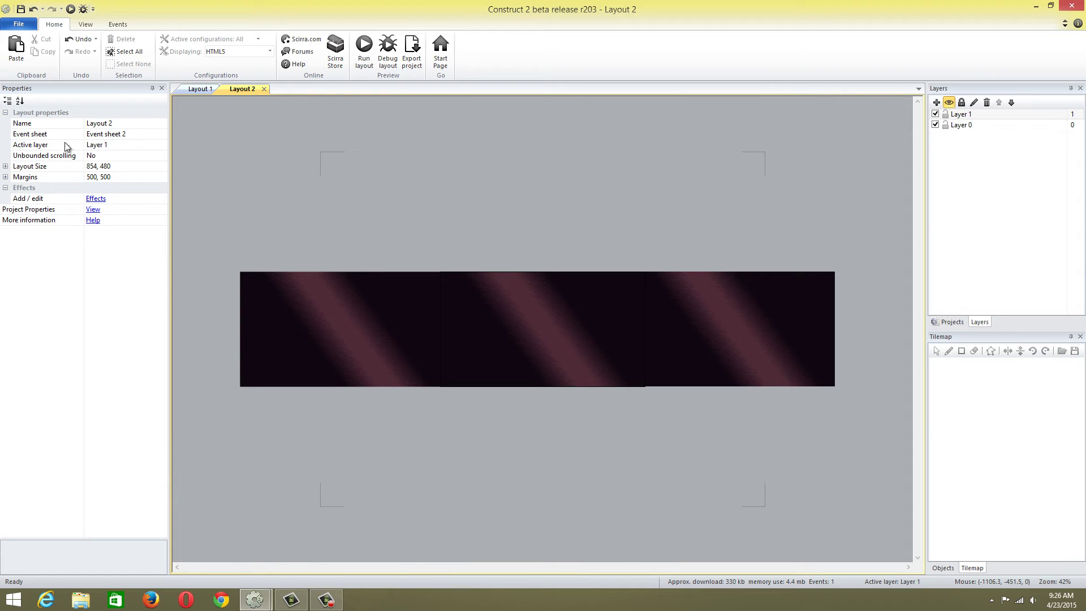
right_click(523, 200)
left_click(762, 192)
left_click(936, 125)
left_click(936, 125)
Insert a new Sprite object on Layer 1, placed above the background strip at about 237, -369
right_click(583, 189)
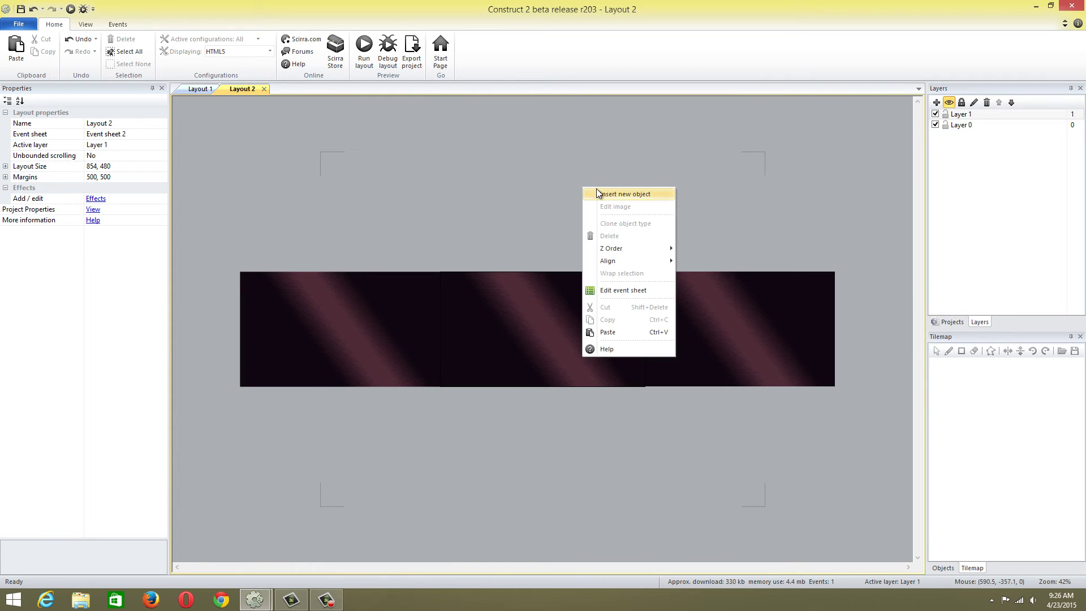
left_click(599, 192)
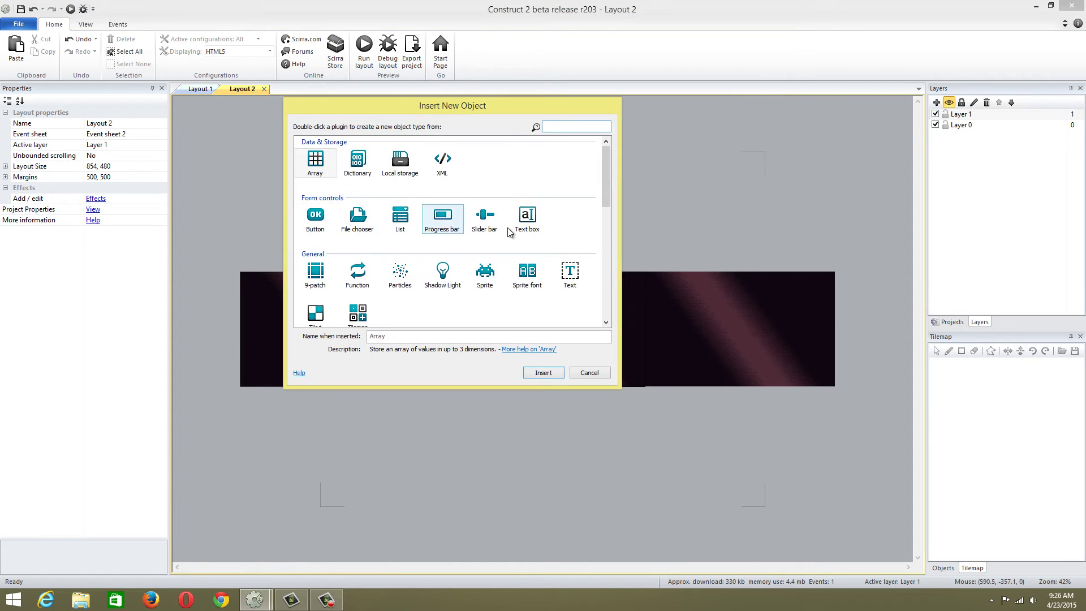
double_click(485, 271)
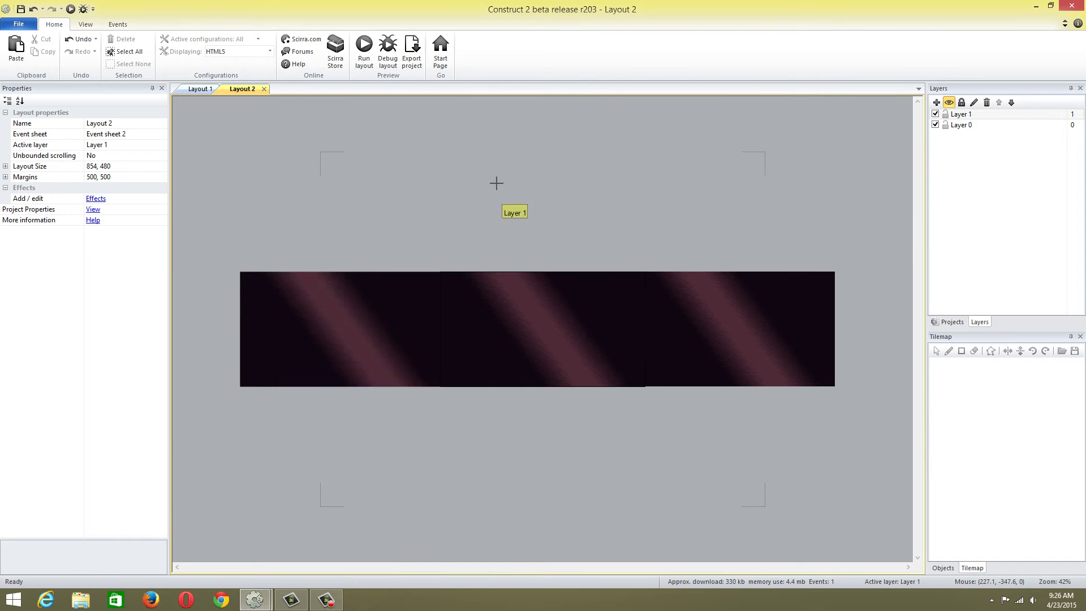
left_click(495, 182)
Load the parallax-space-stars image into the new sprite and fit it over the leftmost background copy at about 843 x 479
left_click(136, 64)
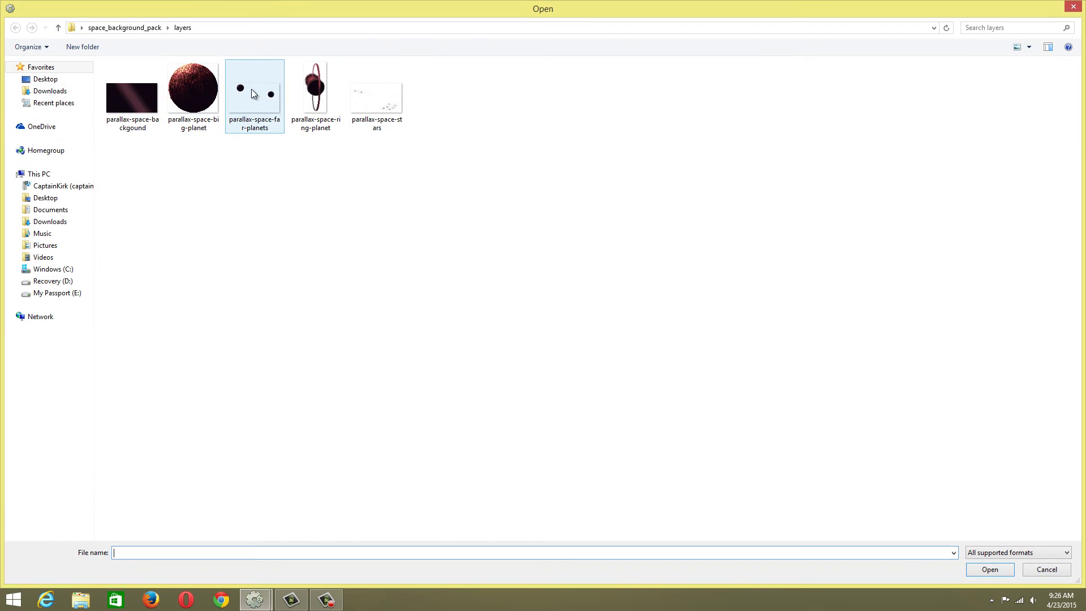
double_click(385, 104)
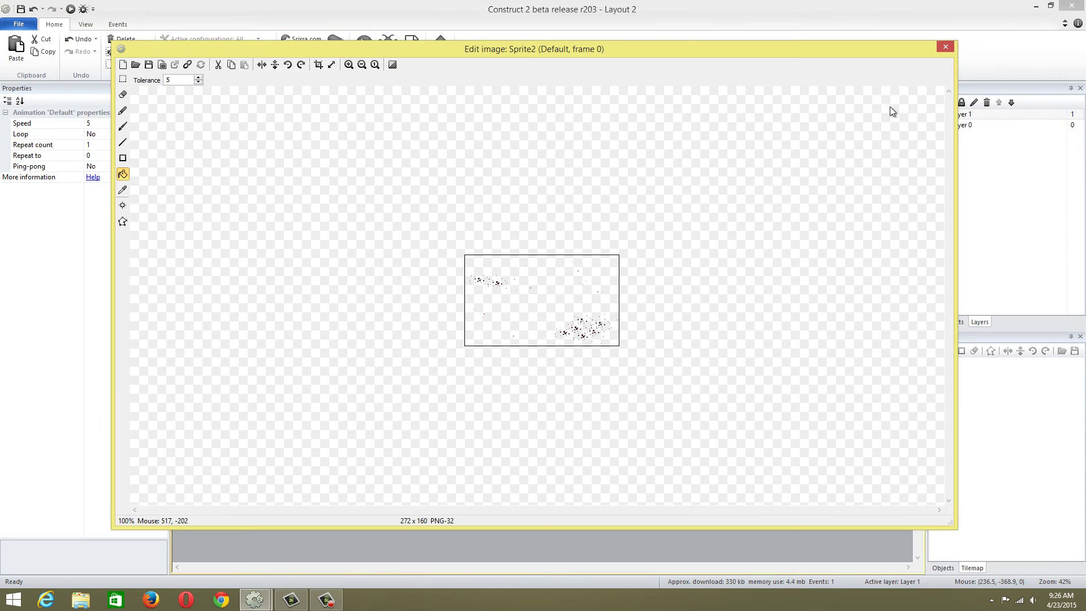
left_click(946, 48)
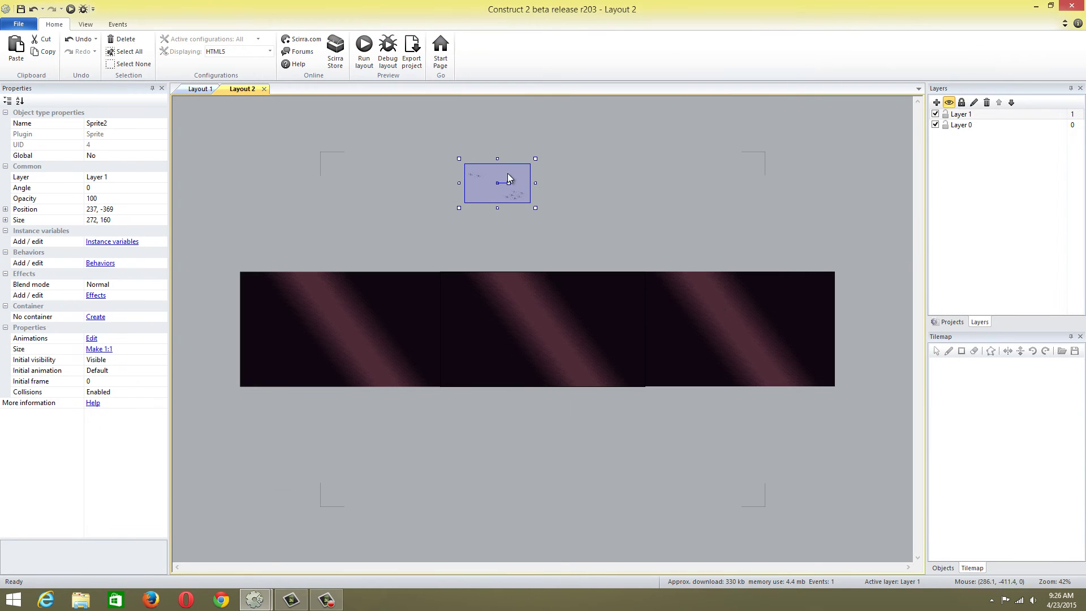
left_click_drag(508, 179, 446, 394)
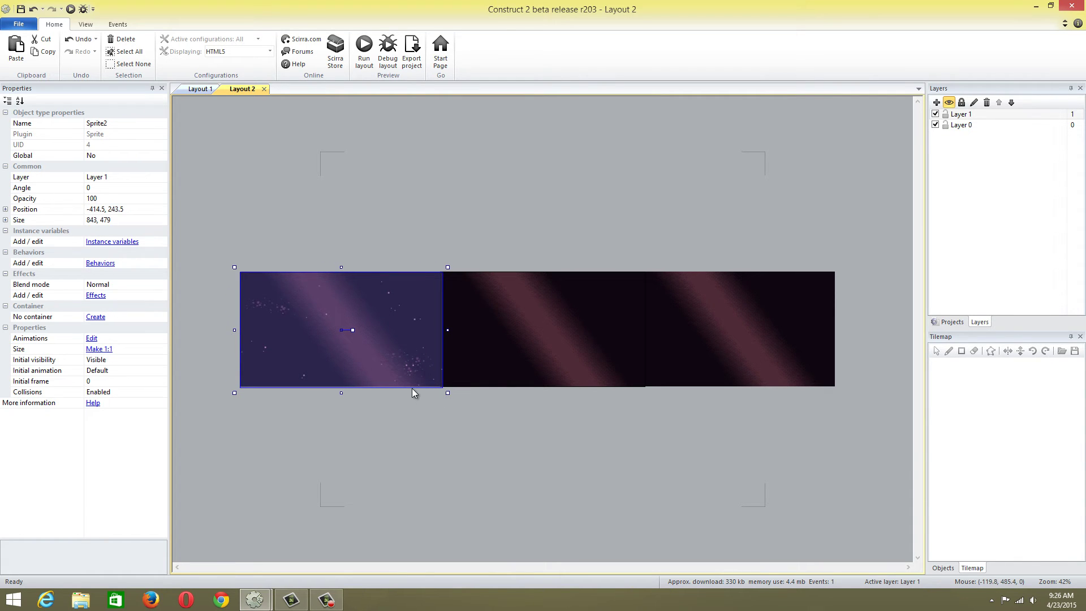
key("ctrl+c")
key("ctrl+v")
left_click(524, 198)
key("Delete")
Add the Wrap behavior to the stars sprite over the leftmost background copy
left_click(390, 334)
left_click(100, 263)
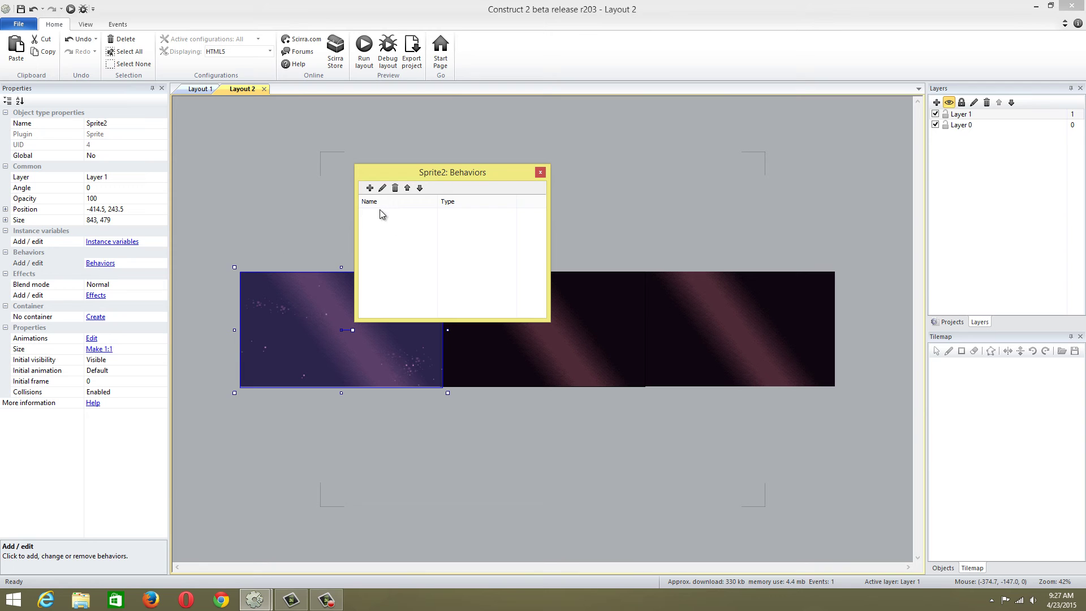
left_click(368, 188)
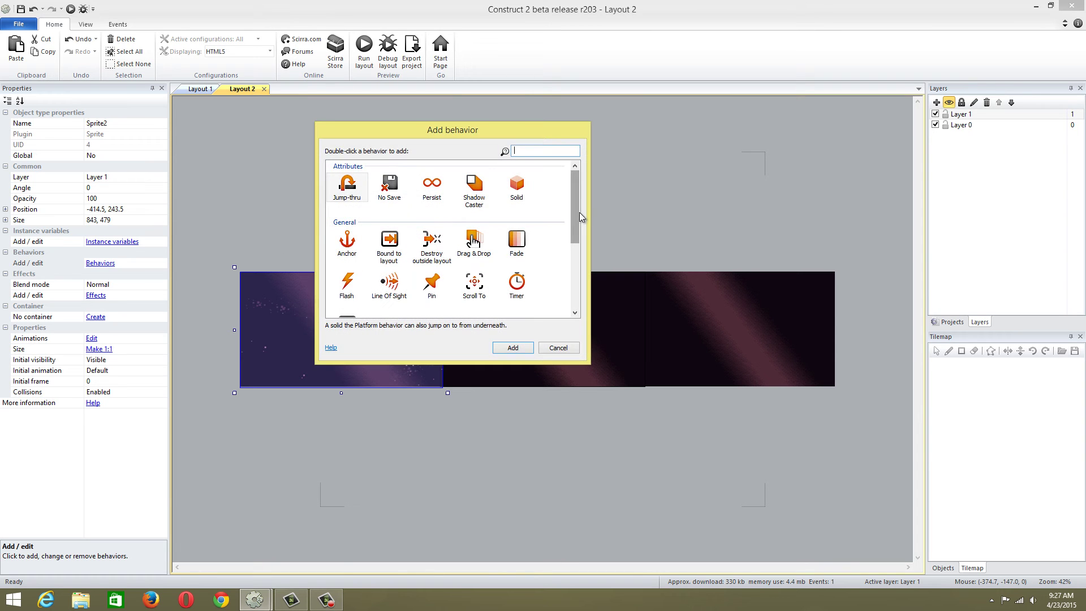
left_click_drag(579, 212, 570, 280)
double_click(347, 207)
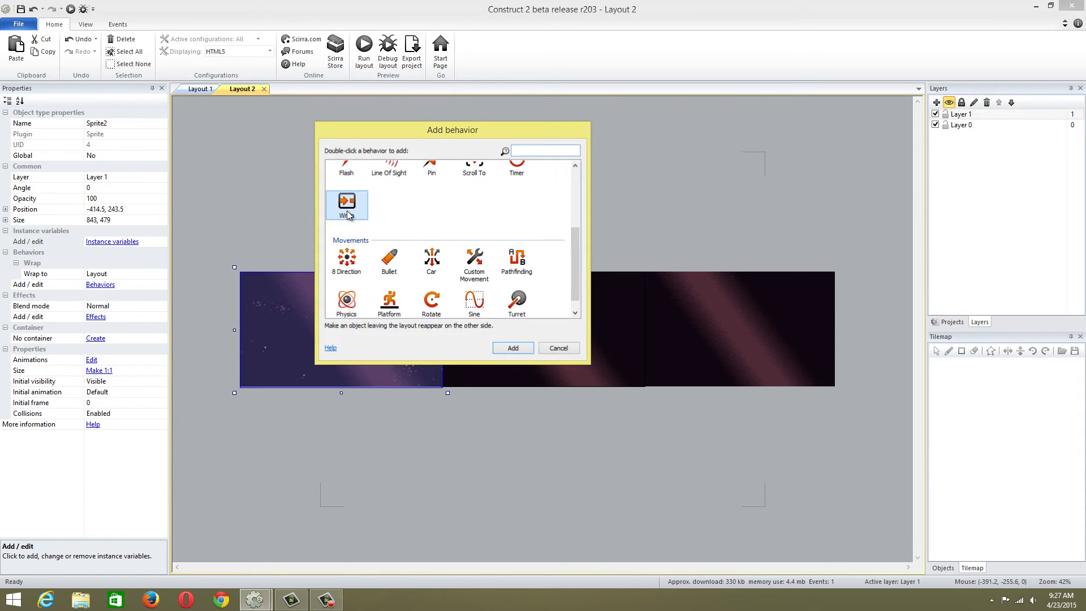
Add the Bullet behavior to the stars sprite
left_click(370, 187)
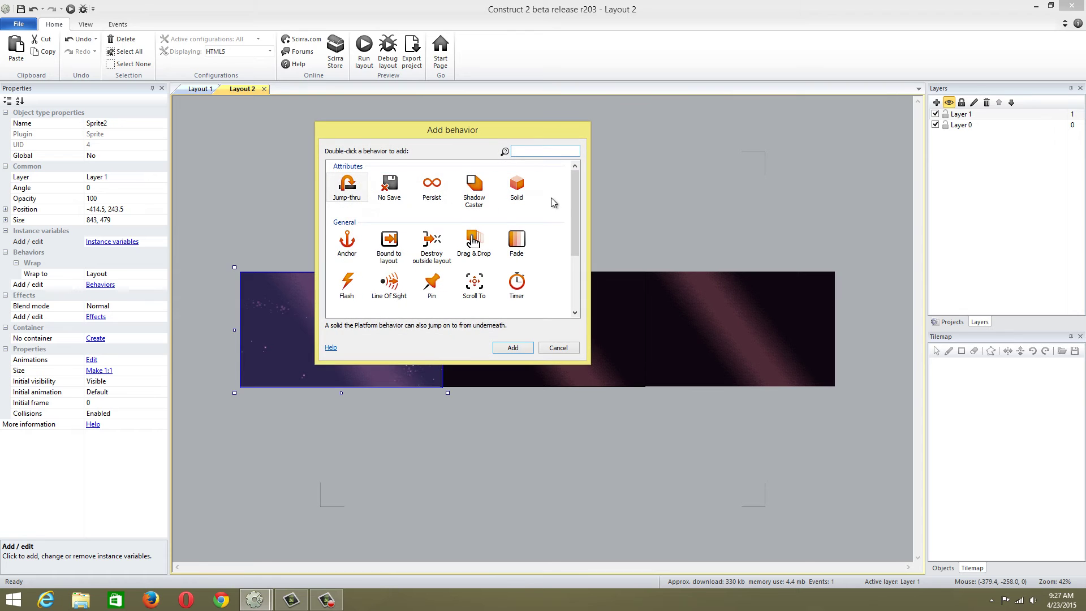
left_click_drag(576, 223, 572, 274)
double_click(389, 243)
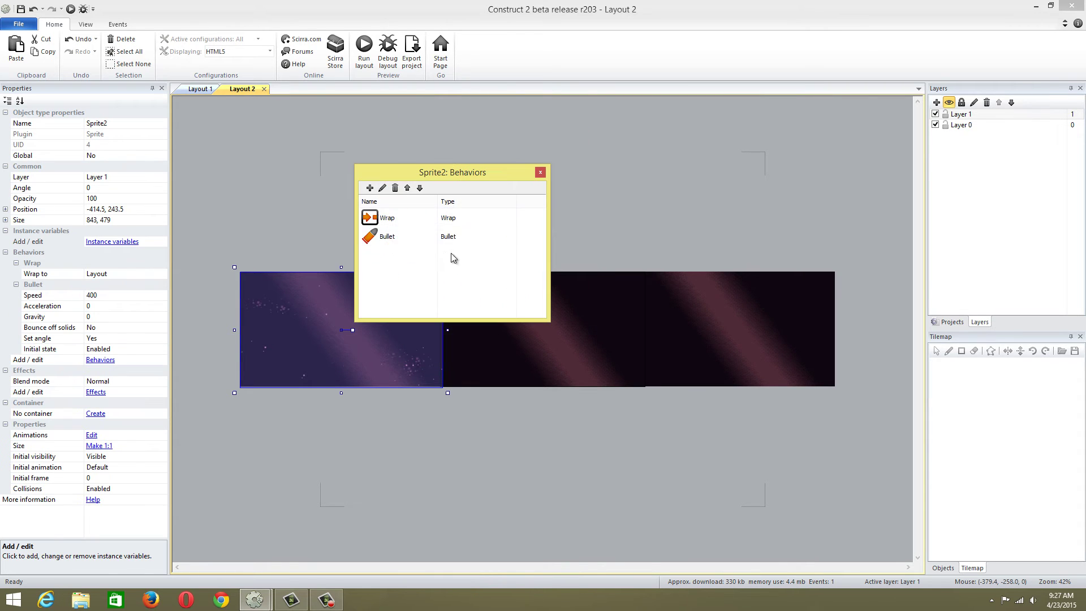
Duplicate the stars sprite and fit the copy over the middle background at about 416, 245
left_click(541, 173)
key("ctrl+c")
key("ctrl+v")
left_click(485, 338)
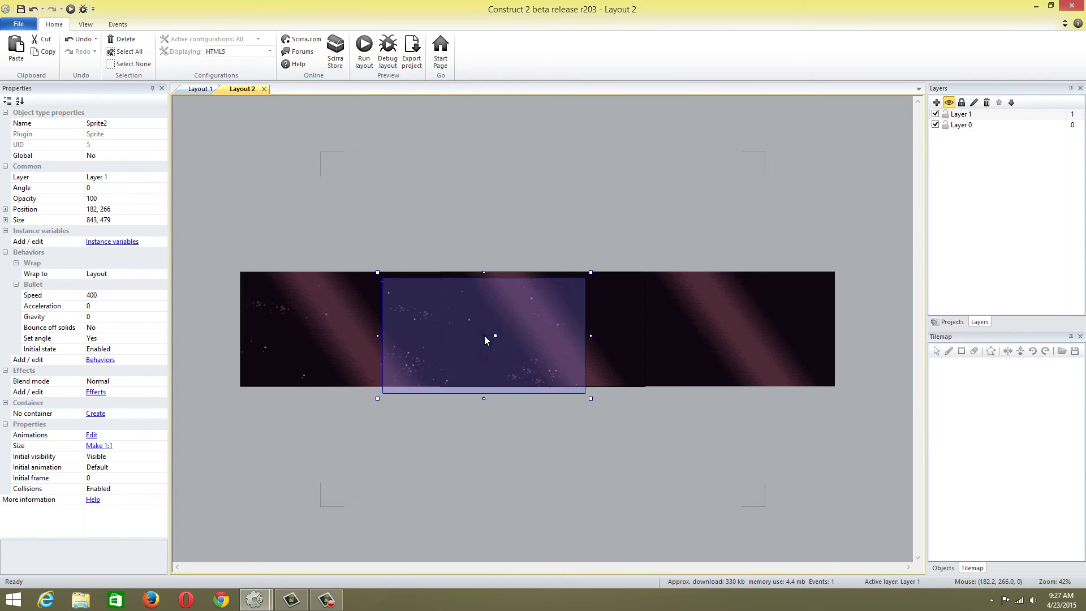
left_click_drag(463, 338, 517, 329)
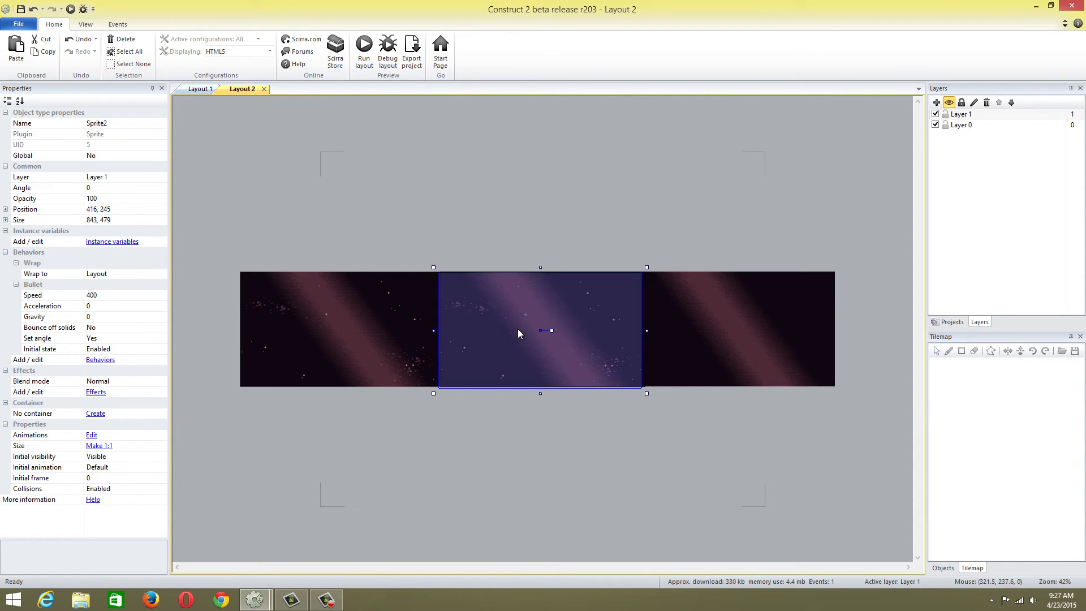
Duplicate the stars sprite once more and fit the copy over the rightmost background at about 1218, 242
key("ctrl+c")
key("ctrl+v")
left_click(746, 224)
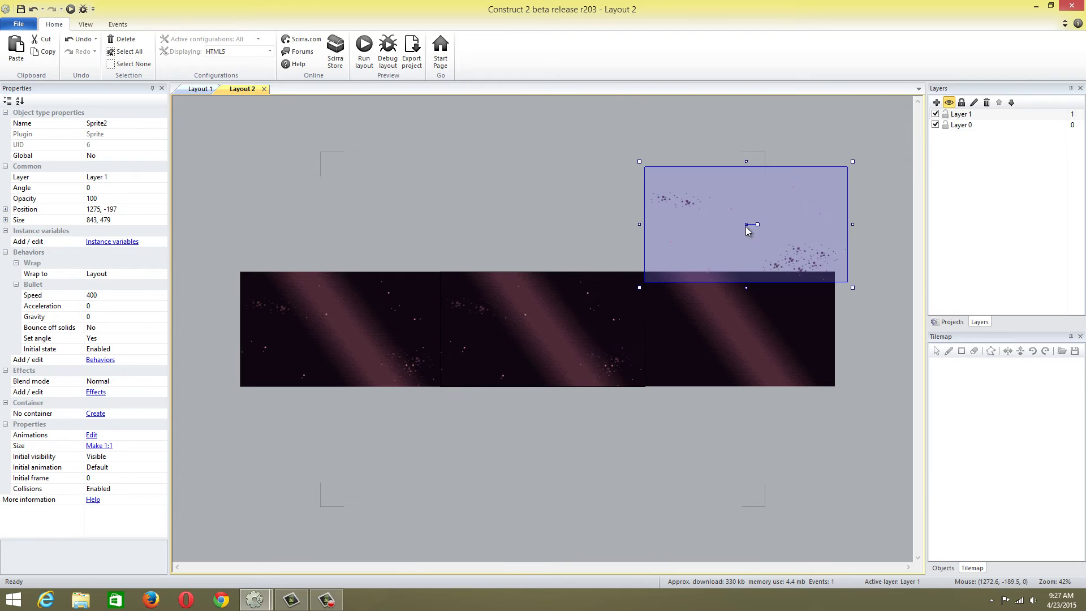
left_click_drag(746, 227, 666, 339)
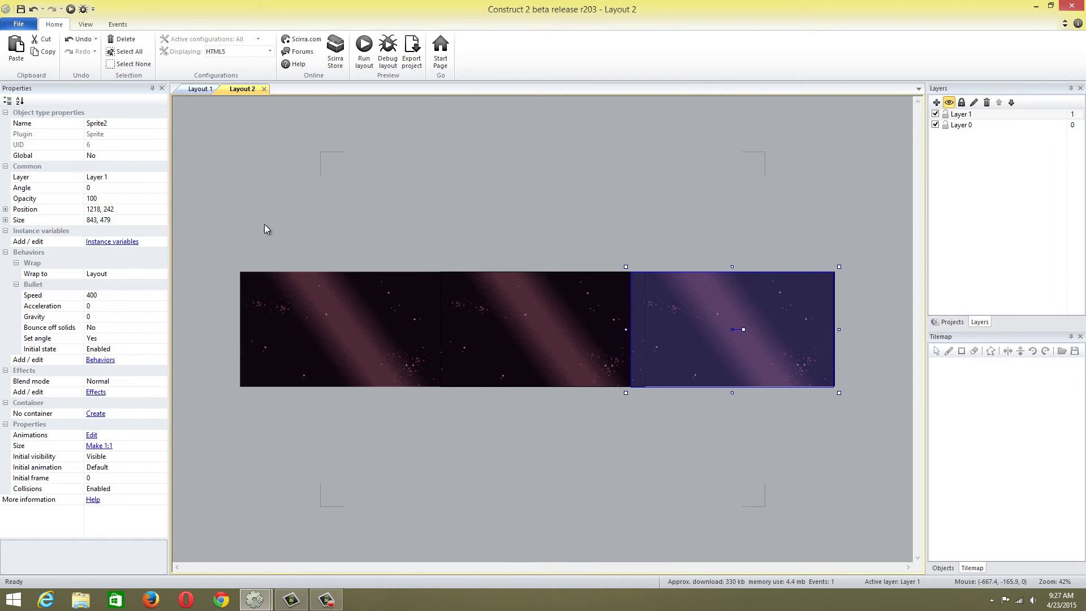
right_click(493, 294)
left_click(518, 297)
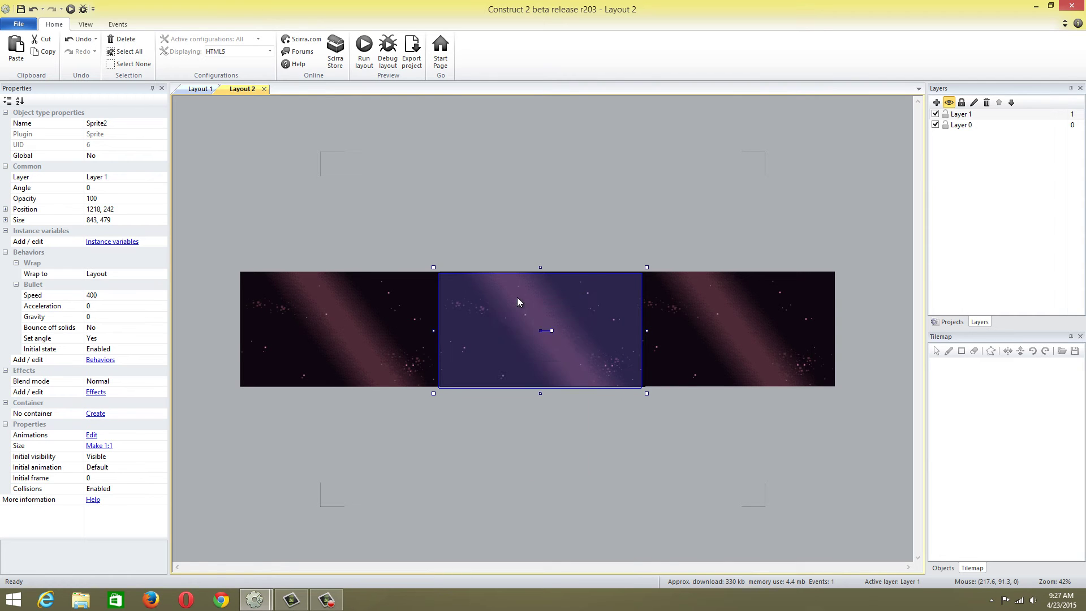
left_click(486, 274)
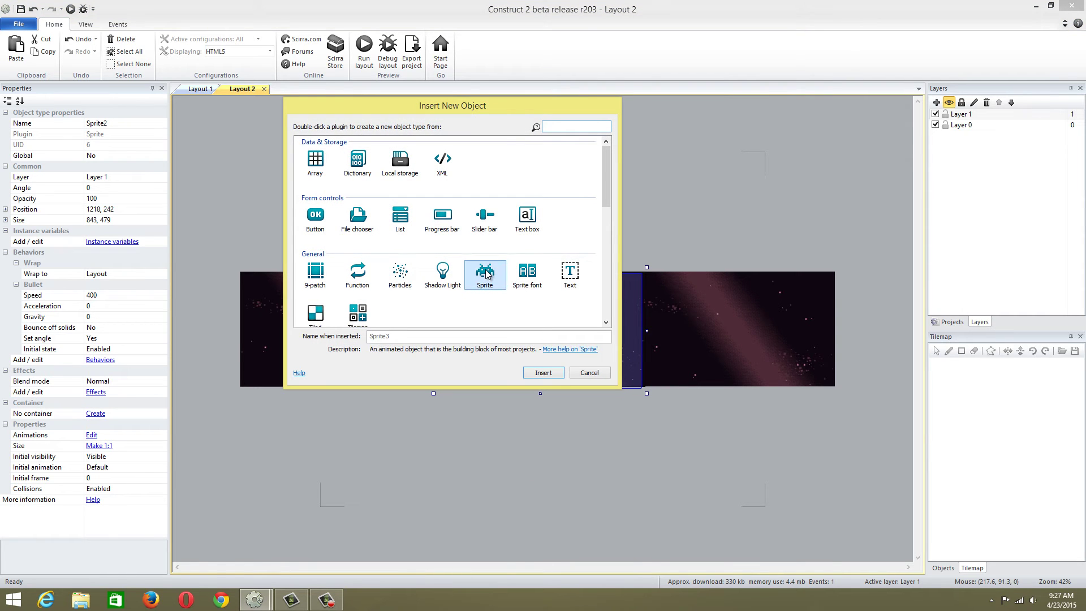
left_click(584, 374)
Add a new layer on top of Layer 1 and insert a Sprite object on it at about 305, -223
right_click(956, 164)
left_click(966, 170)
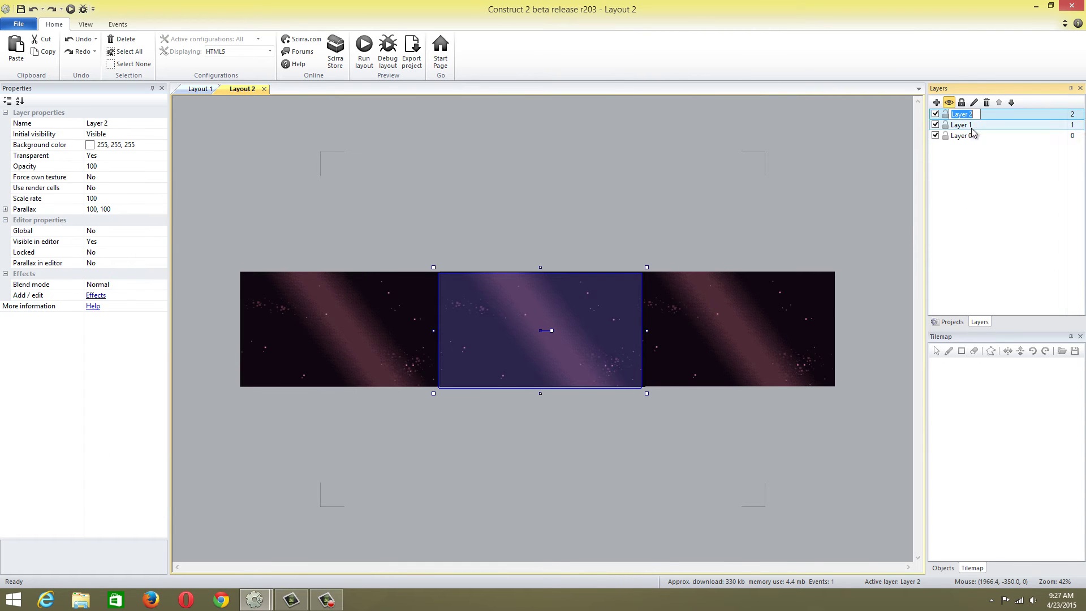
right_click(612, 211)
left_click(616, 213)
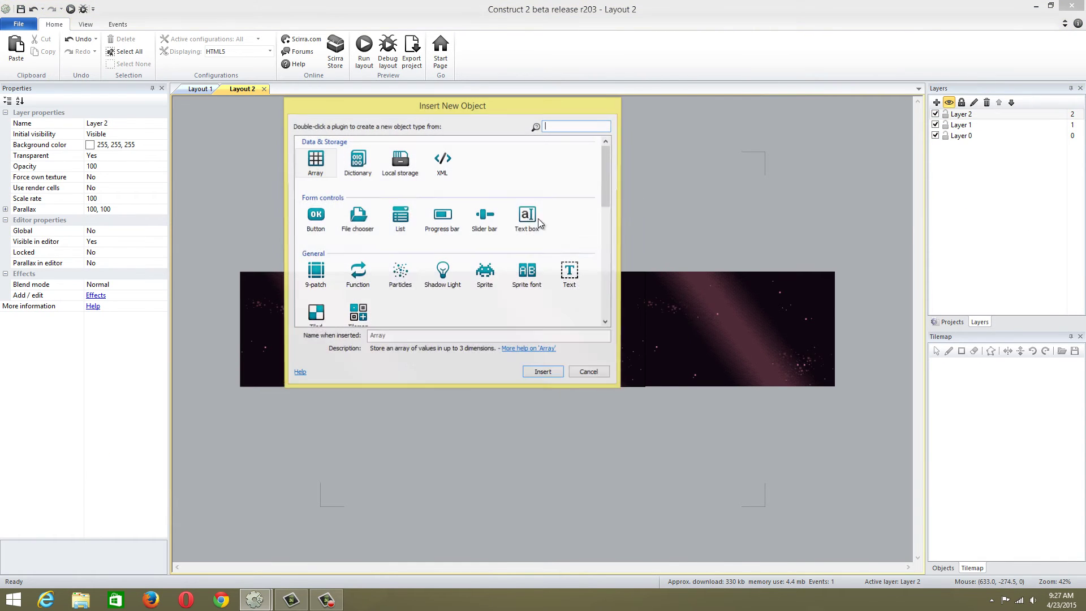
double_click(487, 273)
left_click(514, 218)
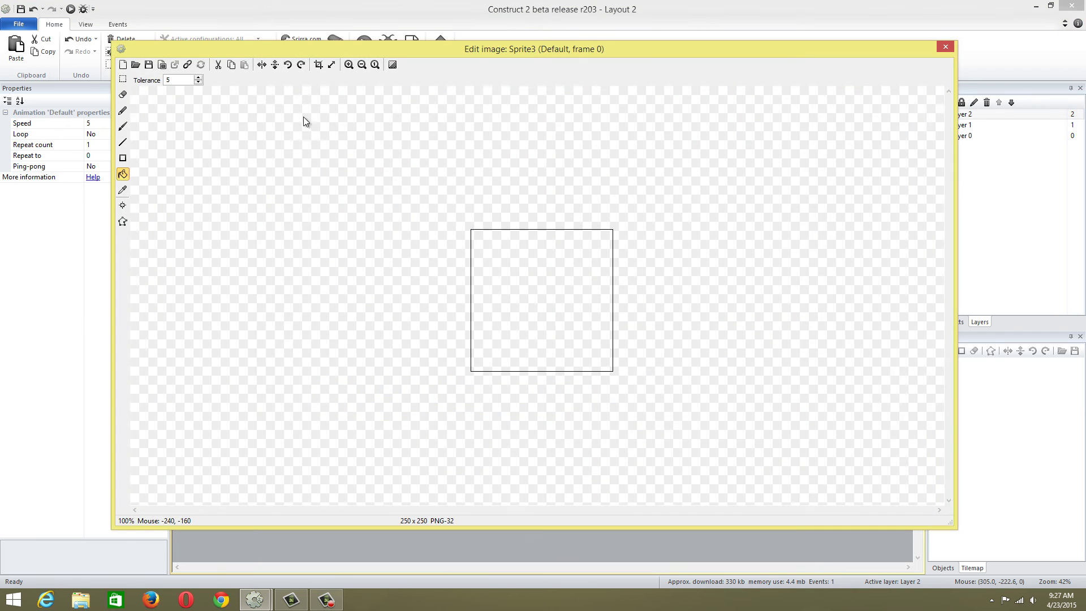
Load the parallax-space-big-planet image into the new sprite and place it on the middle background at about 274, 199
left_click(136, 65)
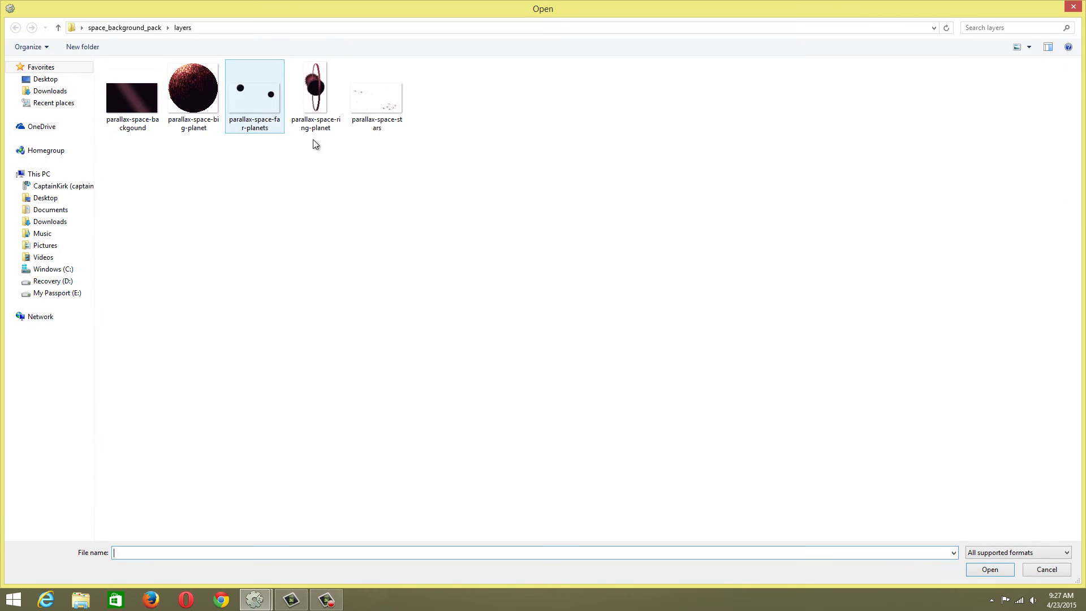
double_click(192, 90)
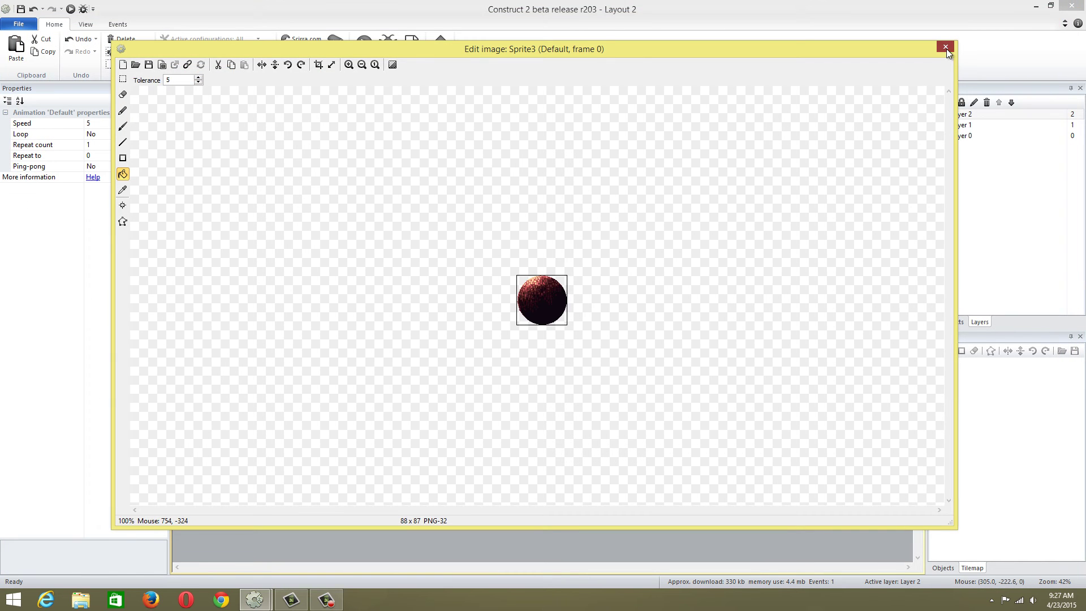
left_click(946, 49)
left_click_drag(520, 225, 516, 326)
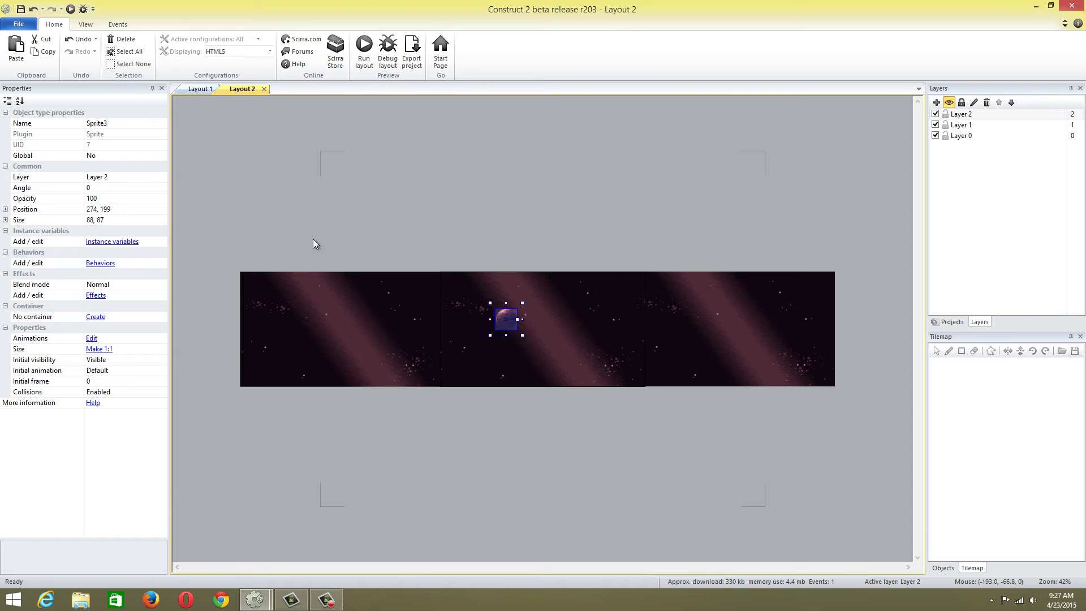
Add the Wrap behavior to the big planet sprite
left_click(100, 263)
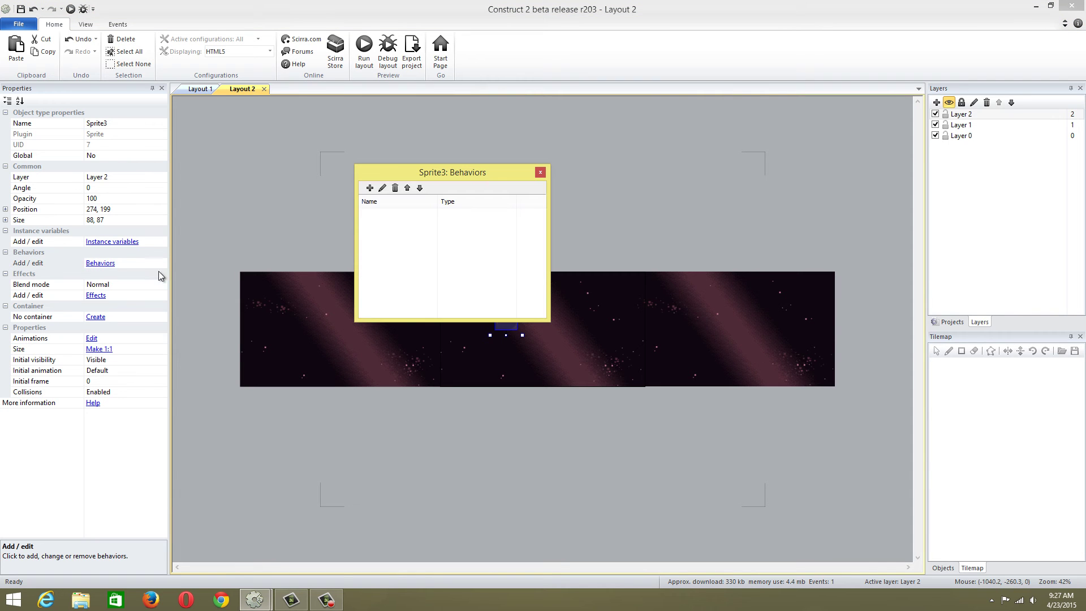
left_click(370, 188)
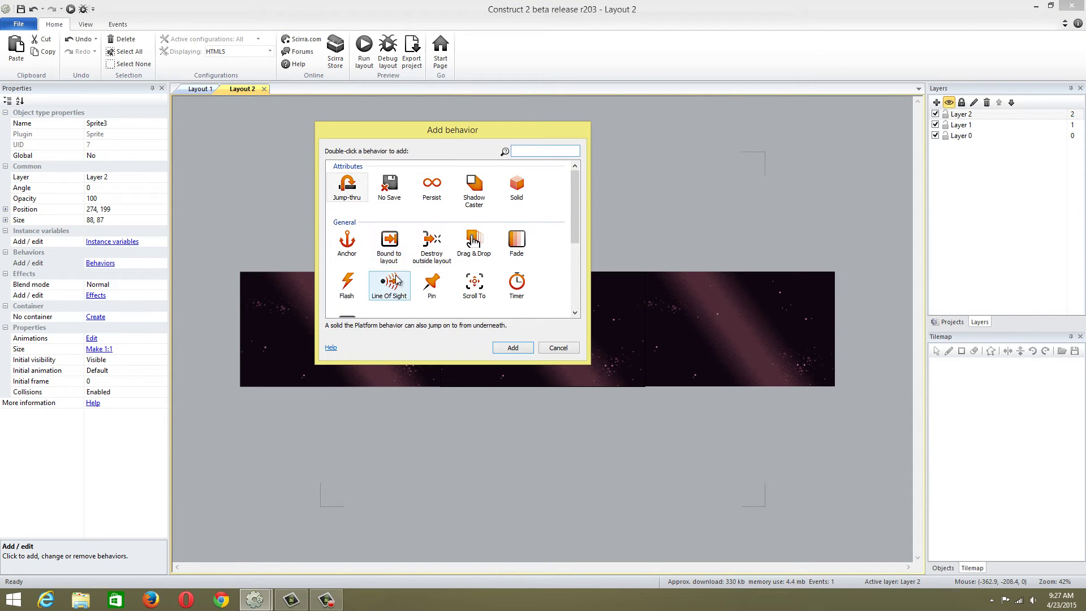
scroll(574, 199, "down", 3)
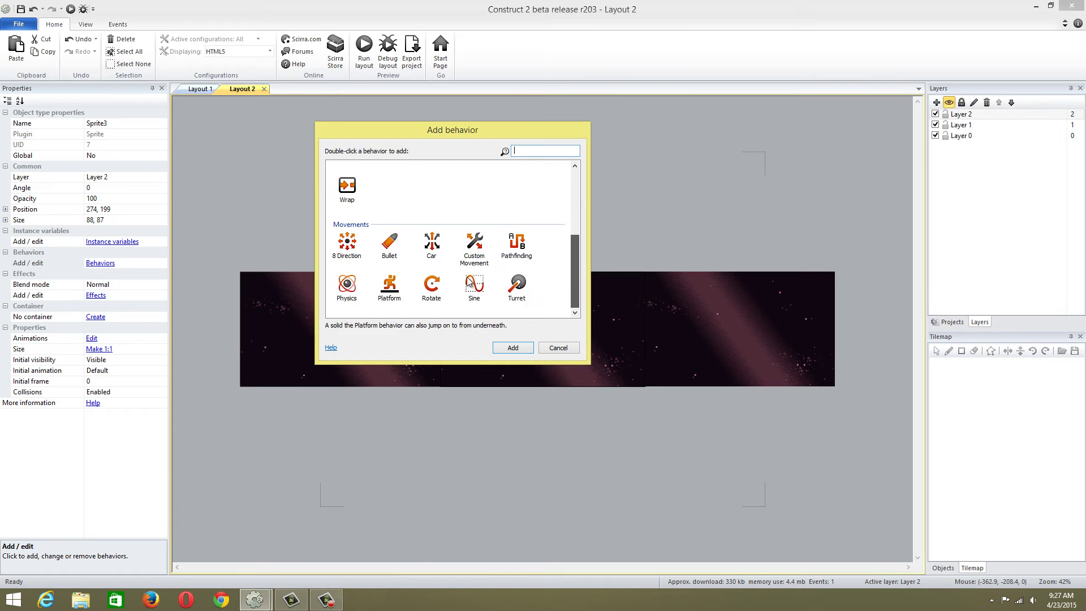
double_click(347, 186)
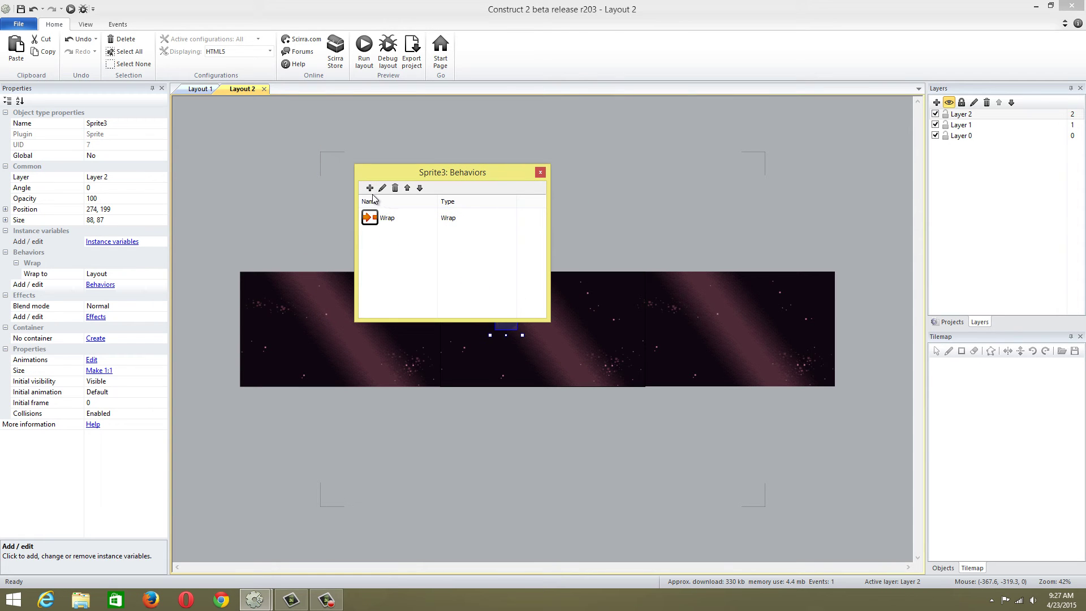
Add the Bullet behavior to the big planet sprite
left_click(371, 188)
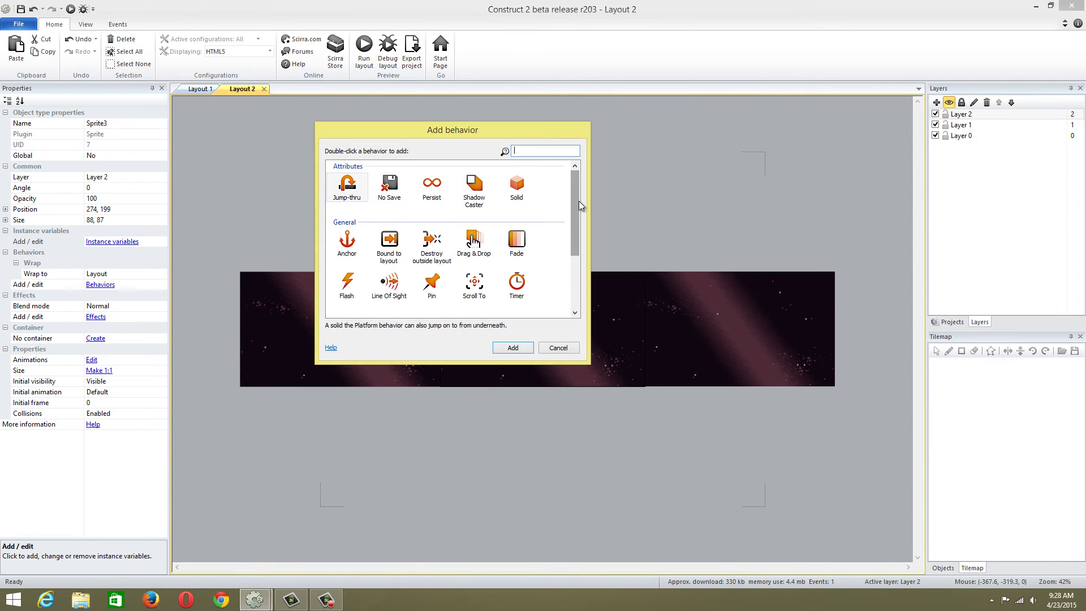
left_click_drag(579, 202, 575, 273)
double_click(389, 243)
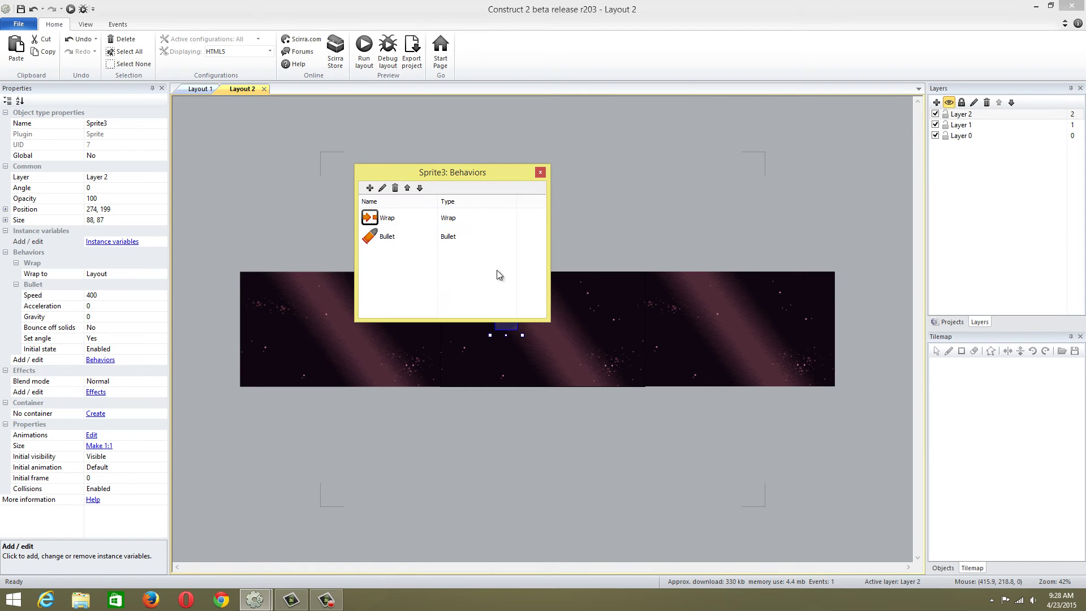
left_click(541, 173)
left_click(410, 362)
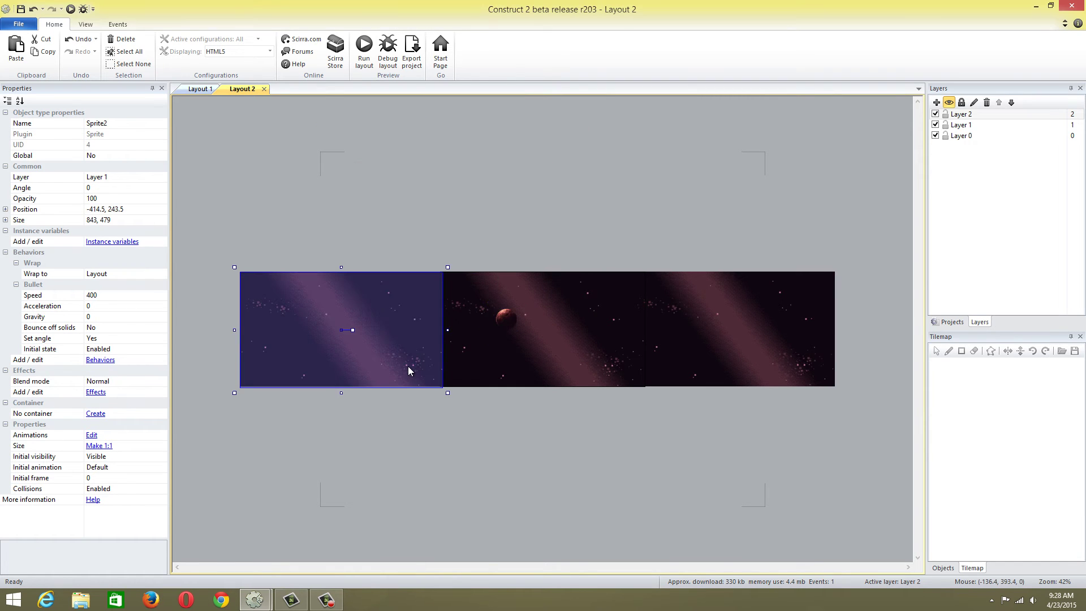
left_click(108, 297)
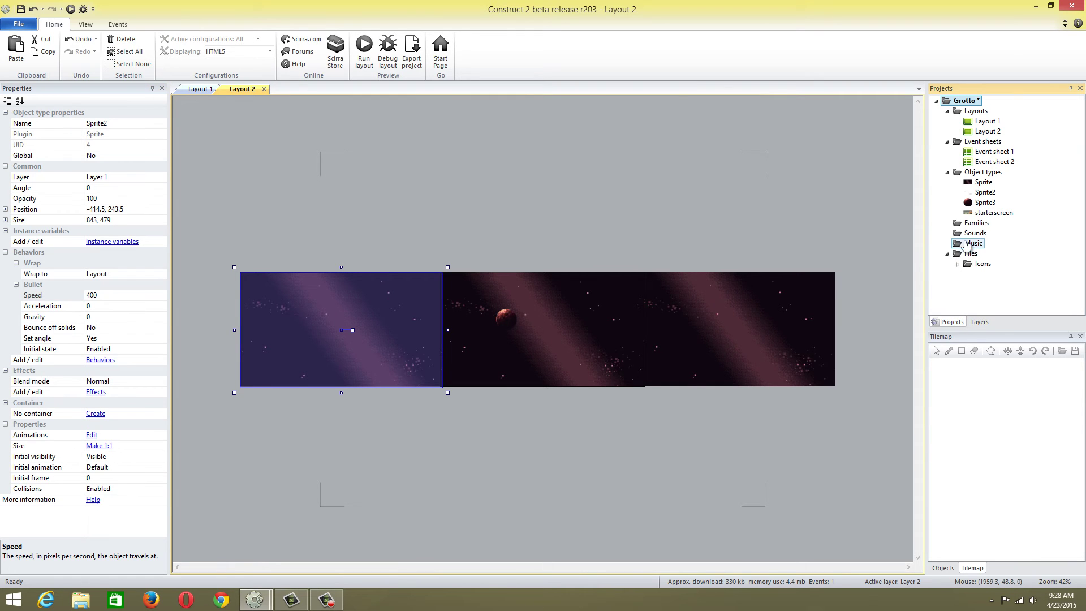
Rename the background object type in the project as spacebackground
left_click(982, 183)
right_click(983, 188)
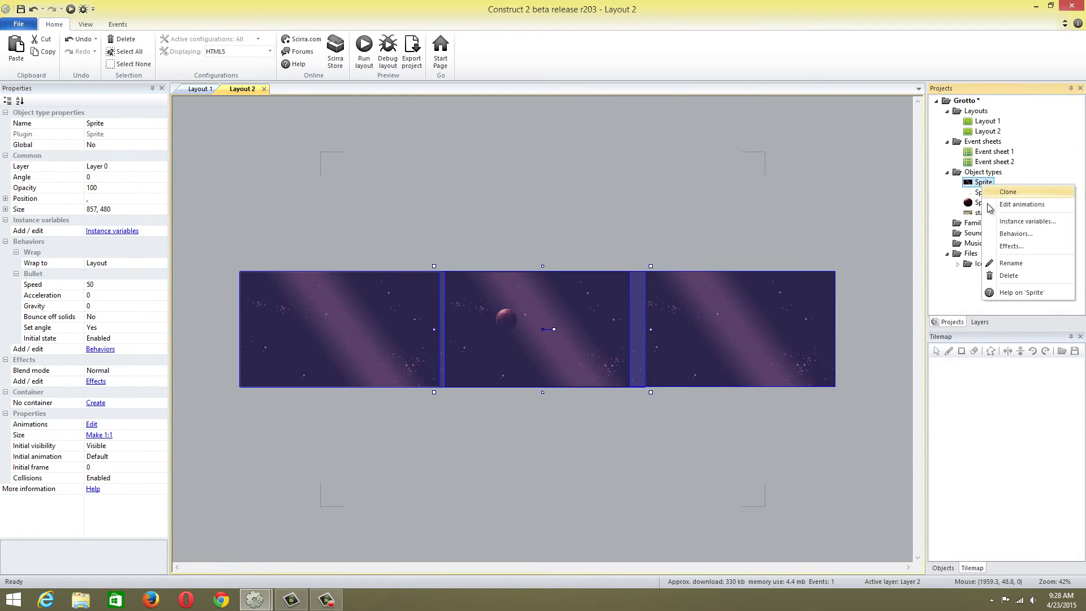
left_click(1011, 263)
type("space")
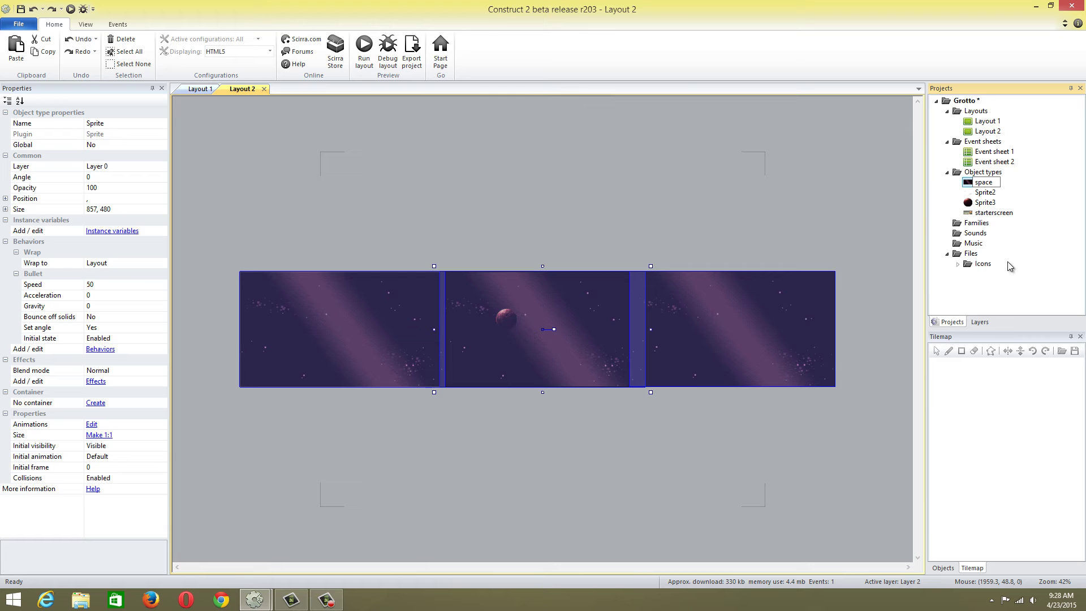
type("background")
left_click(761, 175)
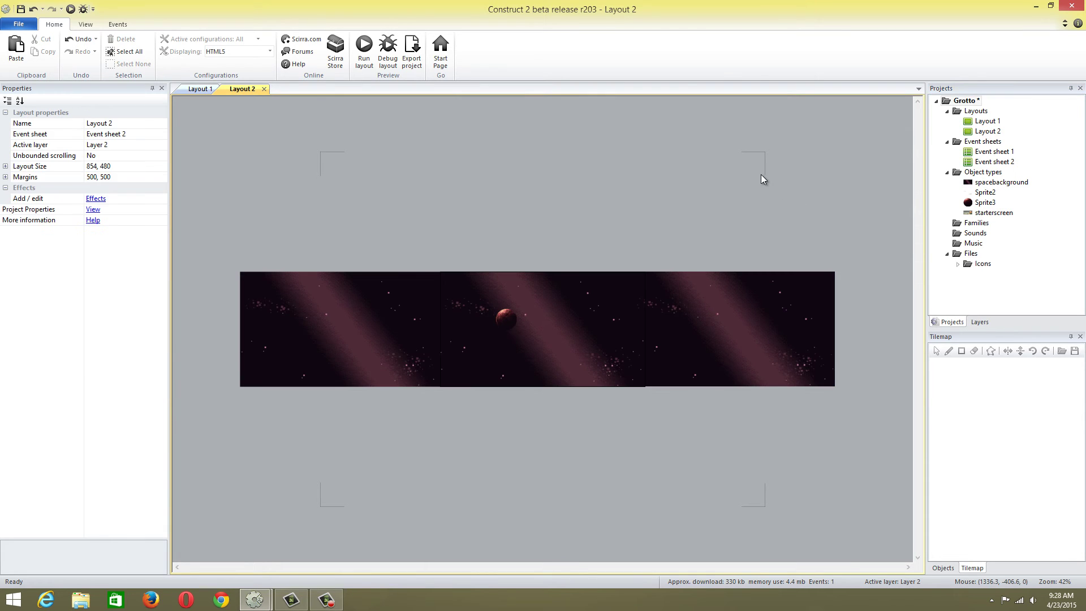
Rename the stars object type, Sprite2, as spacedust
left_click(985, 192)
right_click(987, 192)
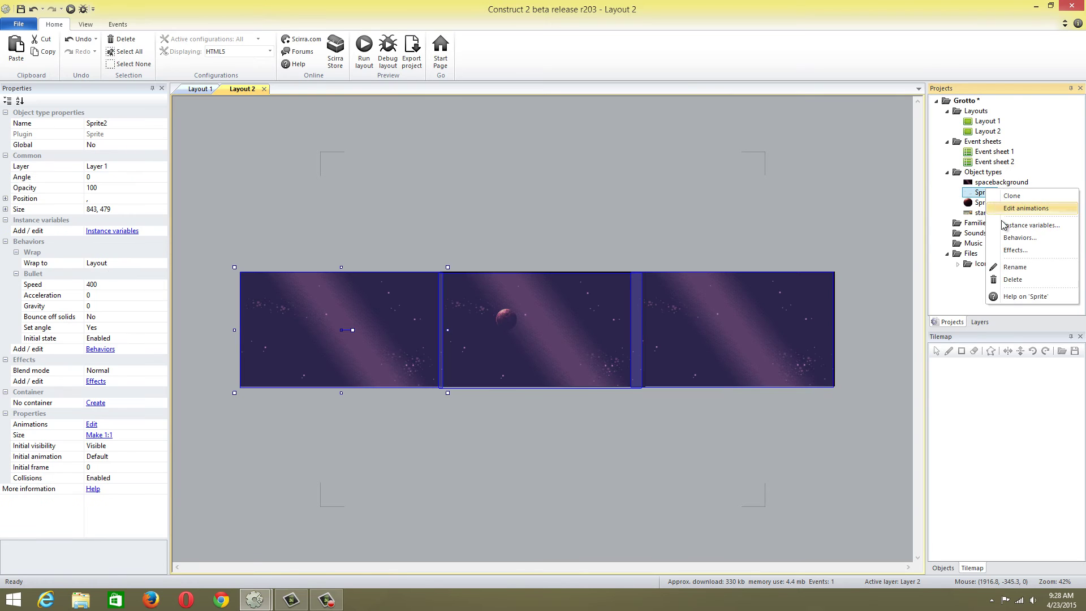
left_click(1018, 266)
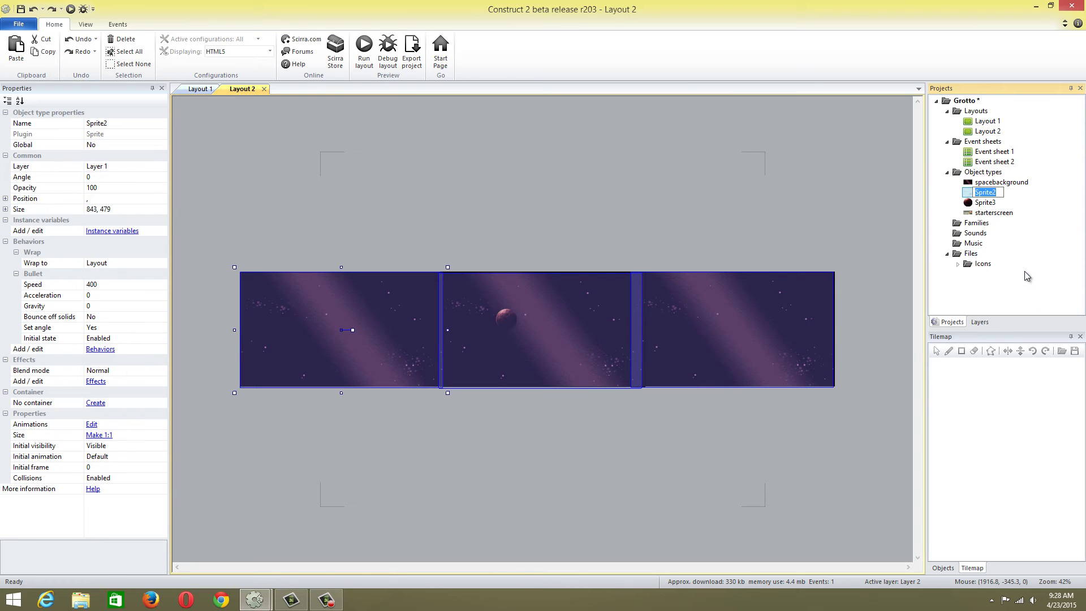
type("spacedust")
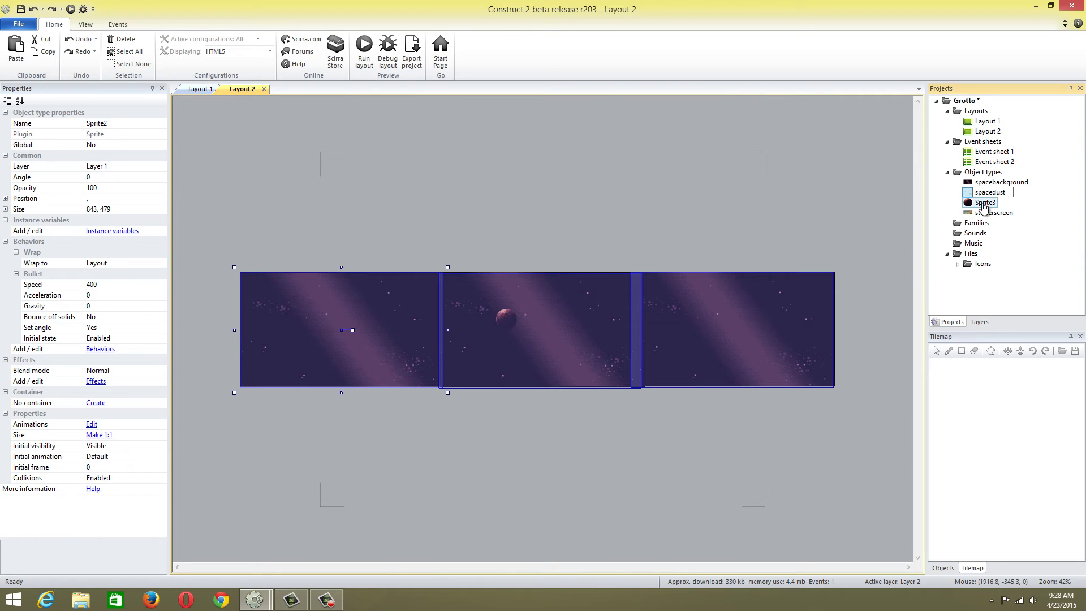
key("Return")
Rename the planet object type, Sprite3, as planet_1
right_click(983, 208)
left_click(1011, 280)
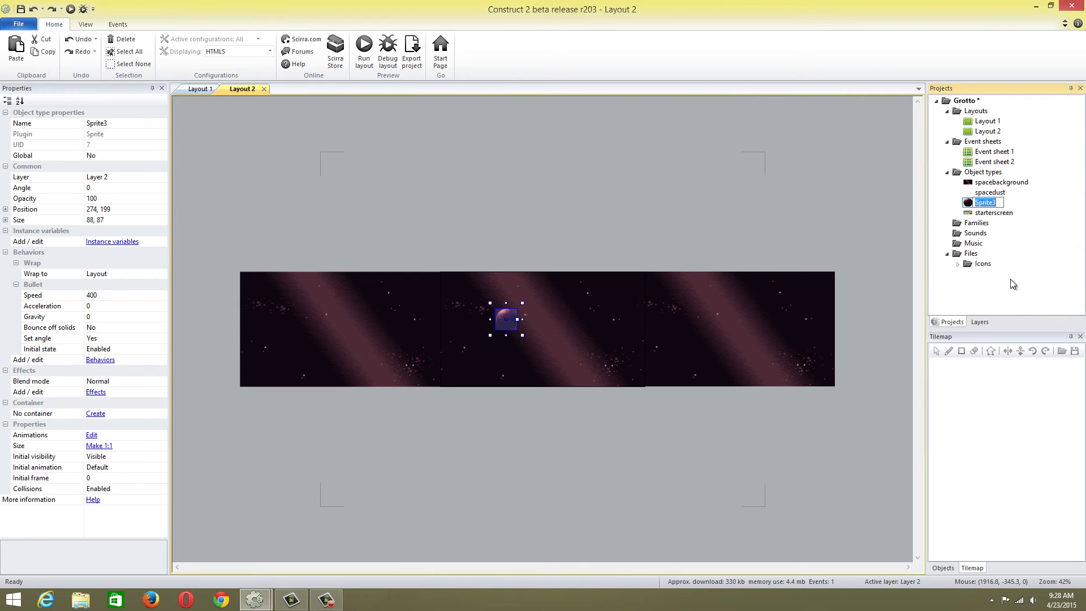
type("planet_1")
key("Return")
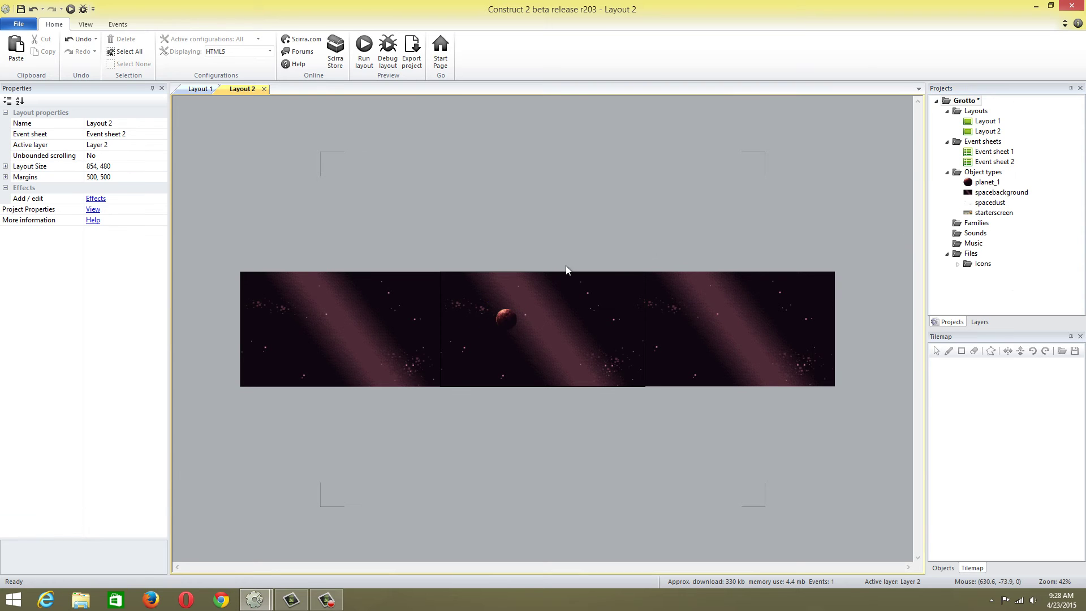
Select all spacedust instances together and edit their Bullet speed
left_click(400, 369)
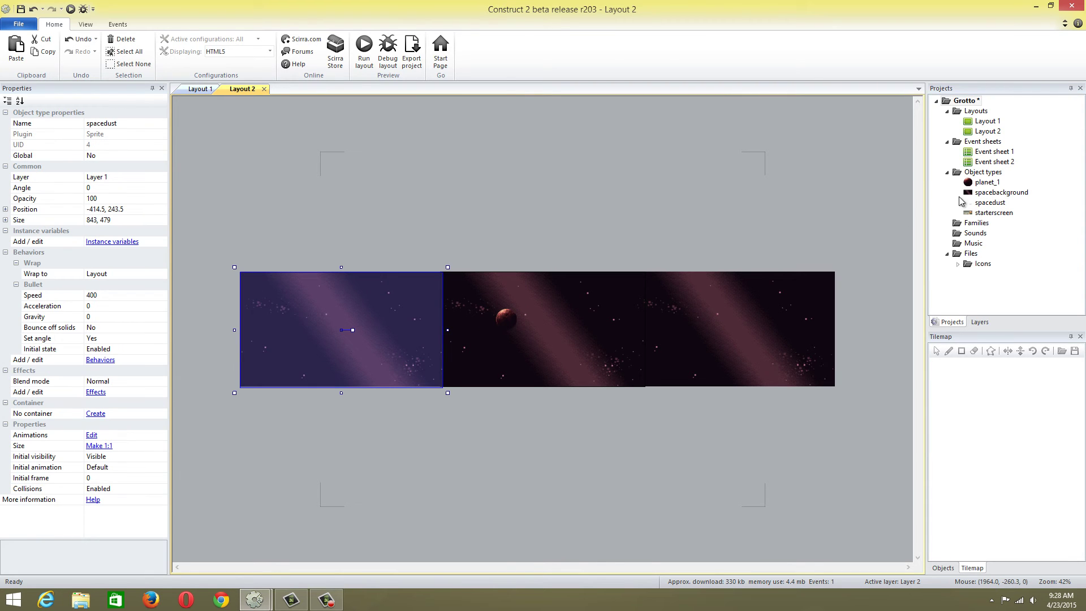
left_click(980, 195)
left_click(990, 202)
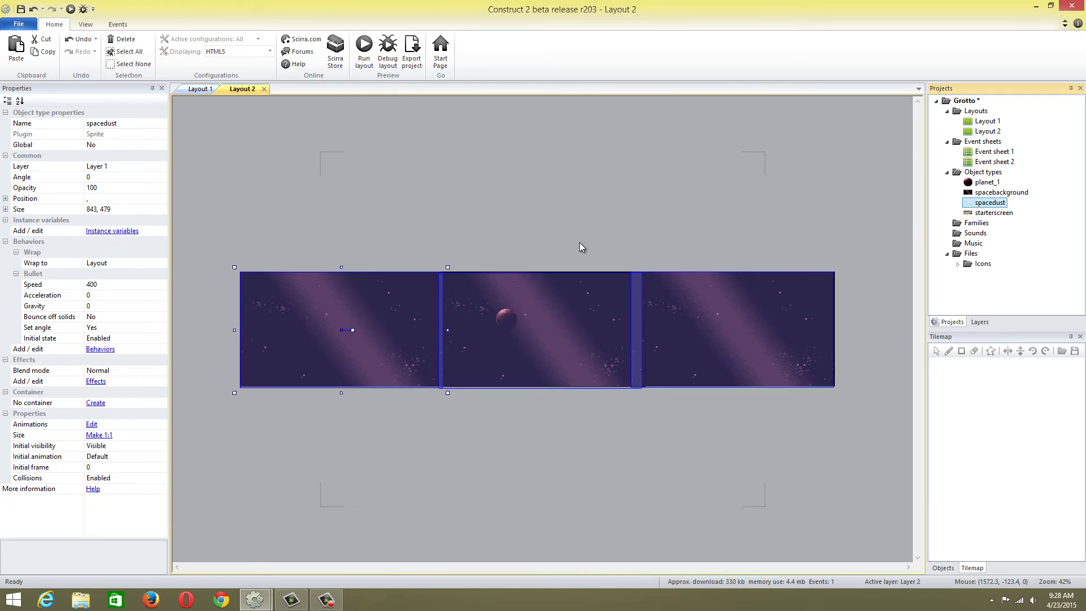
left_click(117, 284)
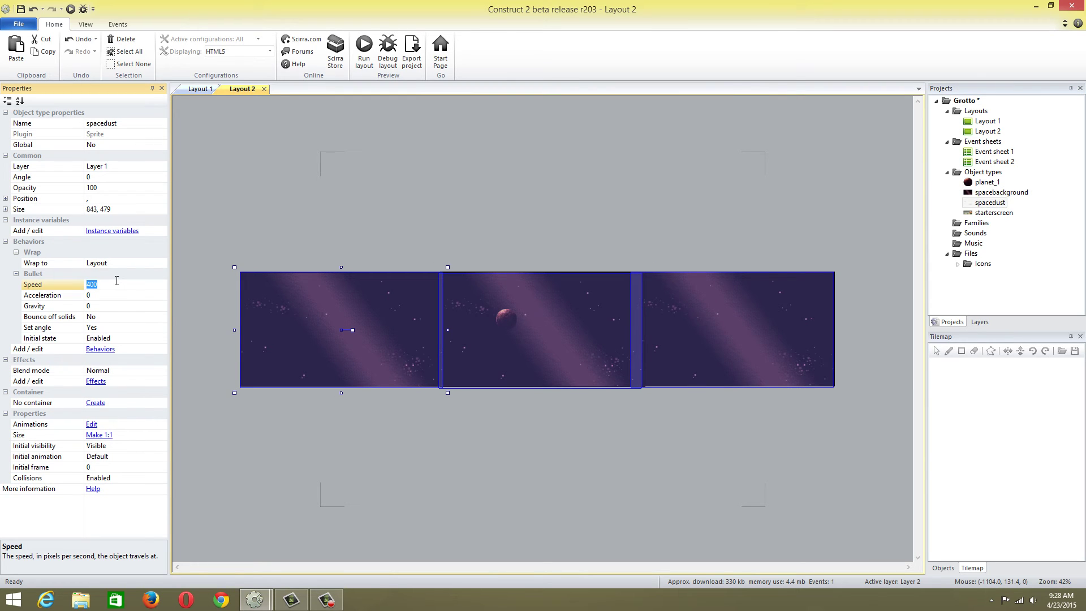
left_click(576, 263)
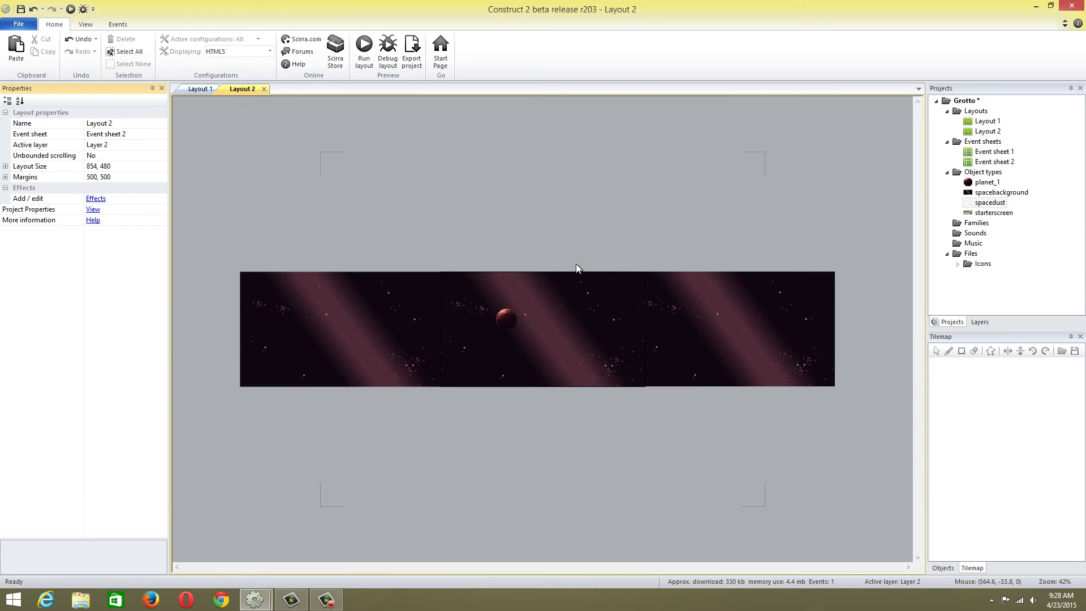
Set the Bullet speed of the planet_1 sprite to 15
left_click(516, 310)
left_click(122, 295)
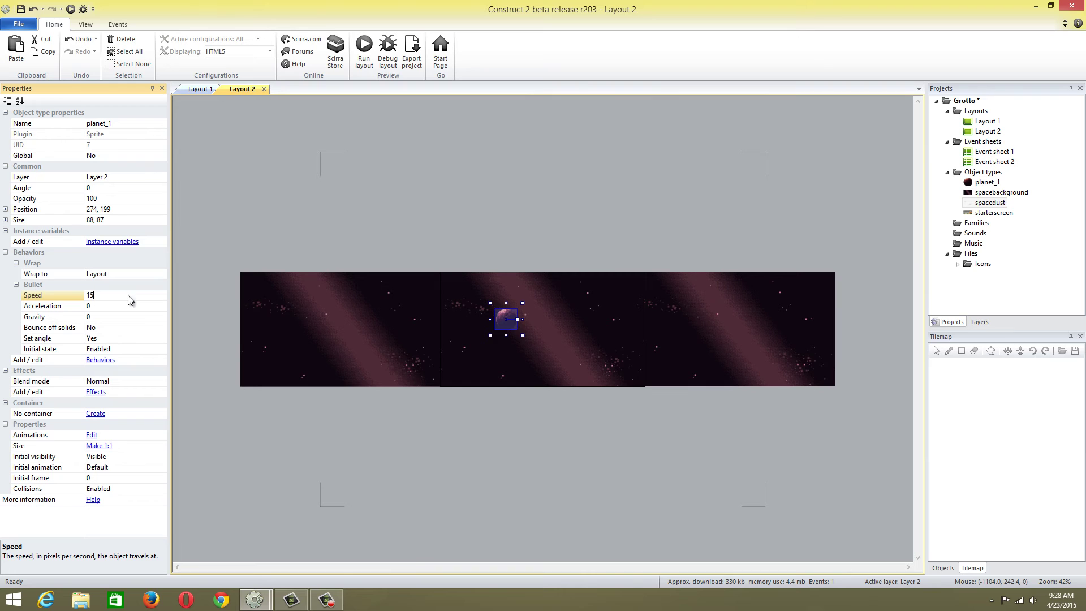
left_click(292, 178)
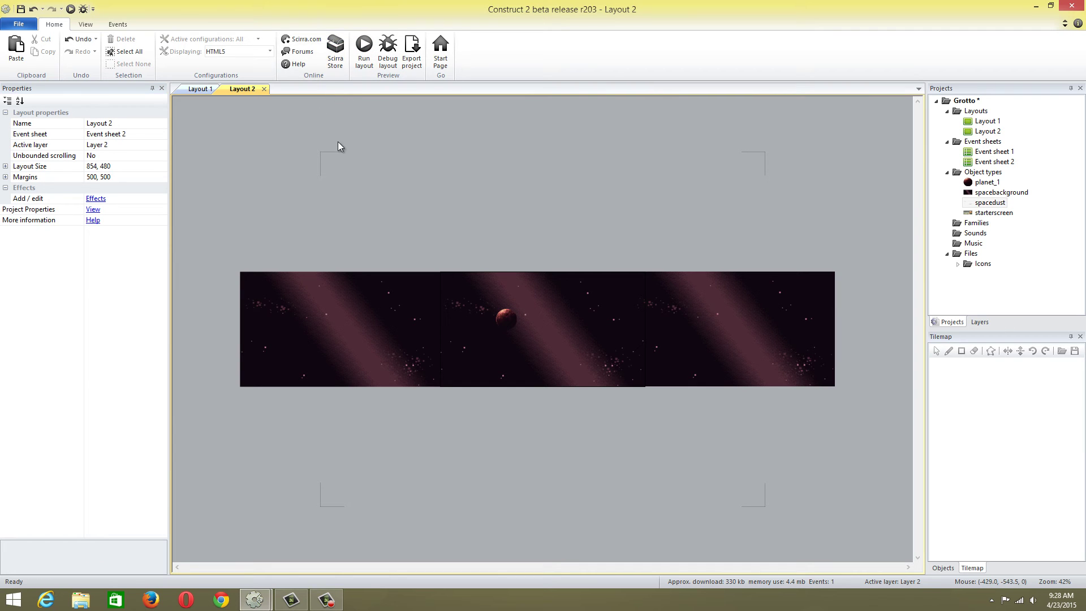
Run a preview of Layout 2 to check how the background, stars and planet move
key("F5")
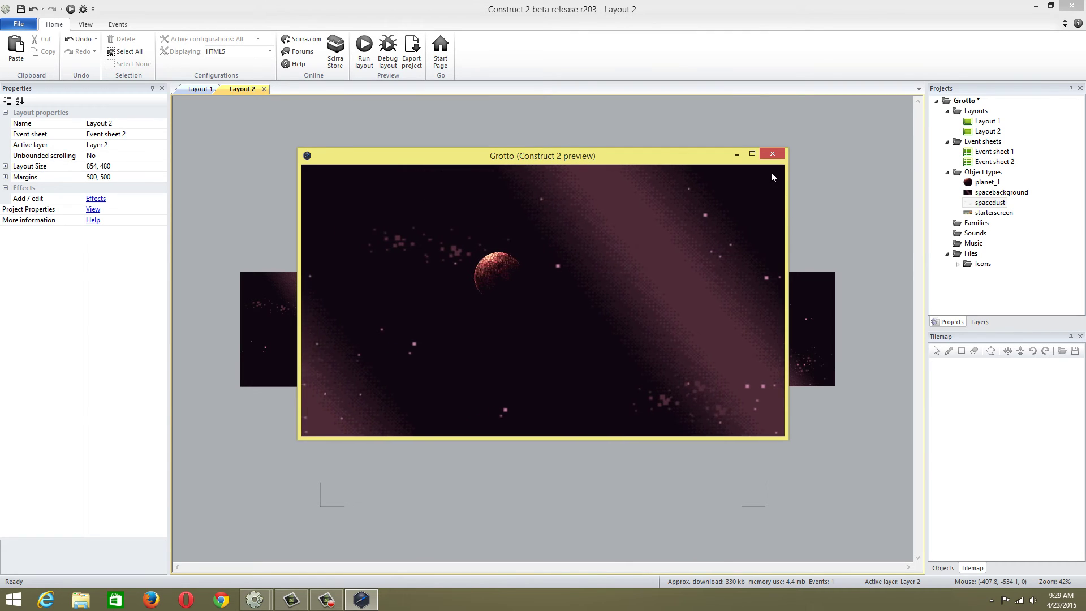
Close the running preview and add a new layer above Layer 2 in Layout 2
left_click(773, 156)
left_click(971, 322)
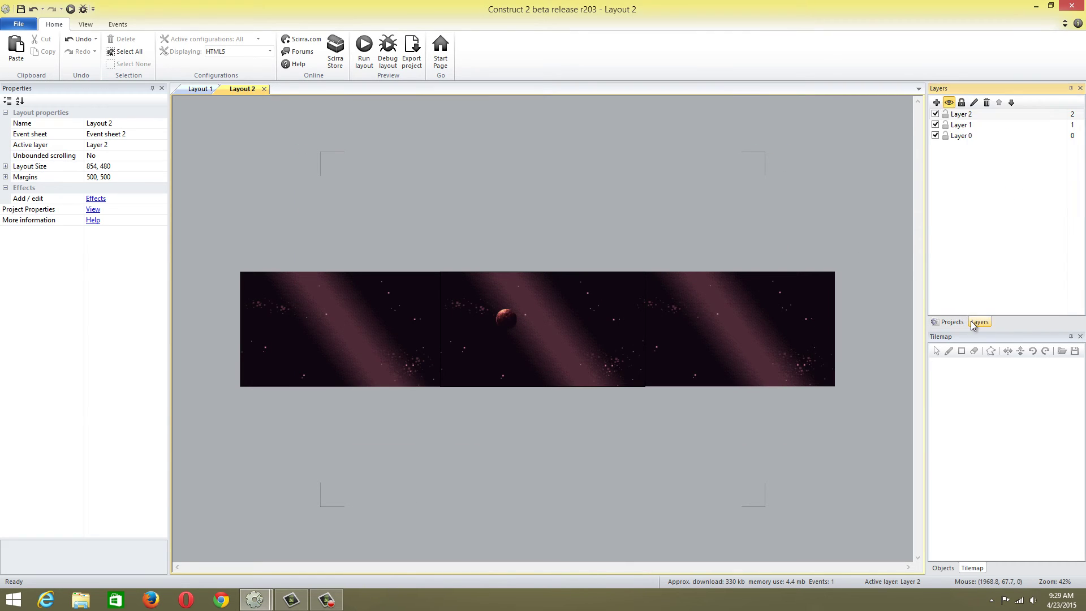
right_click(961, 169)
left_click(979, 179)
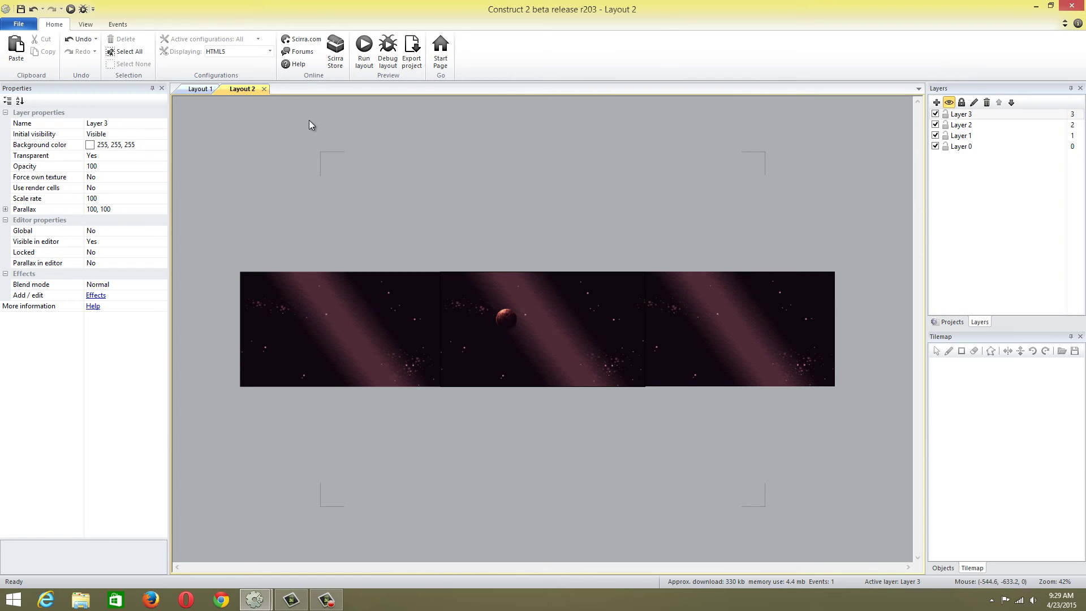
Insert a sprite on Layer 3 using the parallax-space-far-planets image and place it near the layout's lower edge at about 563, 407
left_click(421, 160)
right_click(426, 159)
left_click(463, 167)
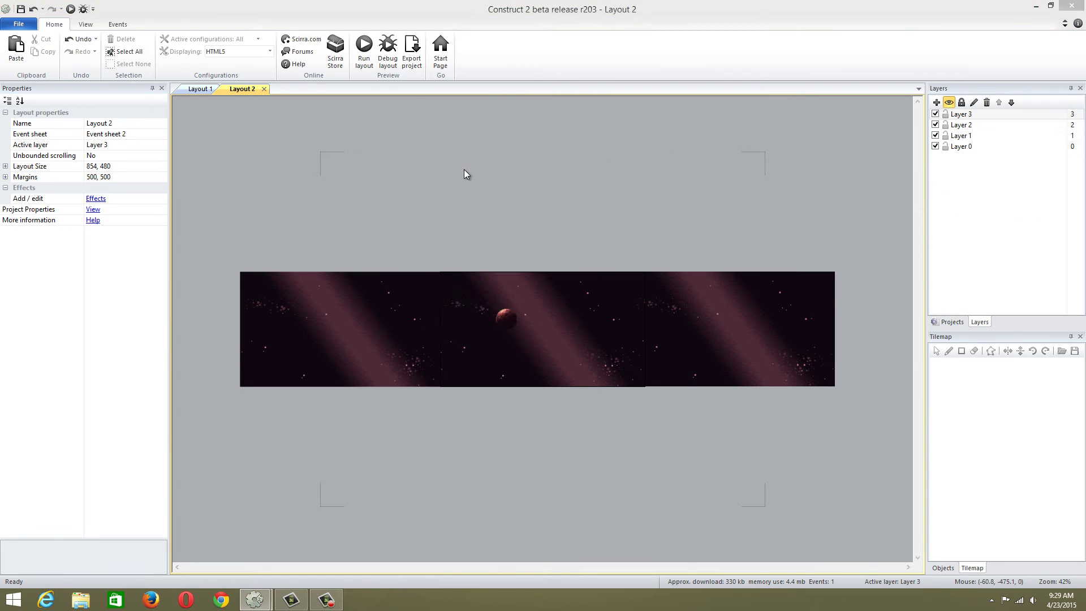
double_click(485, 272)
left_click(518, 215)
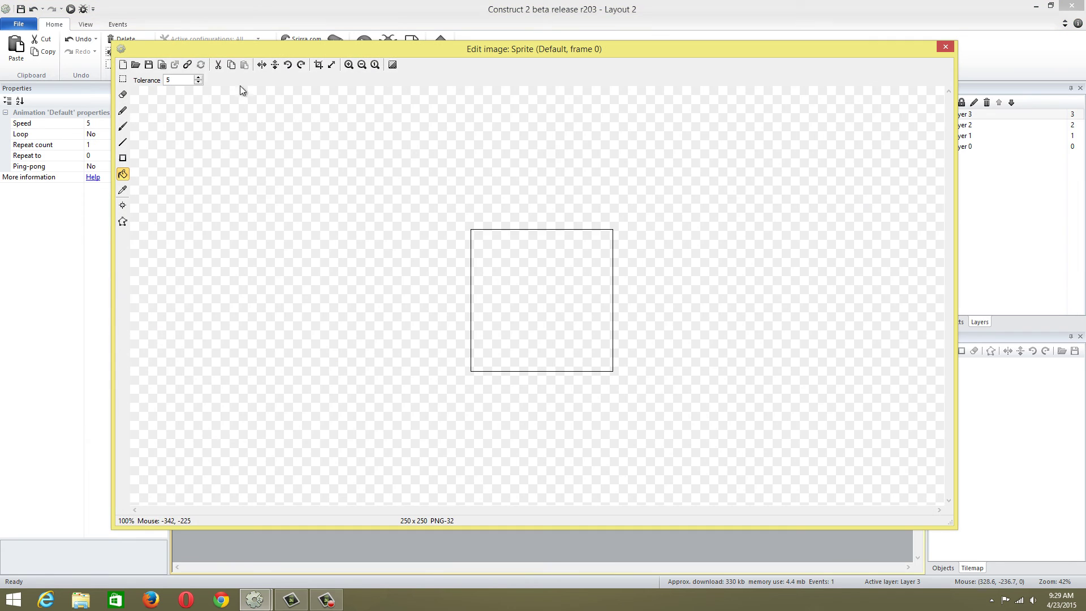
left_click(136, 65)
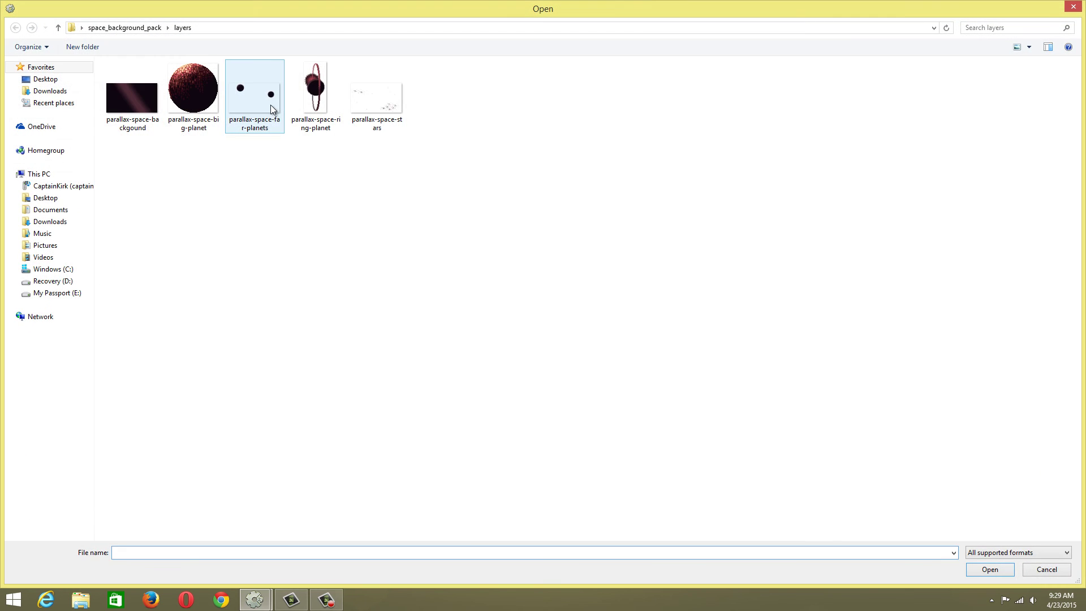
left_click(270, 104)
double_click(270, 104)
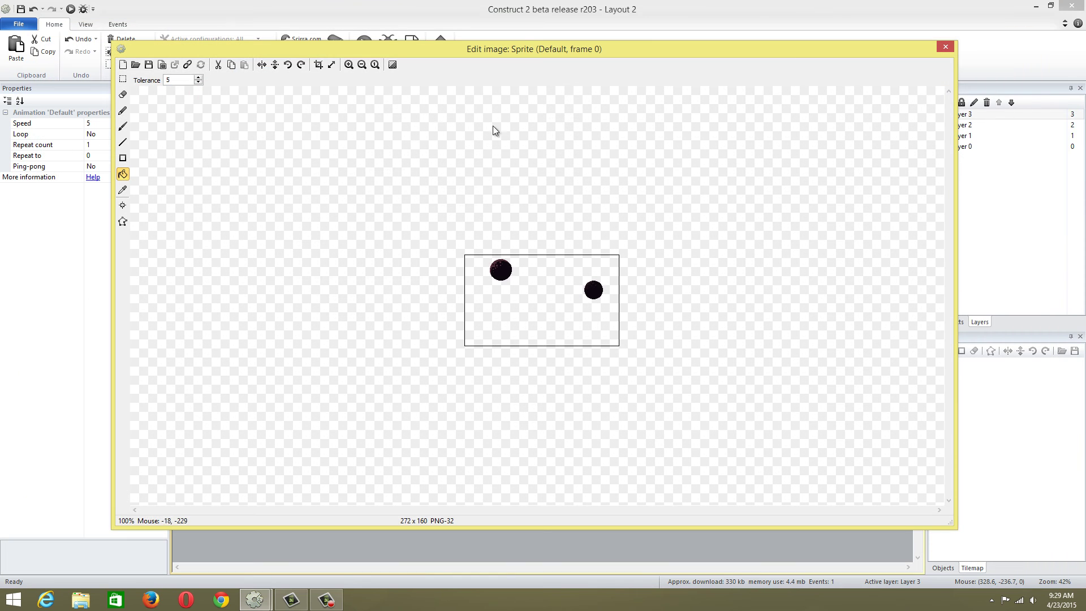
left_click(945, 47)
left_click_drag(513, 213, 568, 366)
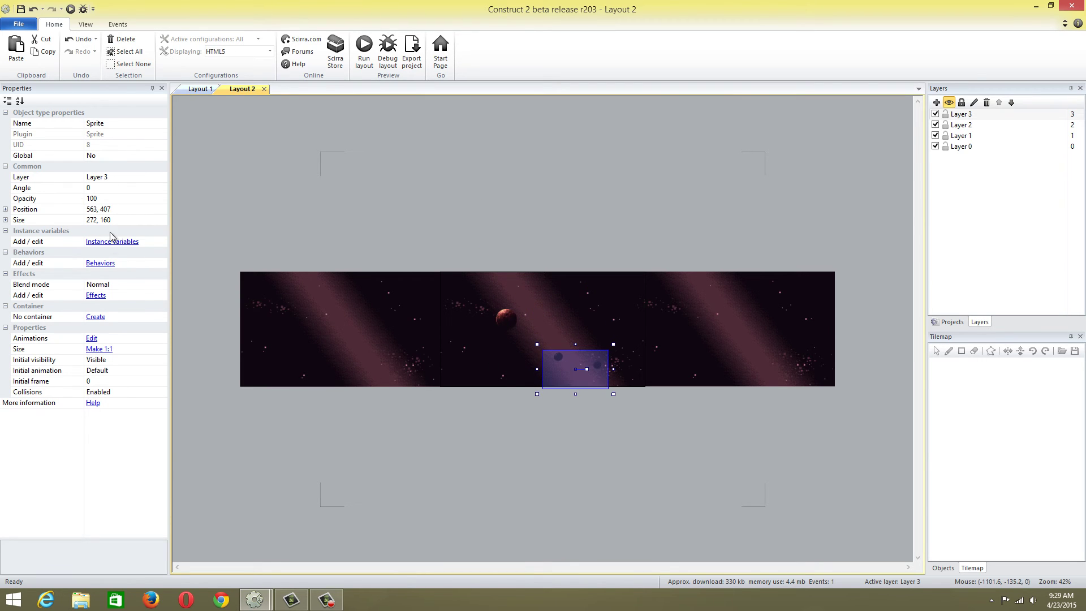
Add the Wrap and Bullet behaviors to the far-planets sprite
left_click(101, 263)
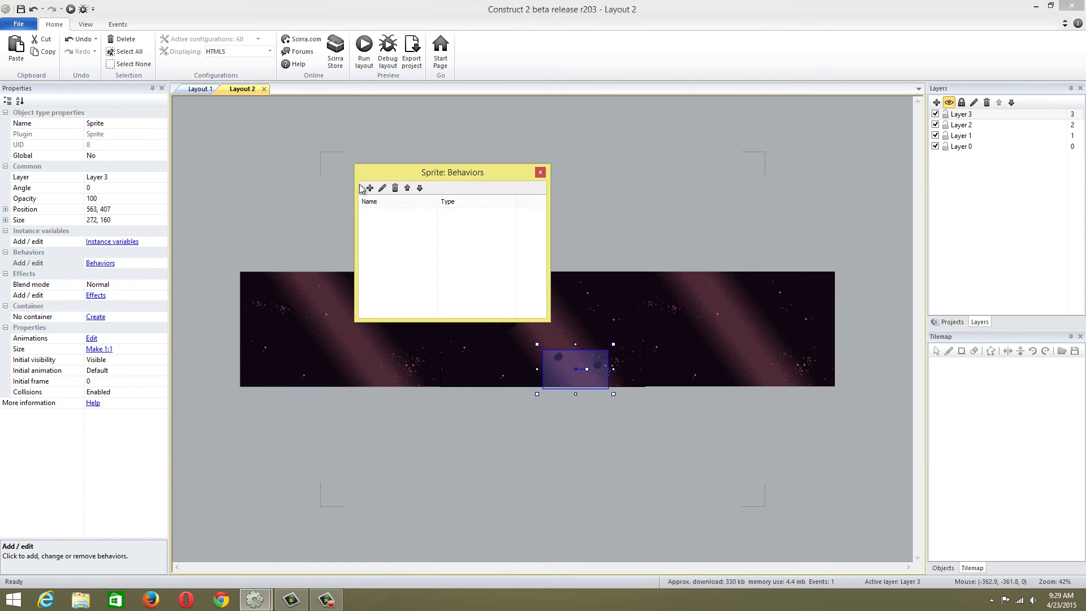
left_click(369, 188)
left_click_drag(573, 196, 580, 245)
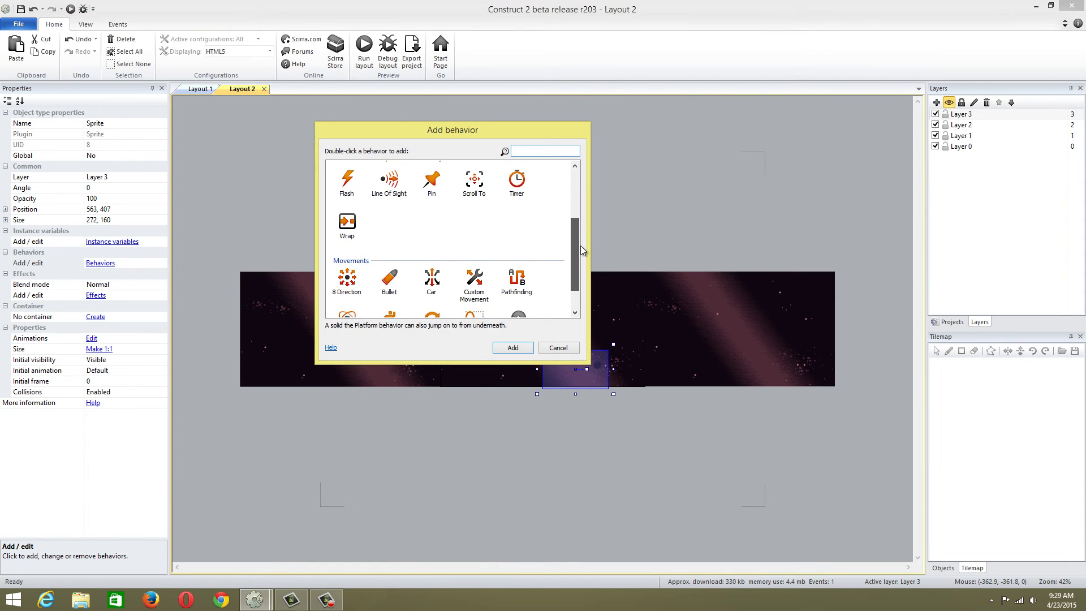
left_click(347, 219)
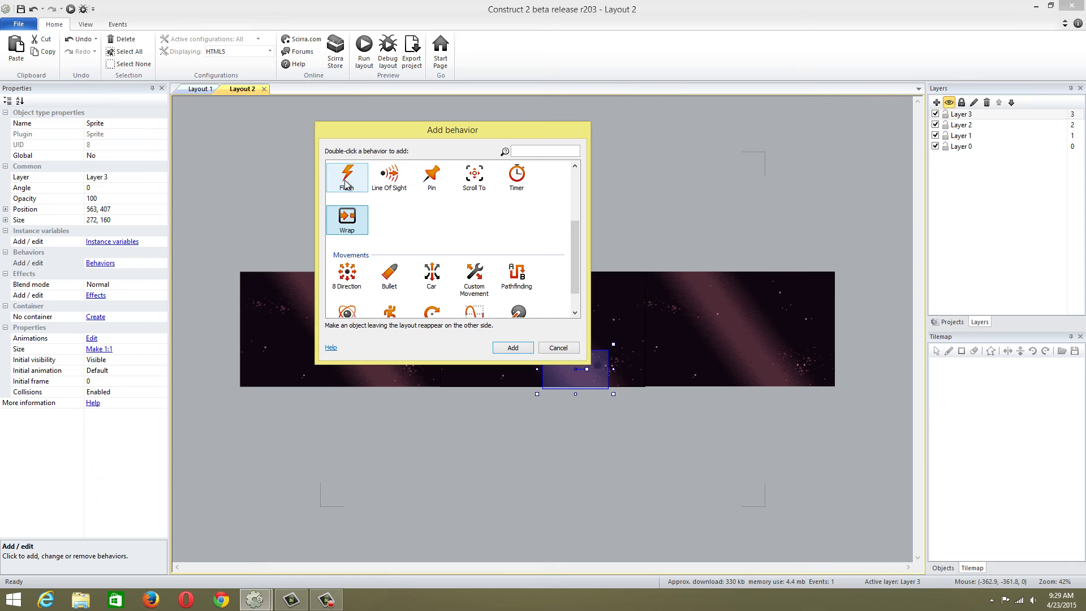
double_click(347, 218)
left_click(369, 187)
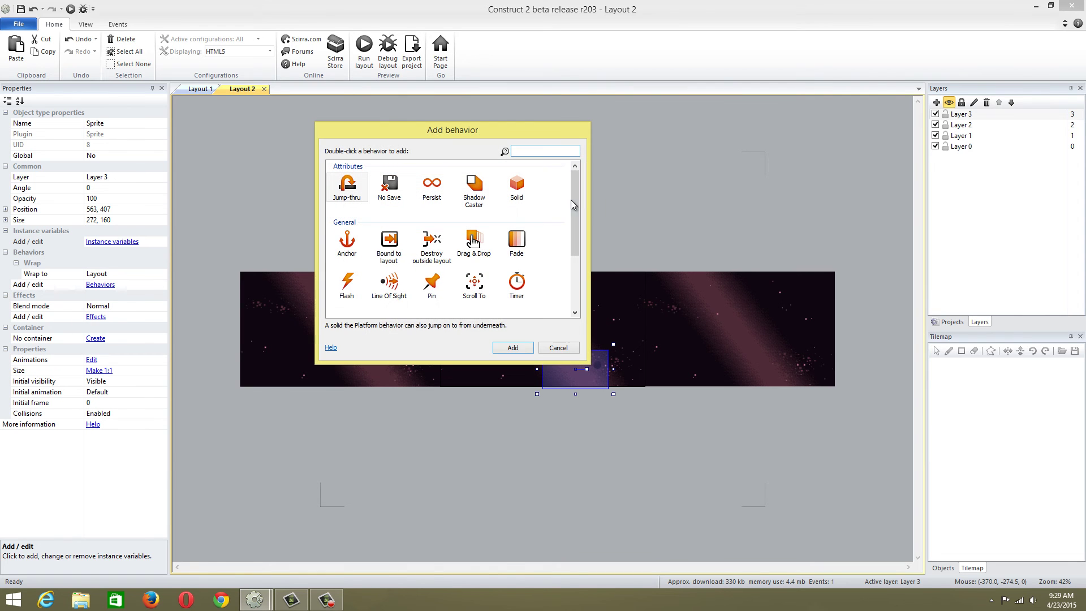
left_click_drag(573, 205, 579, 266)
double_click(385, 242)
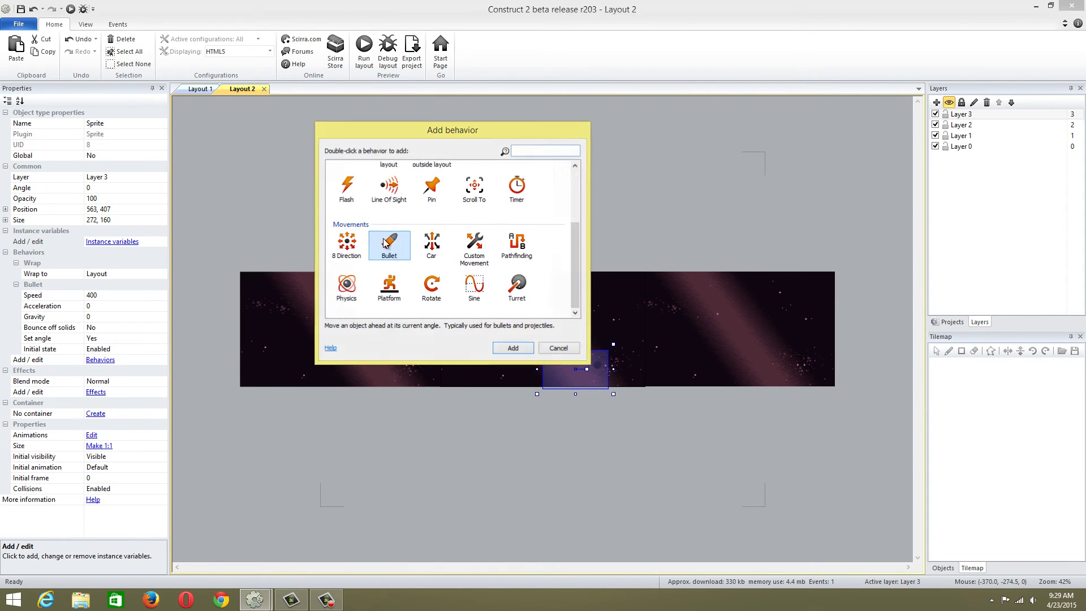
left_click(544, 174)
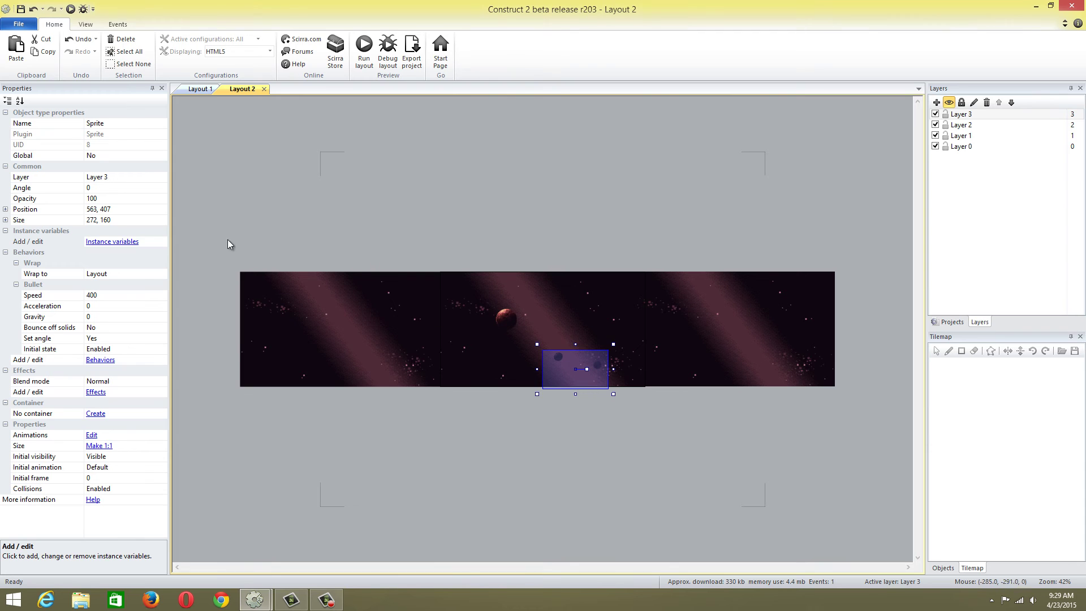
Set the Bullet speed of the far-planets sprite to 1
left_click(109, 295)
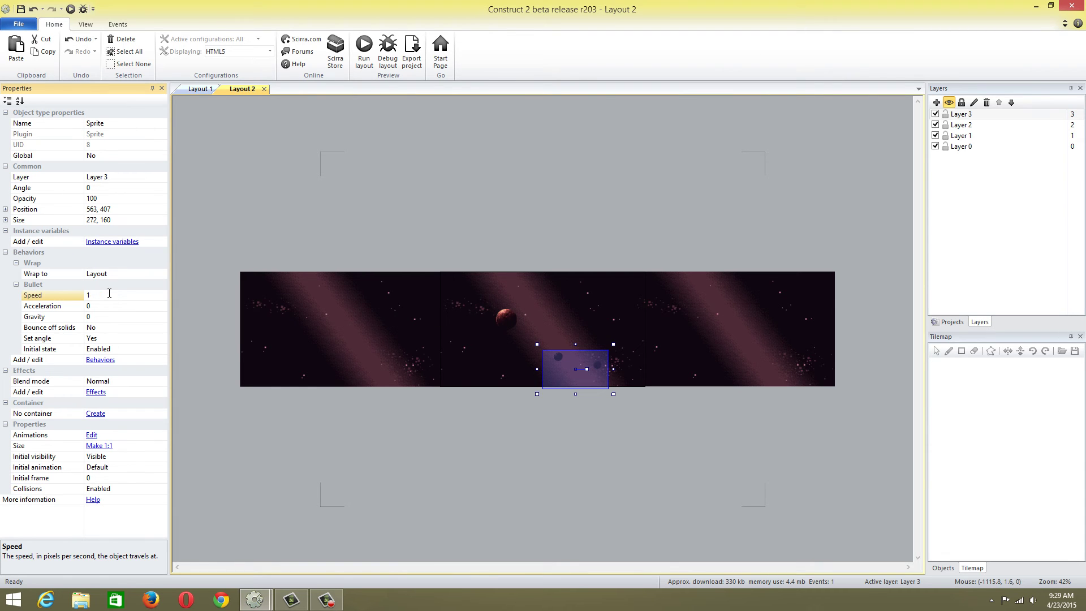
type("1")
left_click(509, 210)
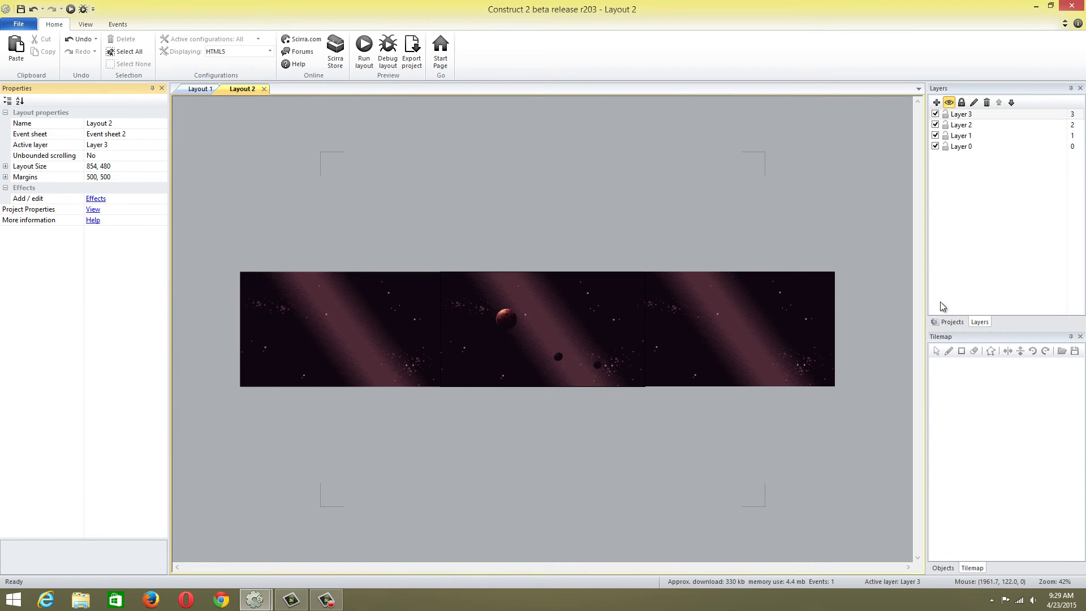
Add another new layer above Layer 3 in Layout 2
right_click(969, 286)
left_click(974, 282)
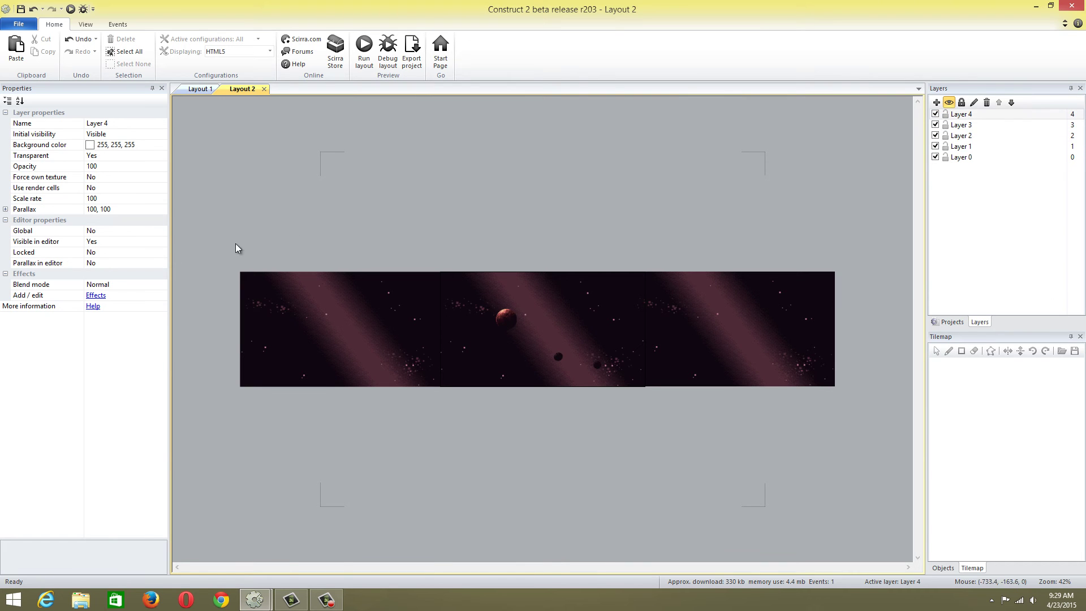
left_click(337, 177)
Insert a sprite on Layer 4 using the parallax-space-ring-planet image and place it near the layout's upper edge at about 577, 106
right_click(497, 192)
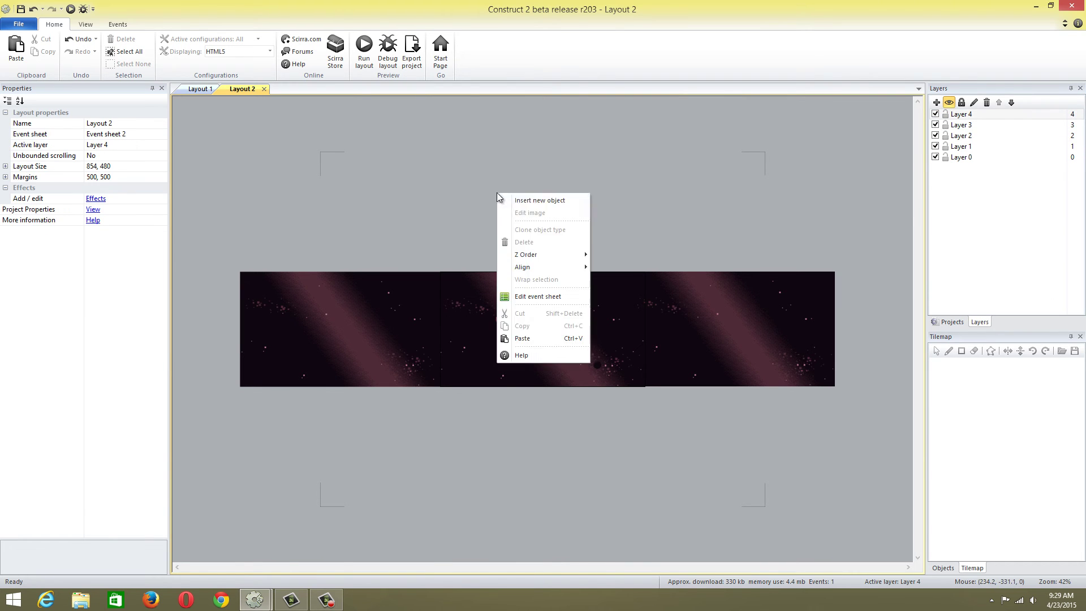
left_click(508, 202)
double_click(485, 277)
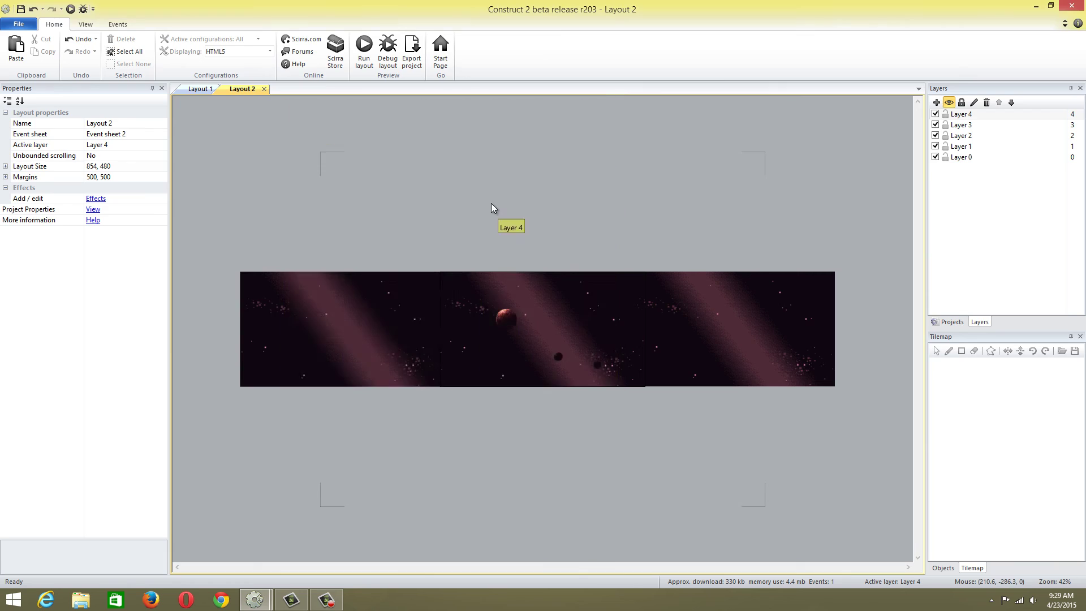
left_click(491, 203)
left_click(136, 66)
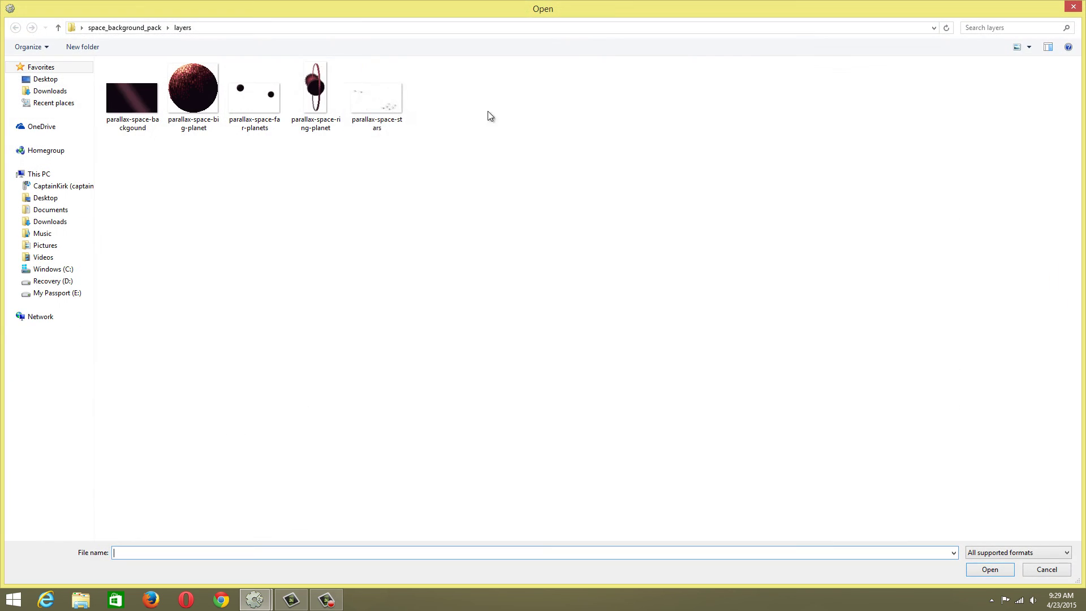
double_click(316, 93)
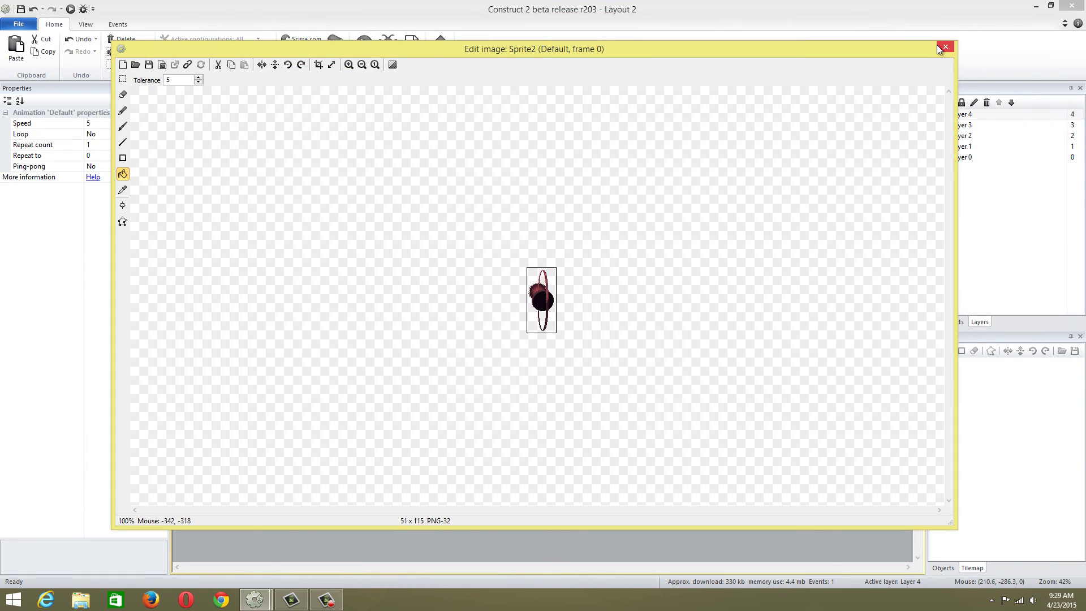
left_click(945, 47)
left_click_drag(494, 212, 581, 308)
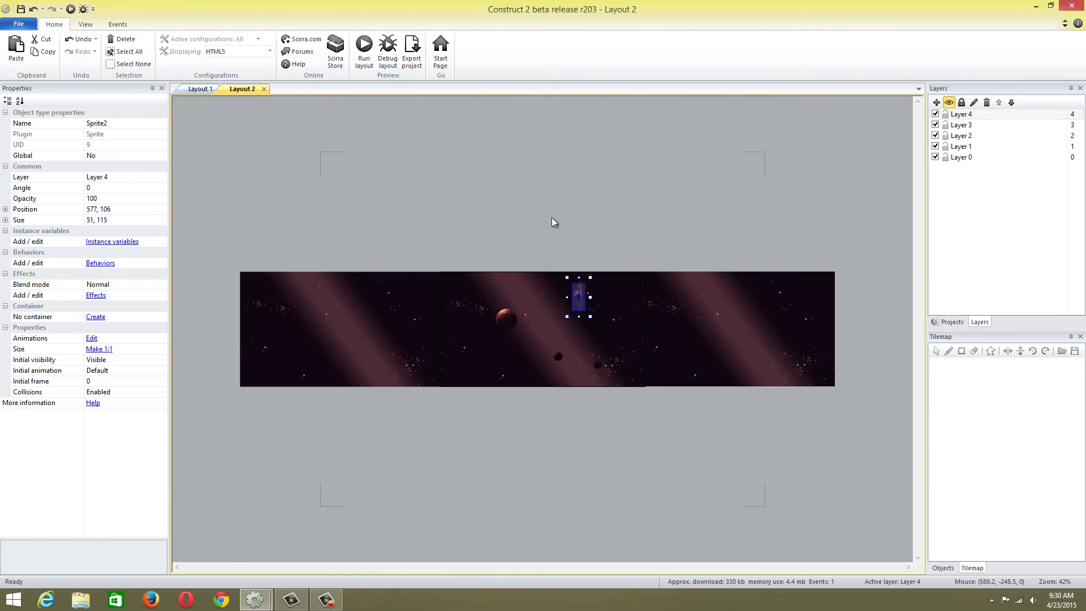
Add the Wrap and Bullet behaviors to the ringed-planet sprite
left_click(94, 286)
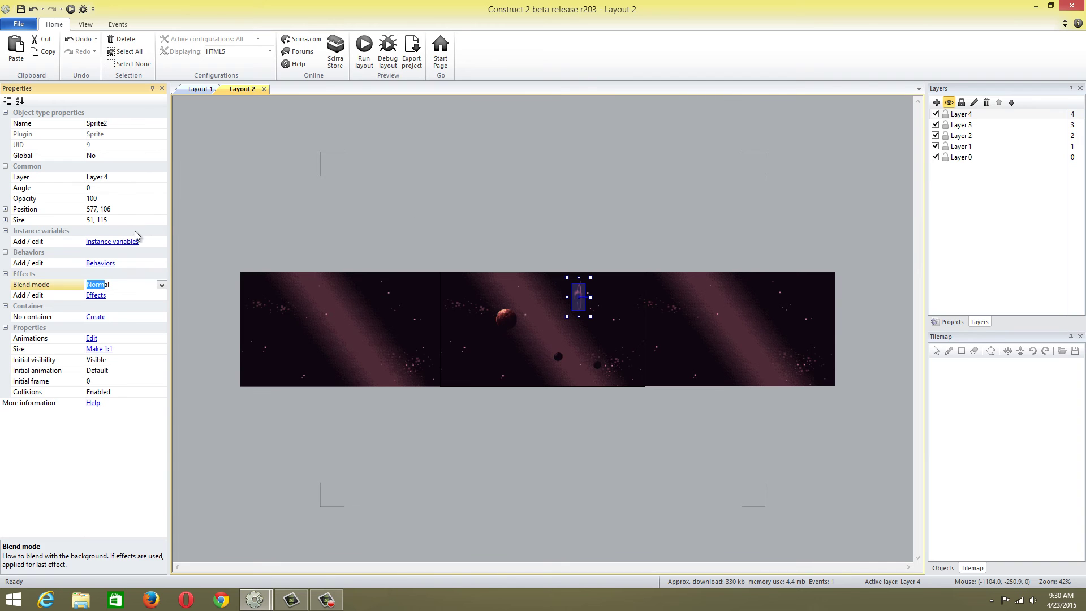
left_click(111, 264)
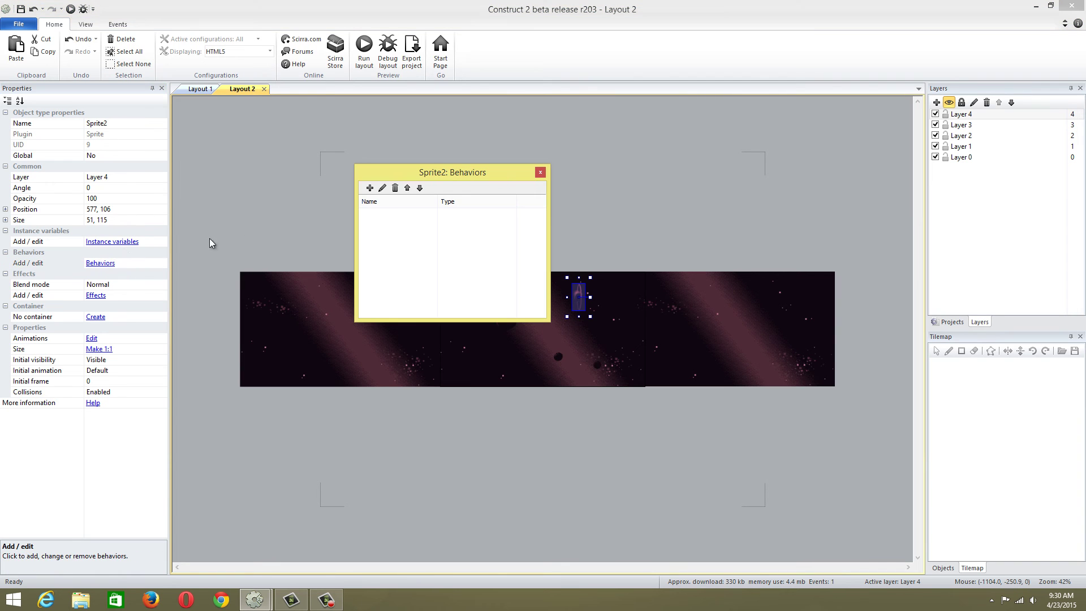
left_click(362, 188)
scroll(569, 183, "down", 3)
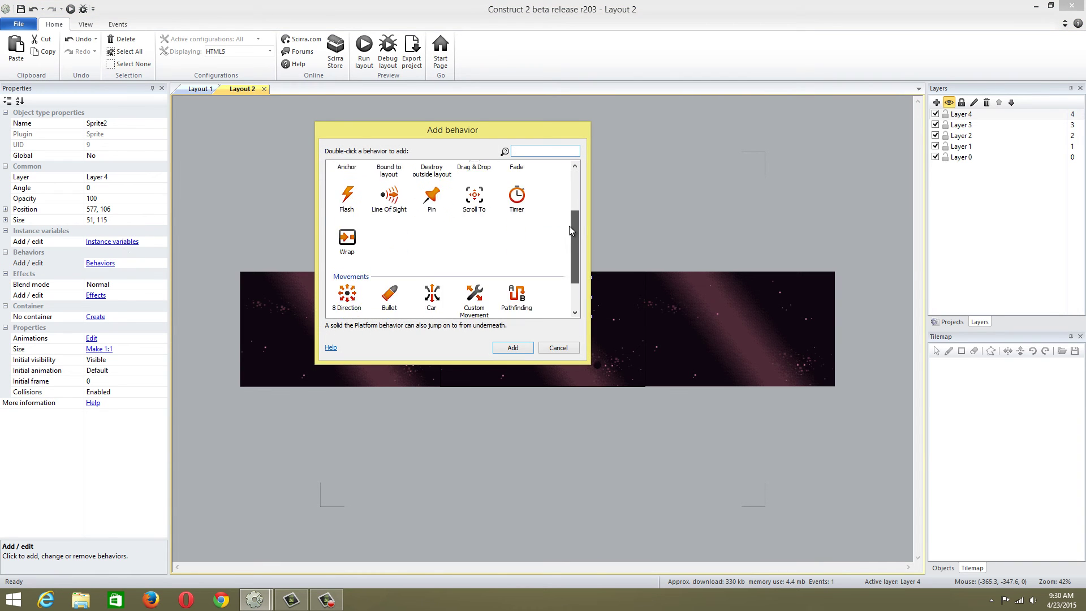
double_click(347, 188)
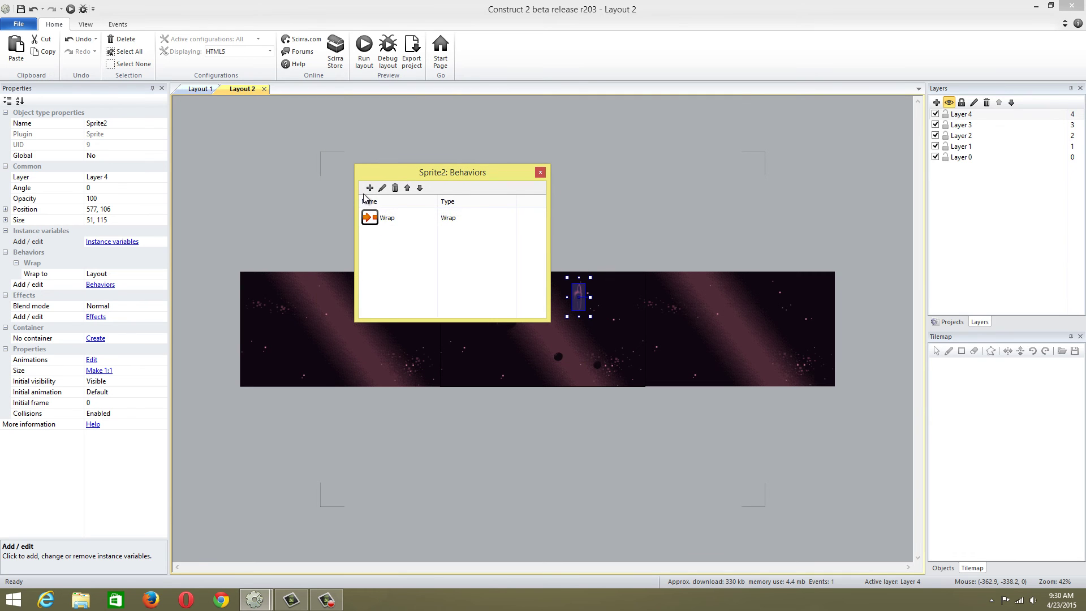
left_click(370, 187)
scroll(573, 227, "down", 1)
scroll(574, 226, "down", 3)
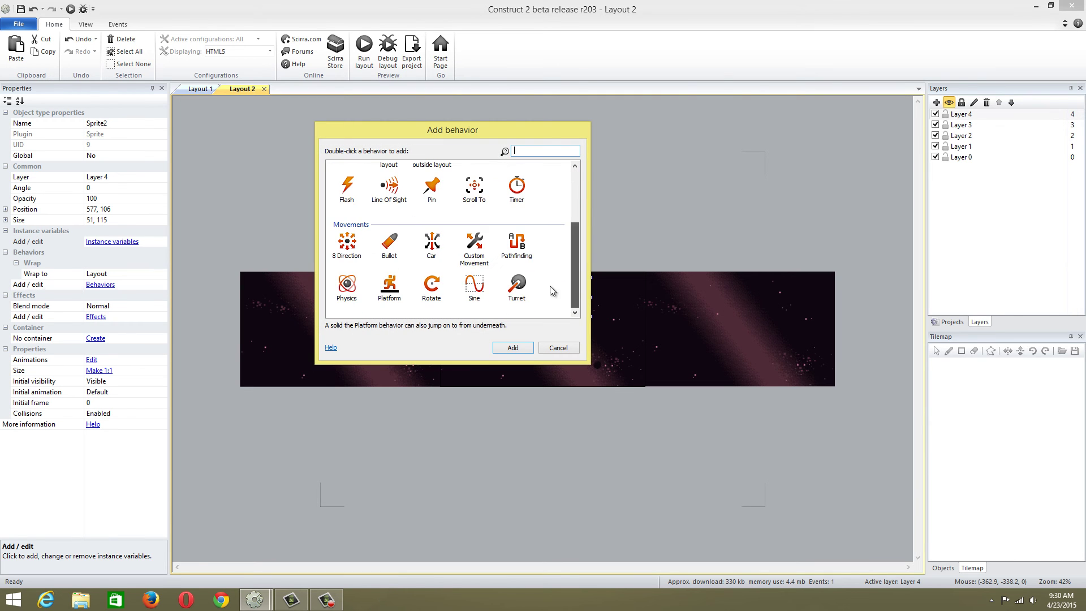
double_click(390, 243)
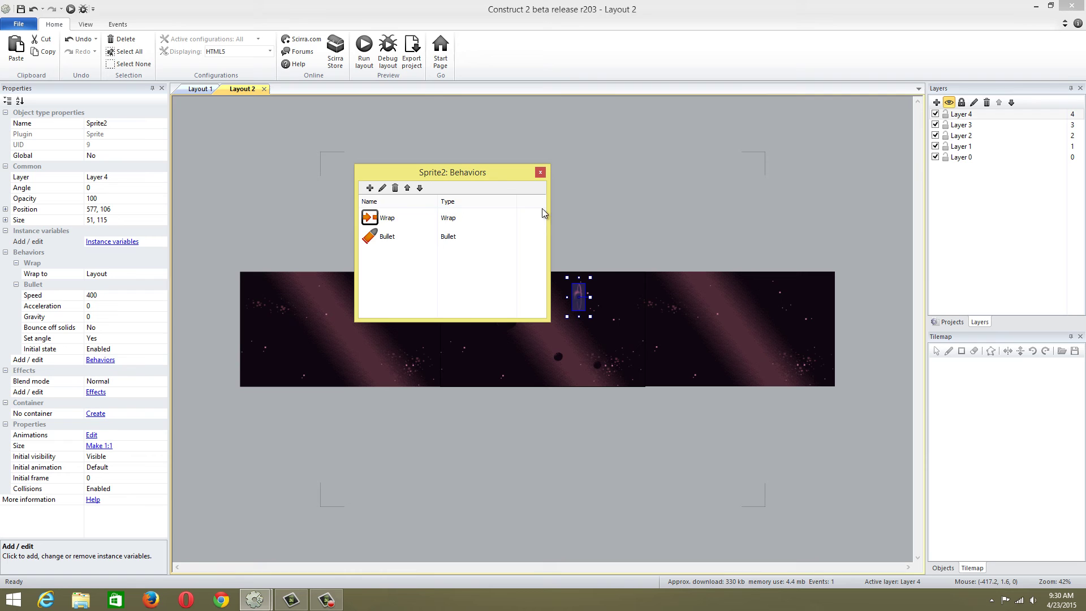
left_click(541, 172)
Set the Bullet speed of the ringed-planet sprite to 600
left_click(151, 294)
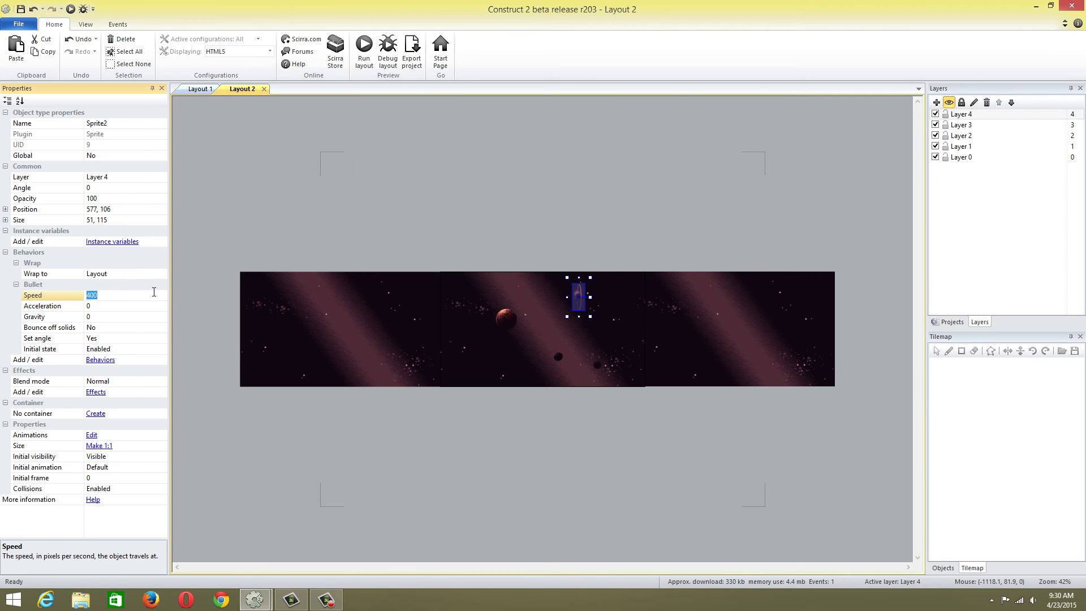
type("600")
left_click(328, 218)
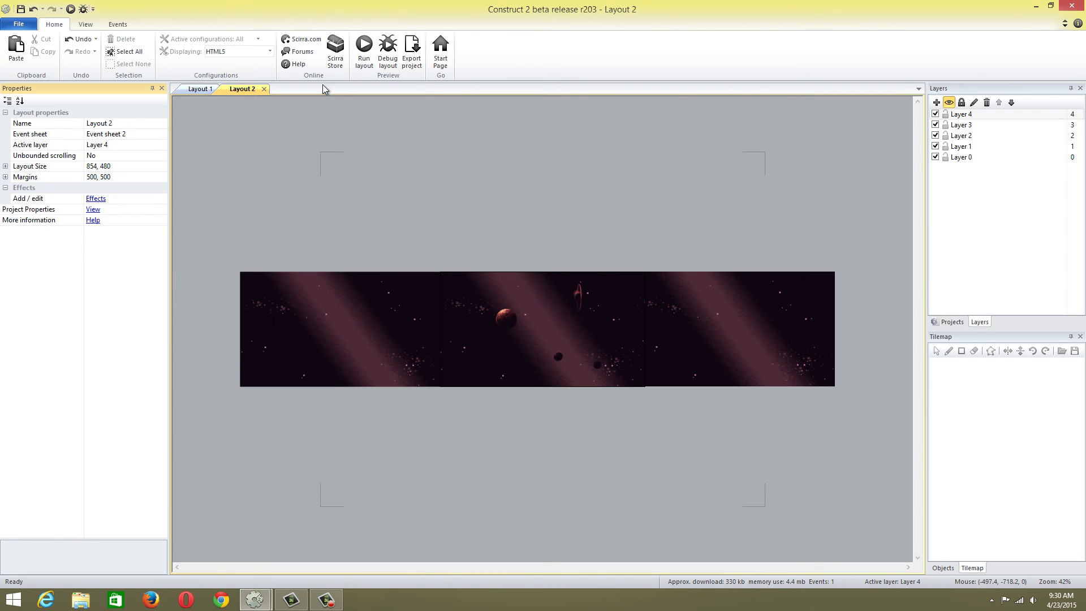
Run a preview of Layout 2 to check how the far planets and ringed planet move, and close it
left_click(361, 51)
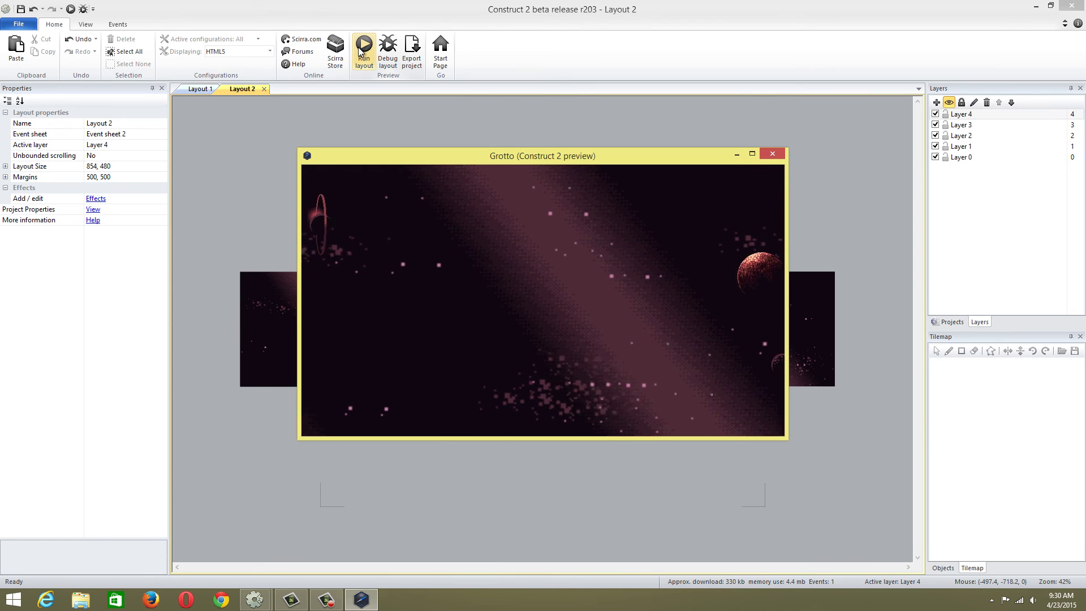
left_click(770, 157)
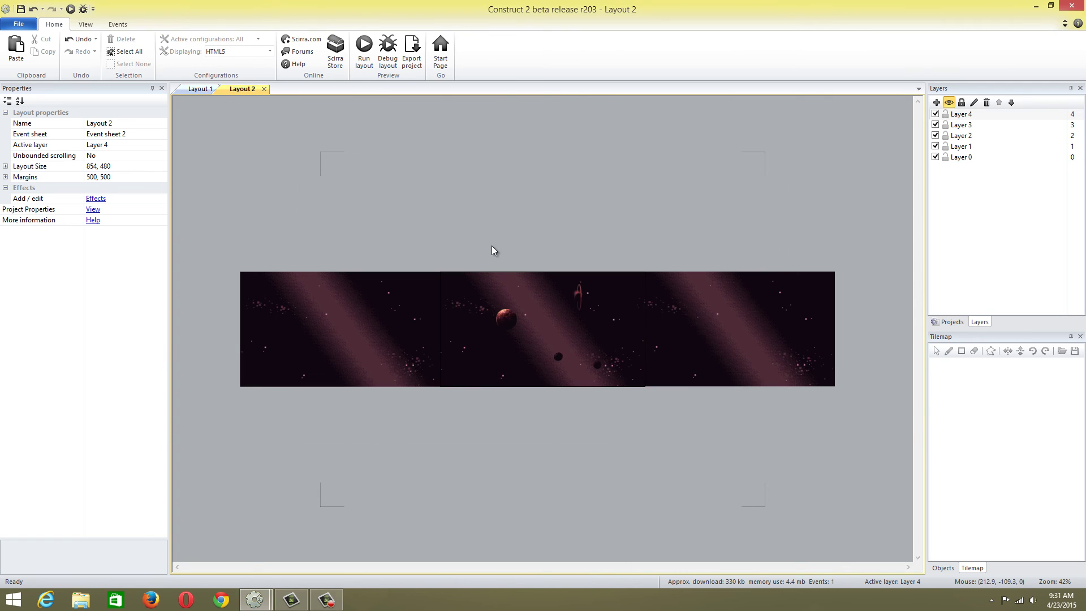
Insert a new sprite with a blank 250 x 250 image on Layer 4, placed above the red planet at about 240, 55
scroll(484, 260, "up", 3, "ctrl")
left_click(473, 271)
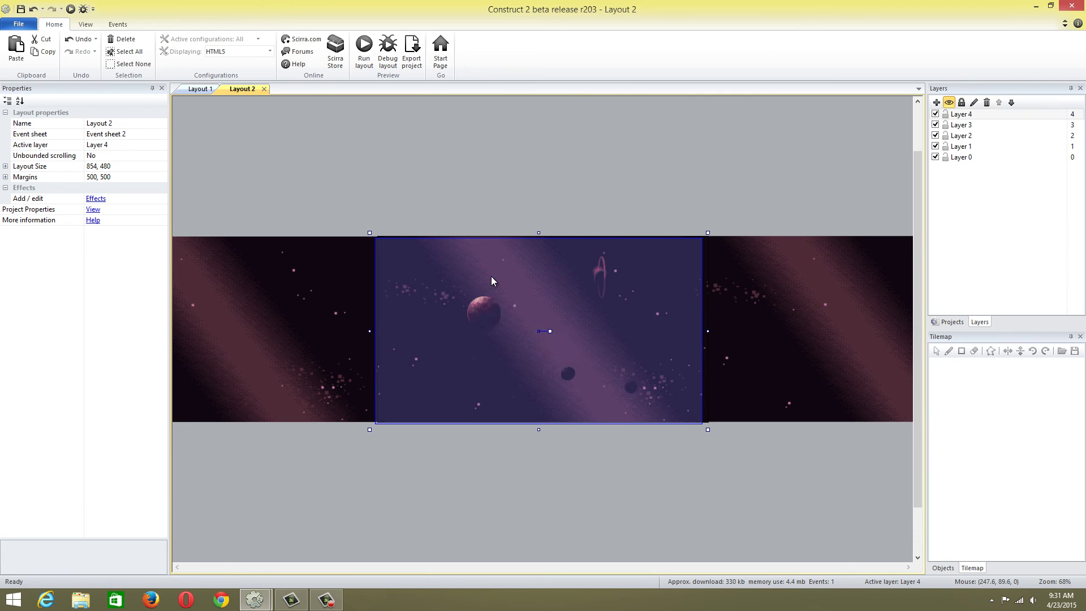
double_click(491, 277)
double_click(484, 273)
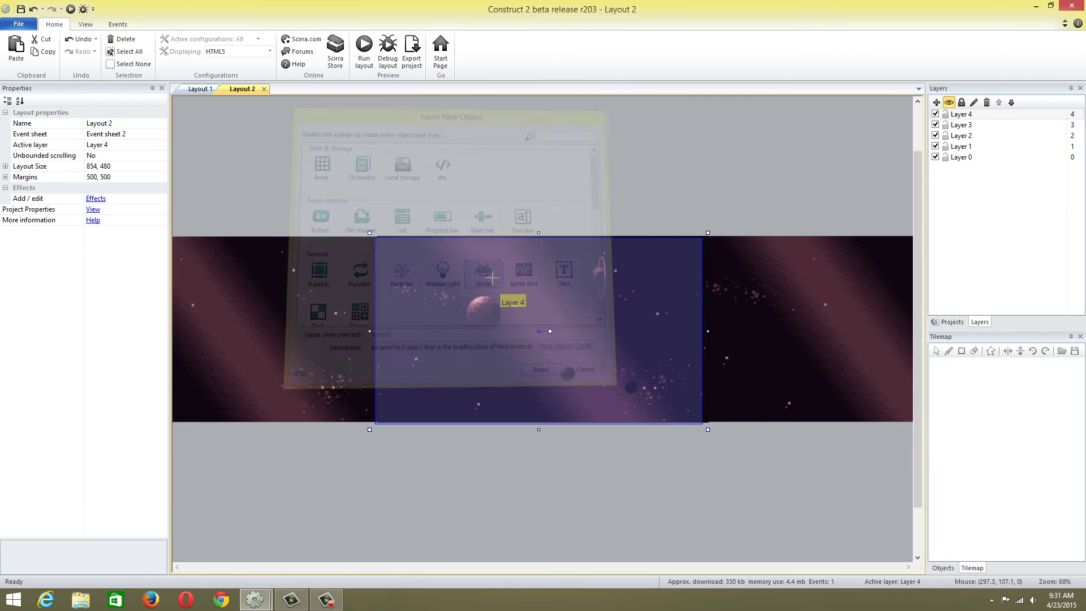
left_click(493, 278)
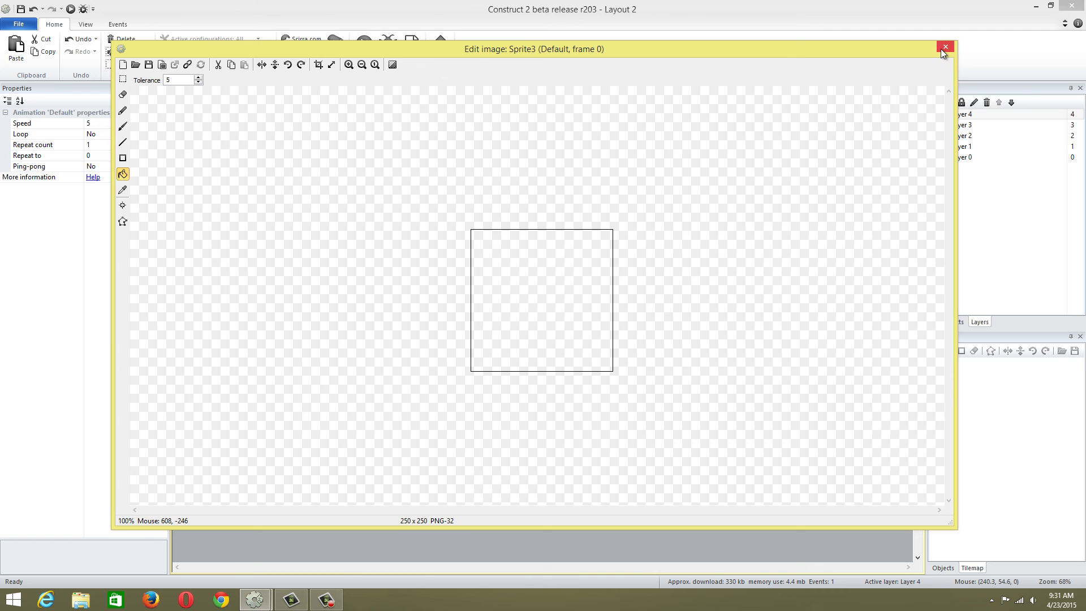
left_click(945, 47)
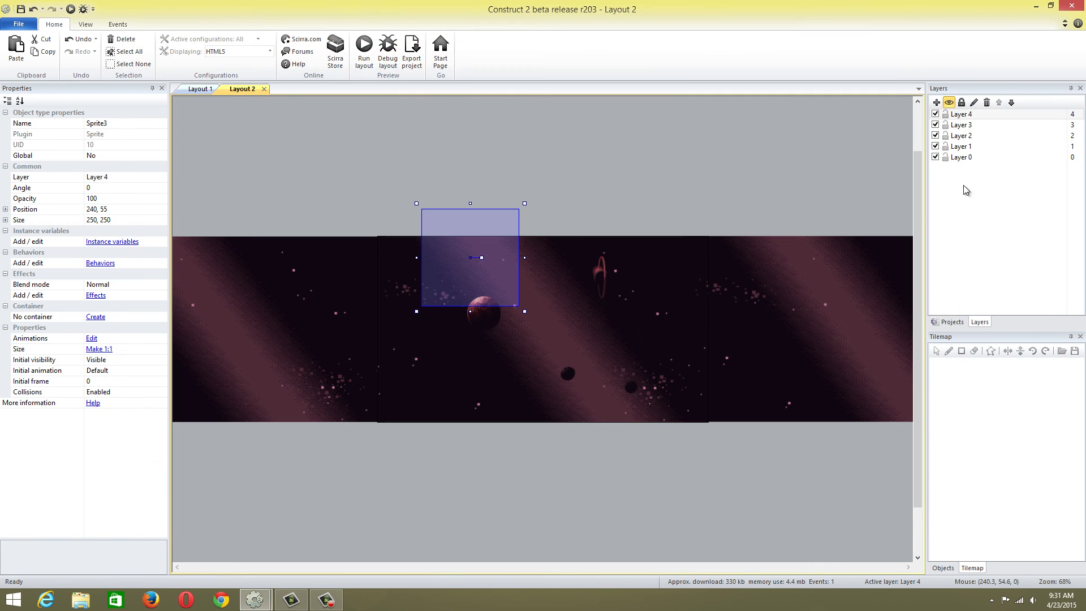
Add a new layer, Layer 5, above Layer 4 in Layout 2
right_click(964, 199)
left_click(984, 209)
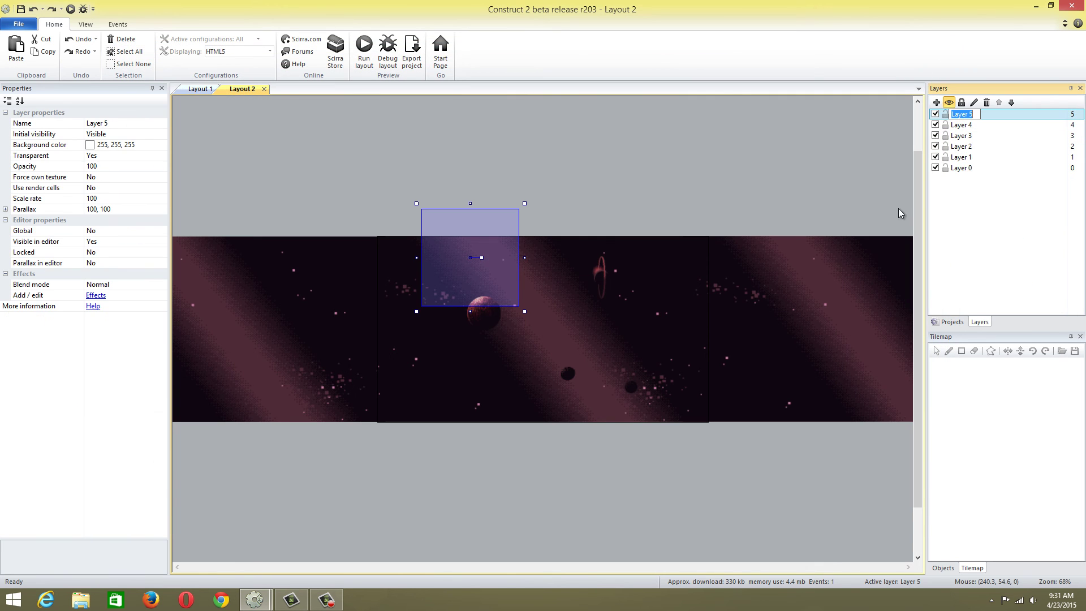
left_click(844, 143)
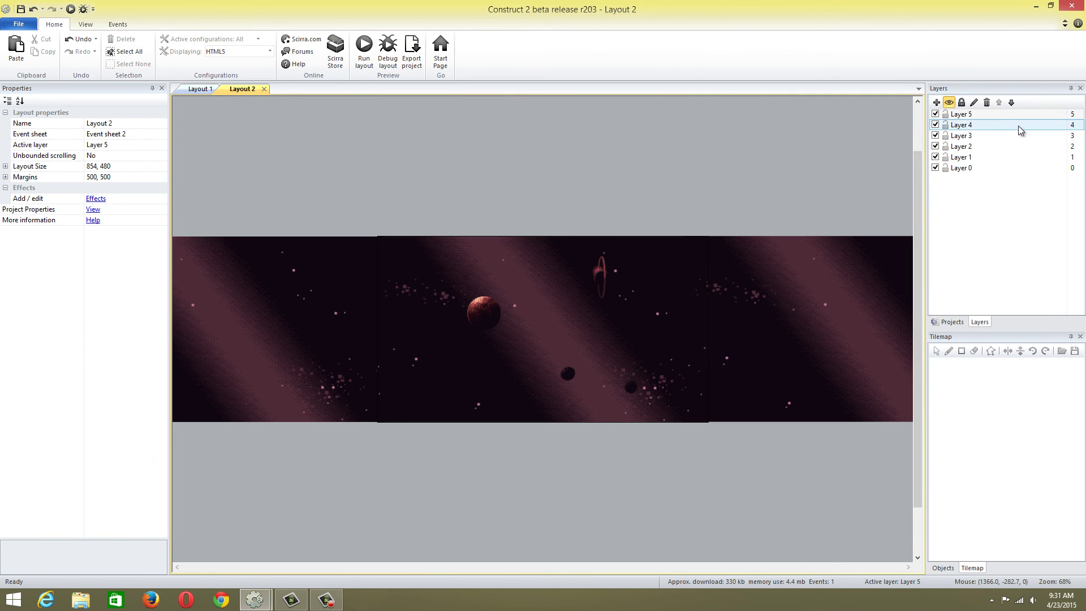
double_click(468, 155)
double_click(485, 274)
left_click(467, 165)
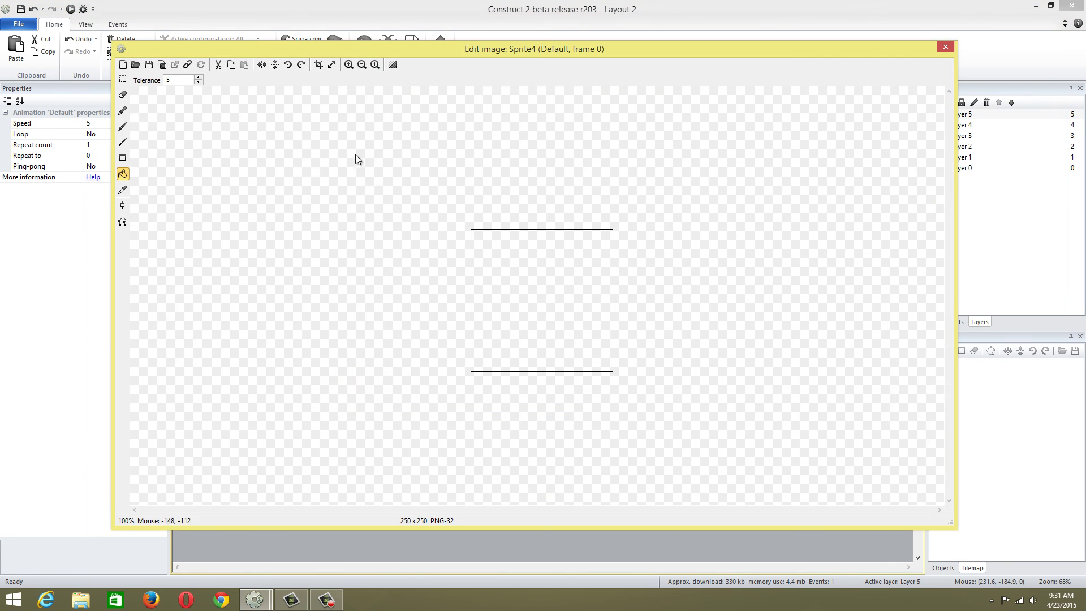
left_click(135, 66)
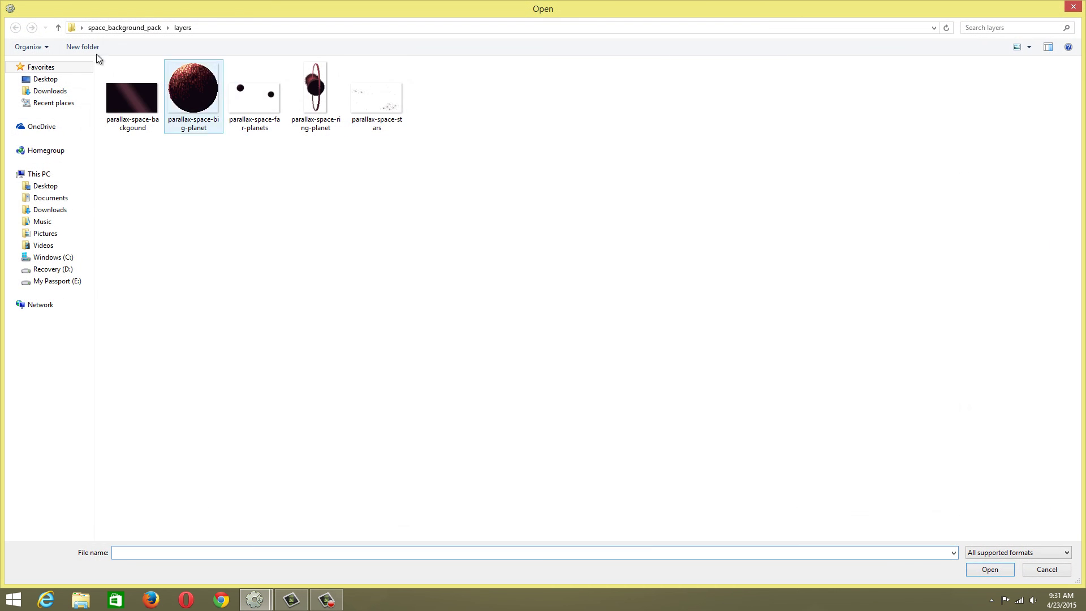
left_click(105, 30)
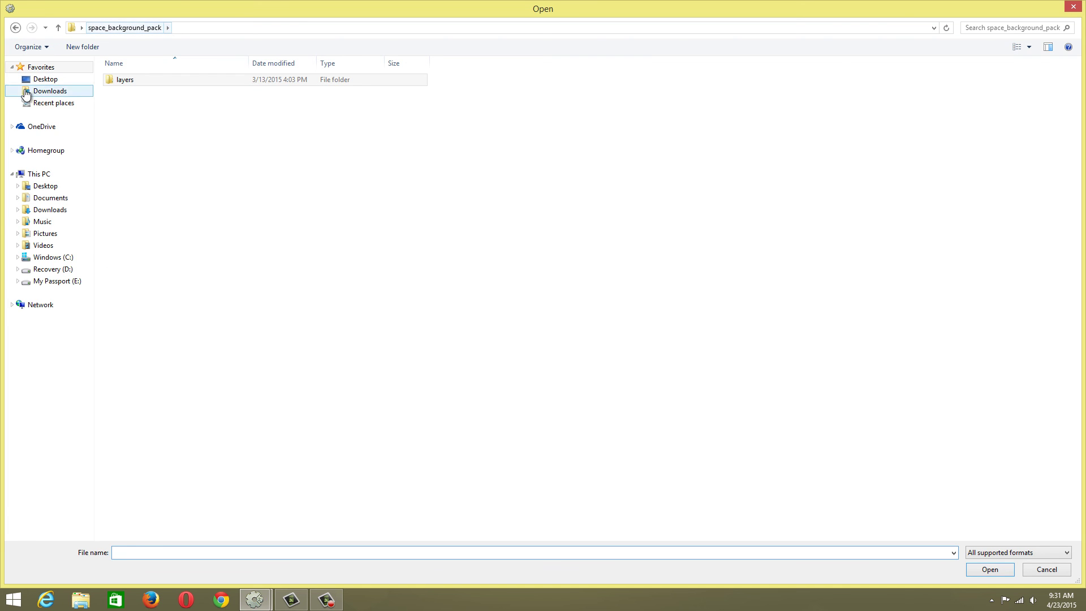
left_click(45, 79)
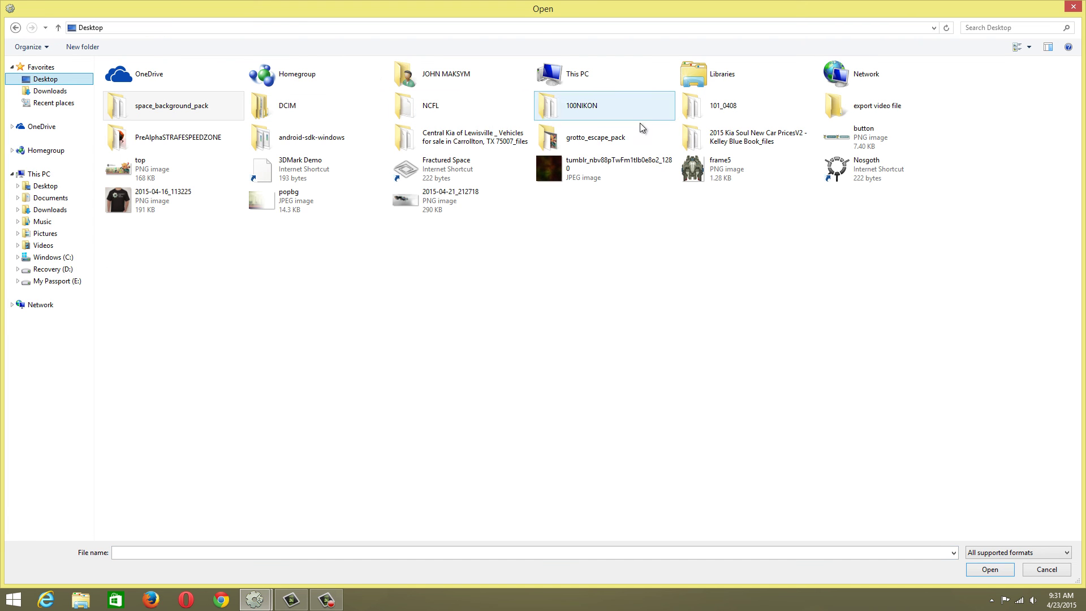
double_click(603, 138)
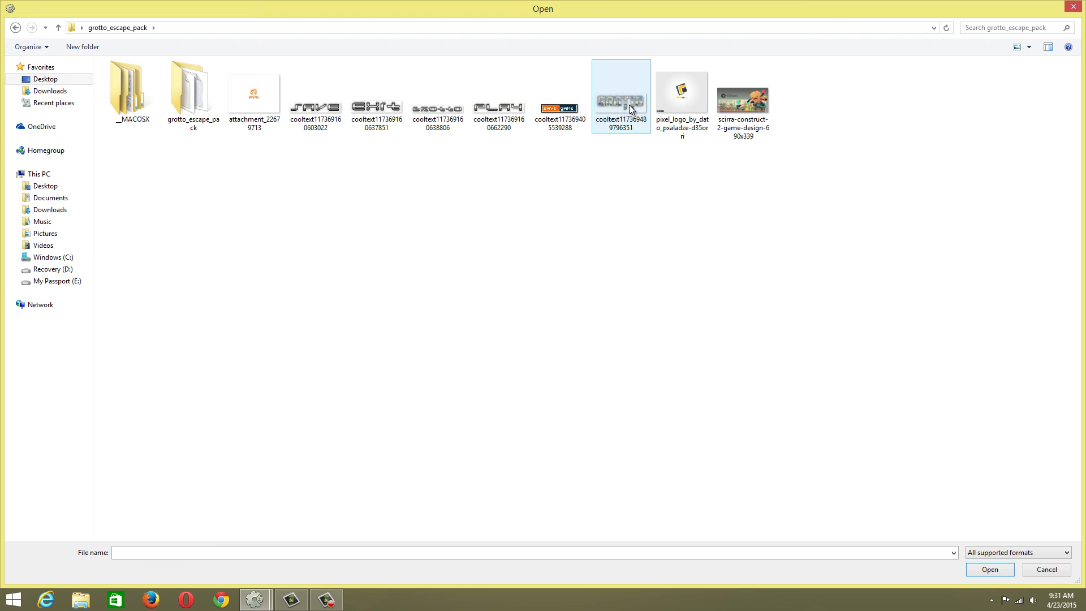
double_click(429, 122)
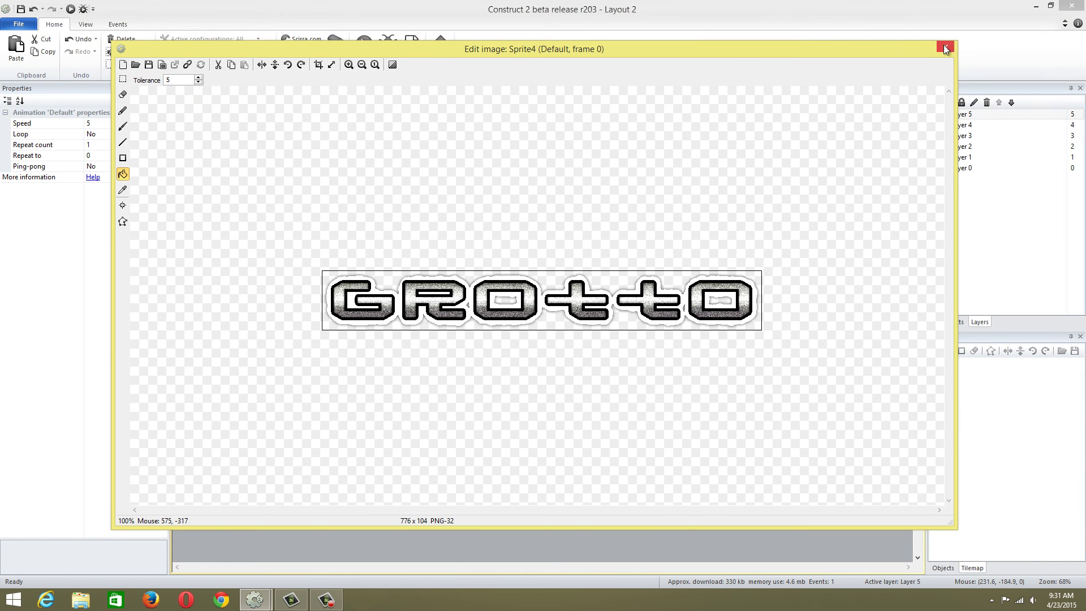
left_click(944, 48)
Move the Grotto title into the layout's upper-left corner and shrink it to about 529 x 73, at about 260, 41
left_click(460, 144)
left_click(463, 191)
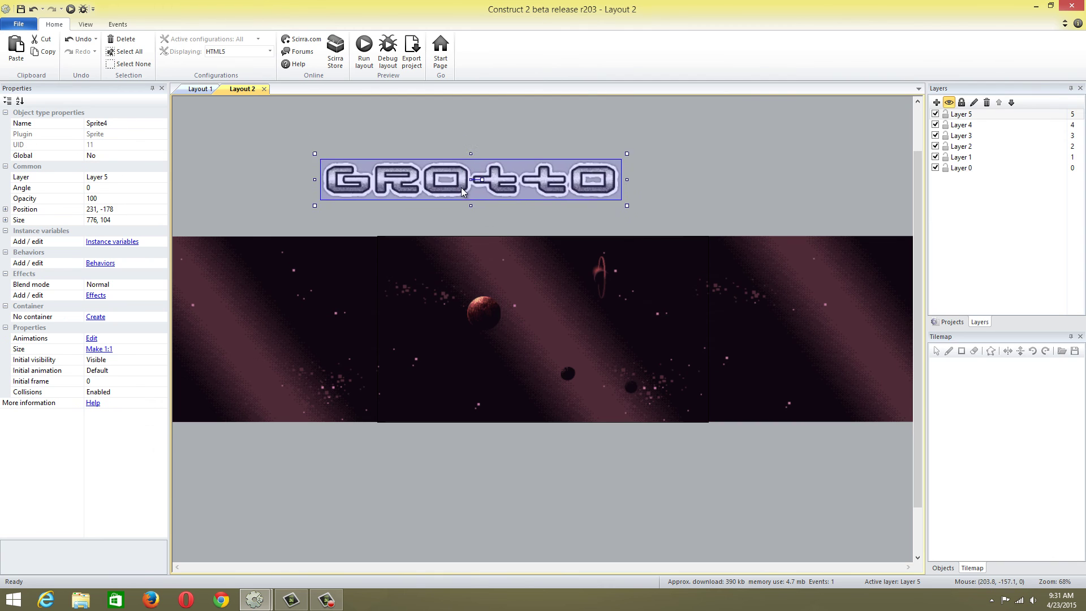
left_click_drag(463, 191, 514, 259)
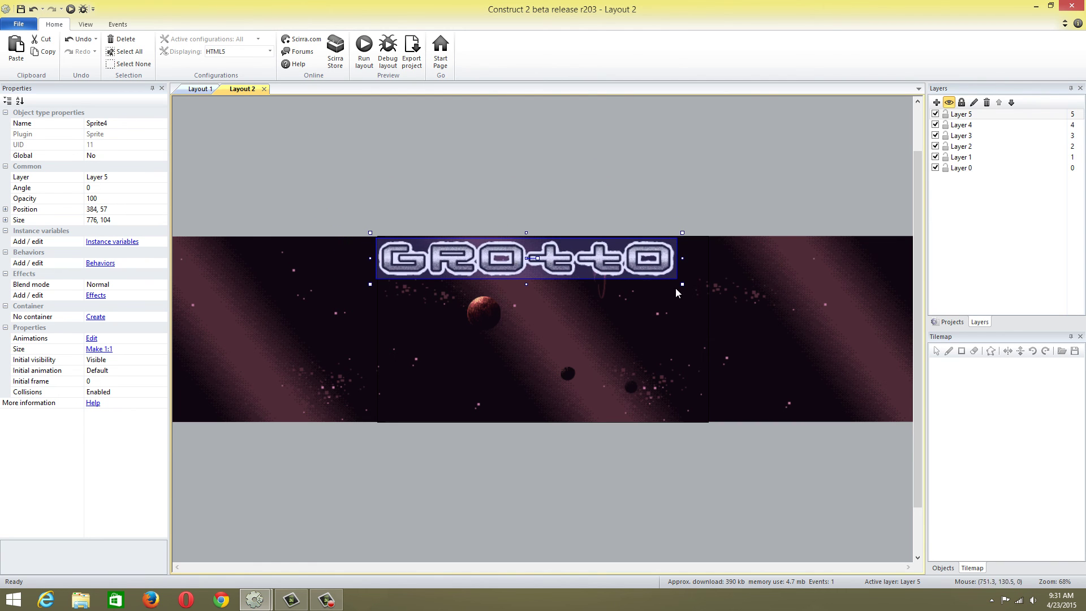
left_click_drag(683, 288, 587, 273)
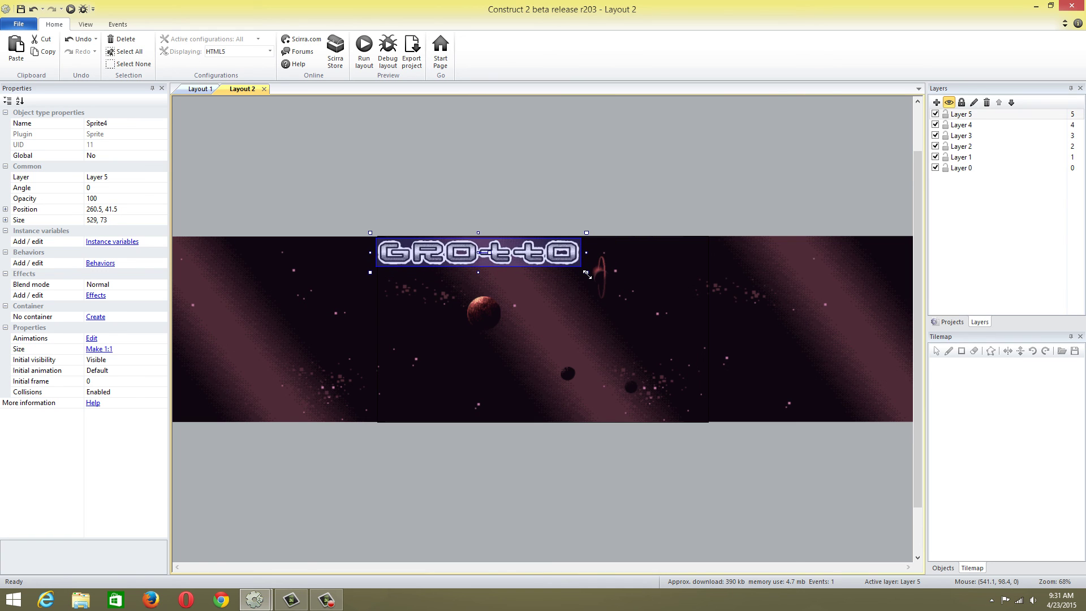
left_click(547, 167)
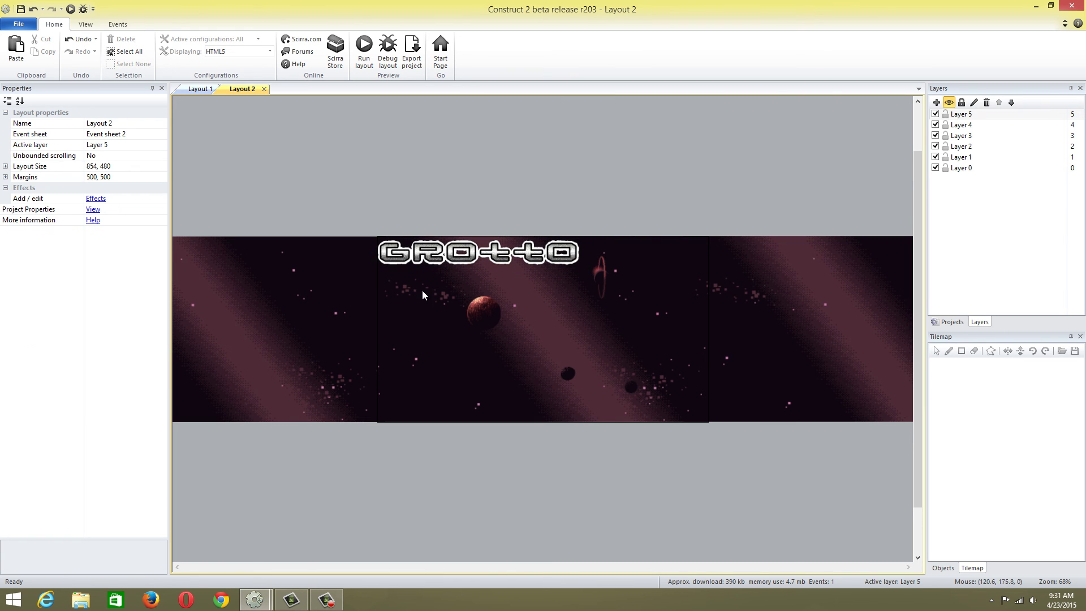
double_click(451, 177)
double_click(485, 275)
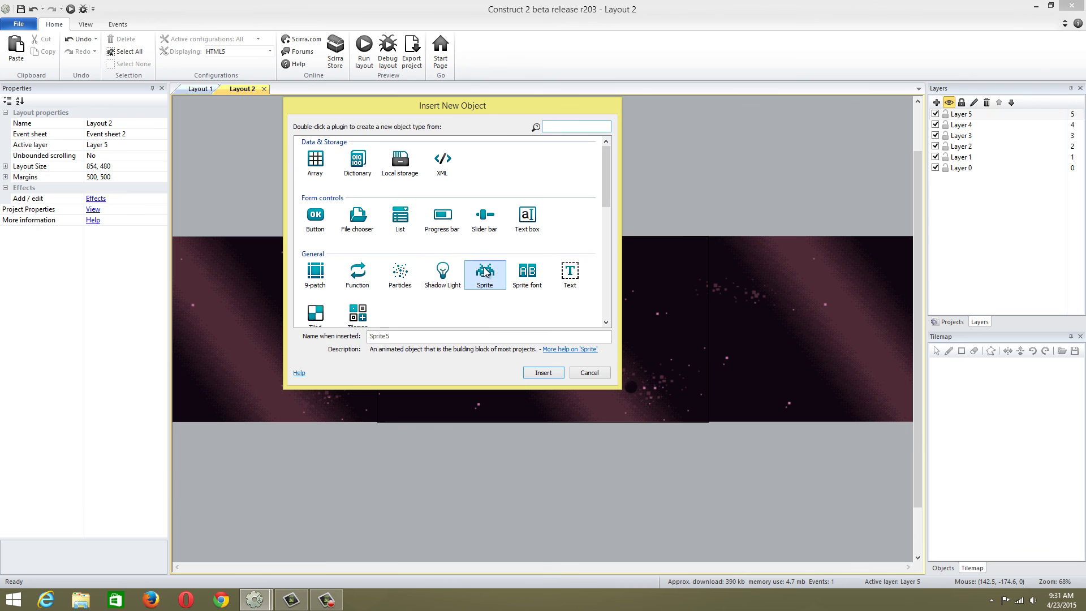
left_click(473, 161)
left_click(136, 62)
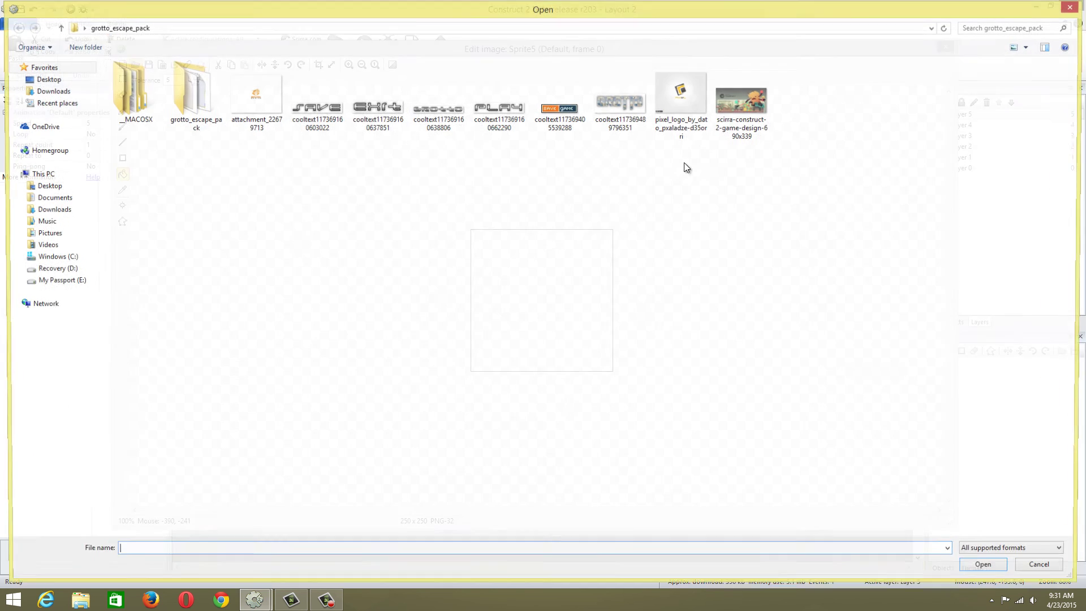
double_click(489, 113)
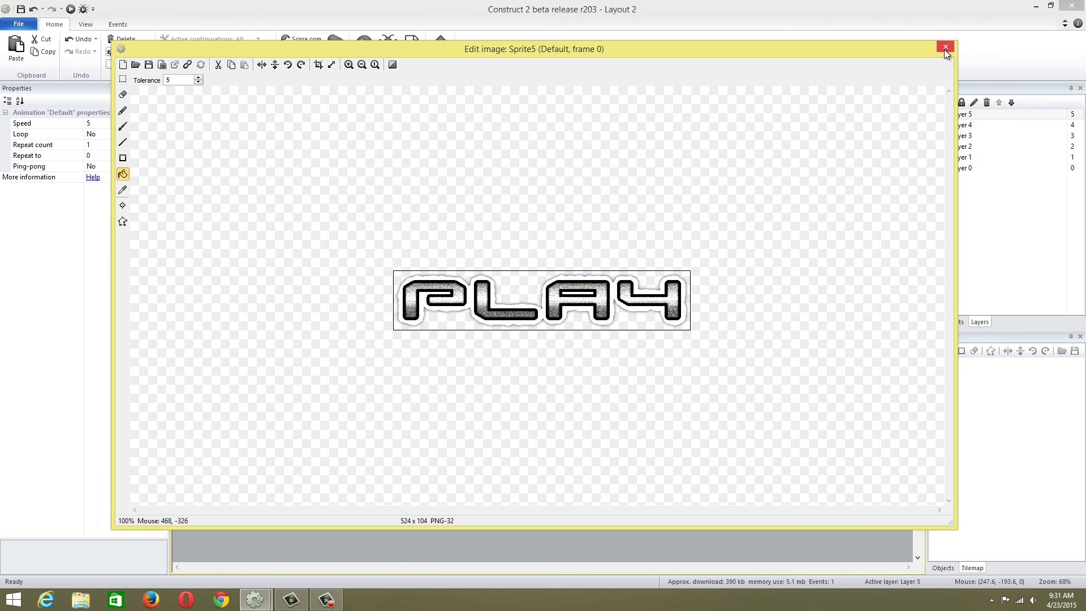
left_click(945, 48)
left_click_drag(477, 176, 482, 362)
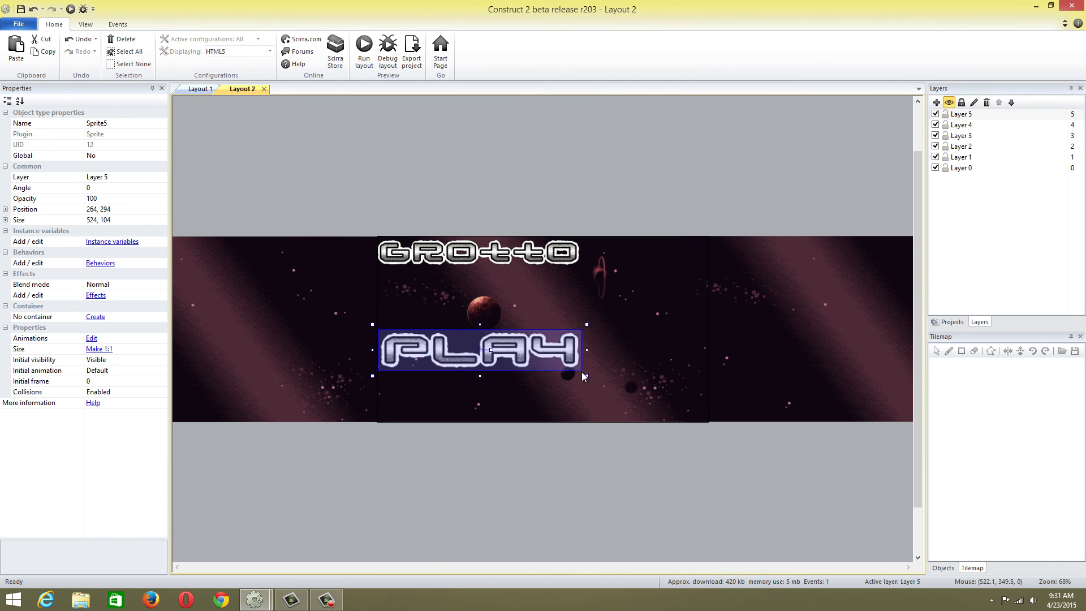
left_click_drag(587, 375, 493, 360)
double_click(500, 165)
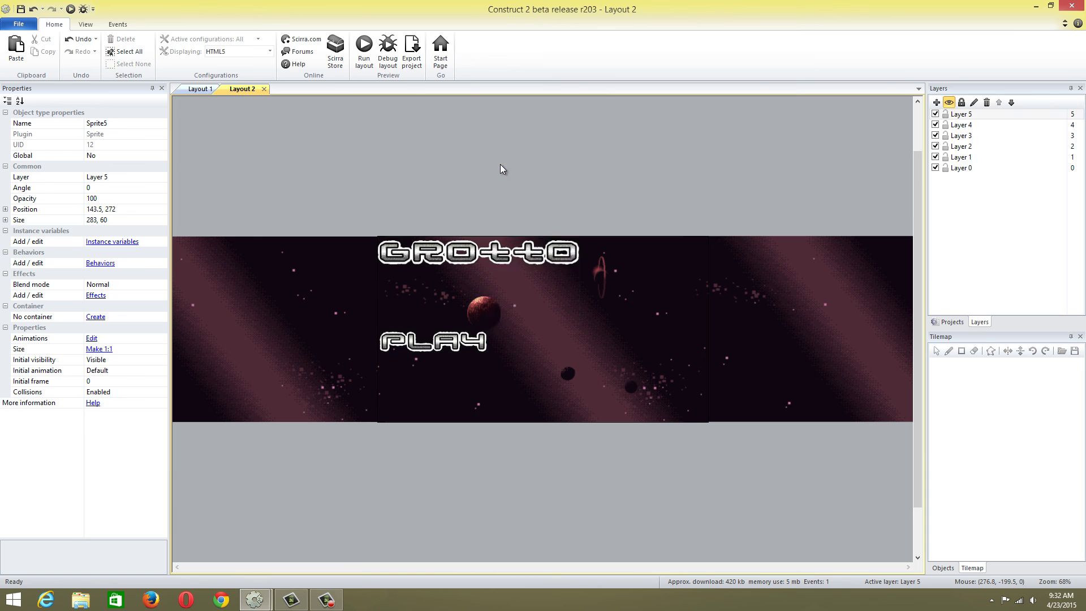
left_click(486, 278)
left_click(538, 368)
left_click(507, 190)
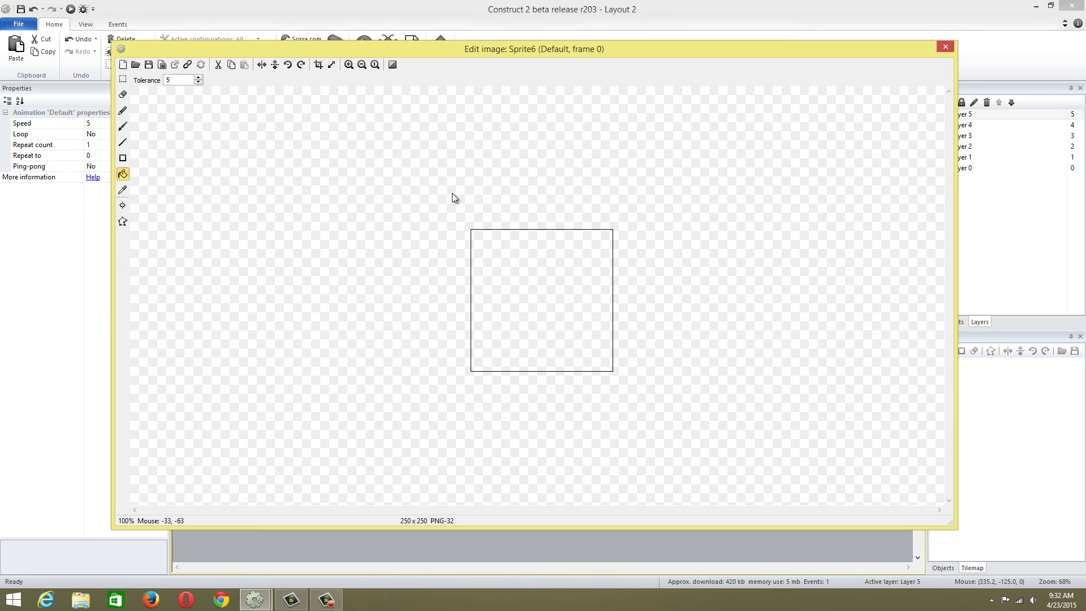
left_click(137, 67)
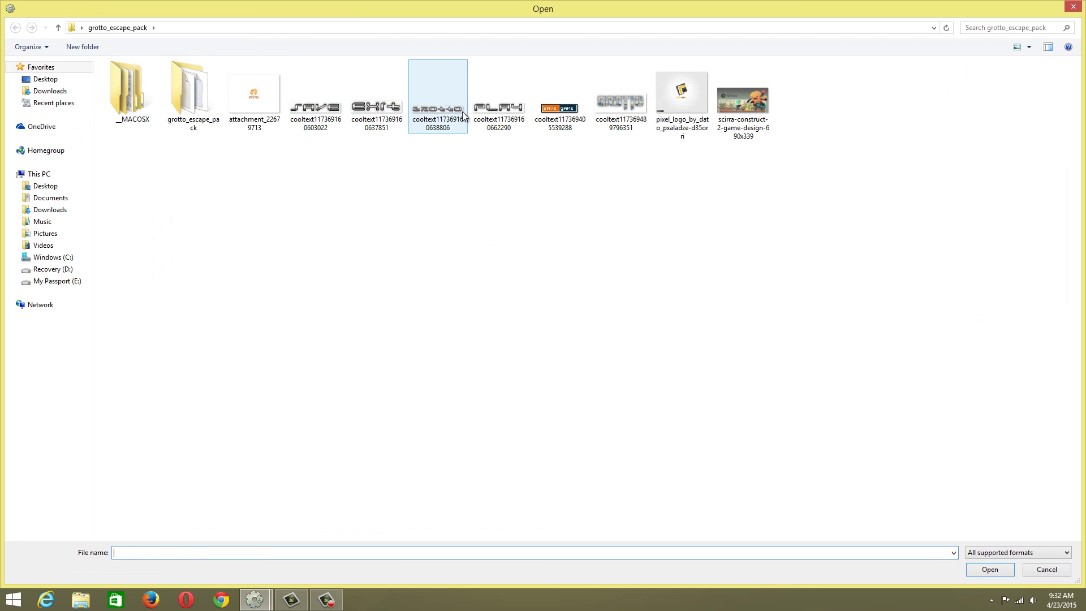
double_click(381, 113)
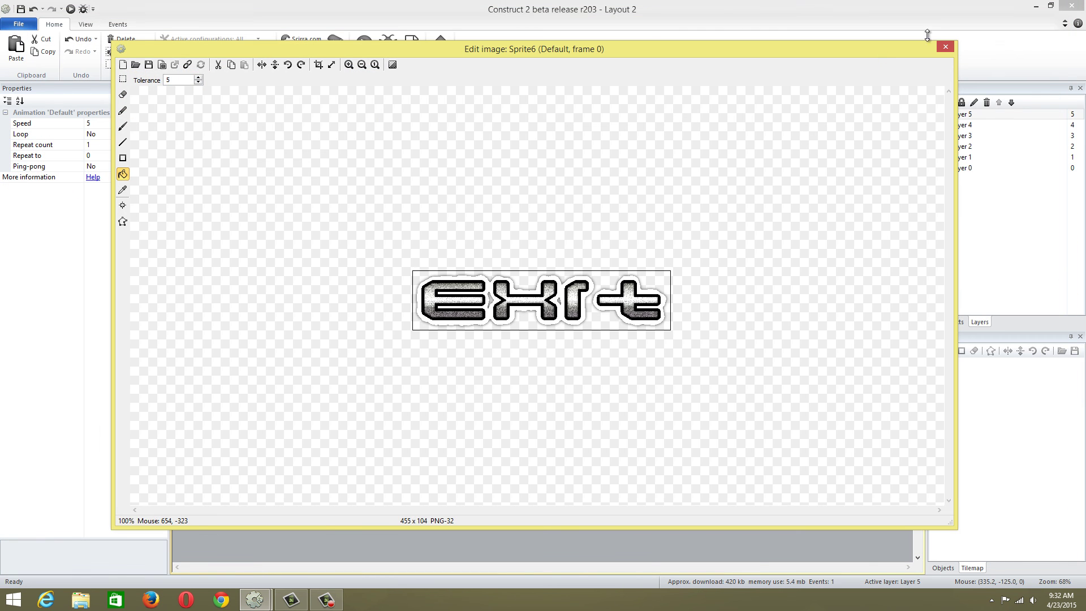
left_click(945, 48)
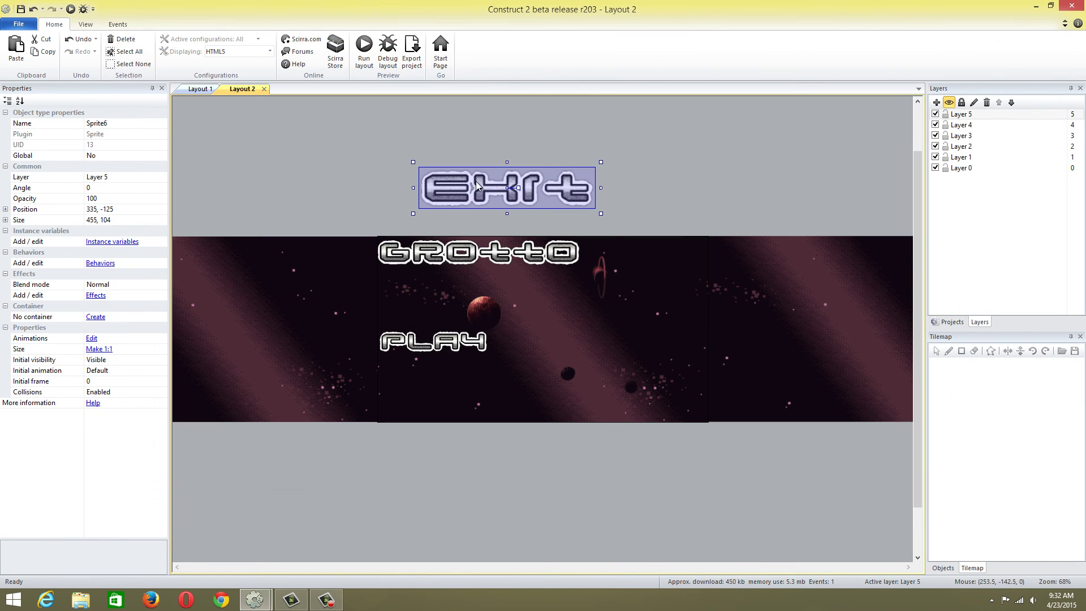
Move the Exit sprite directly below PLAY, aligned with its left edge, and shrink it to about the same width
left_click_drag(476, 182, 430, 377)
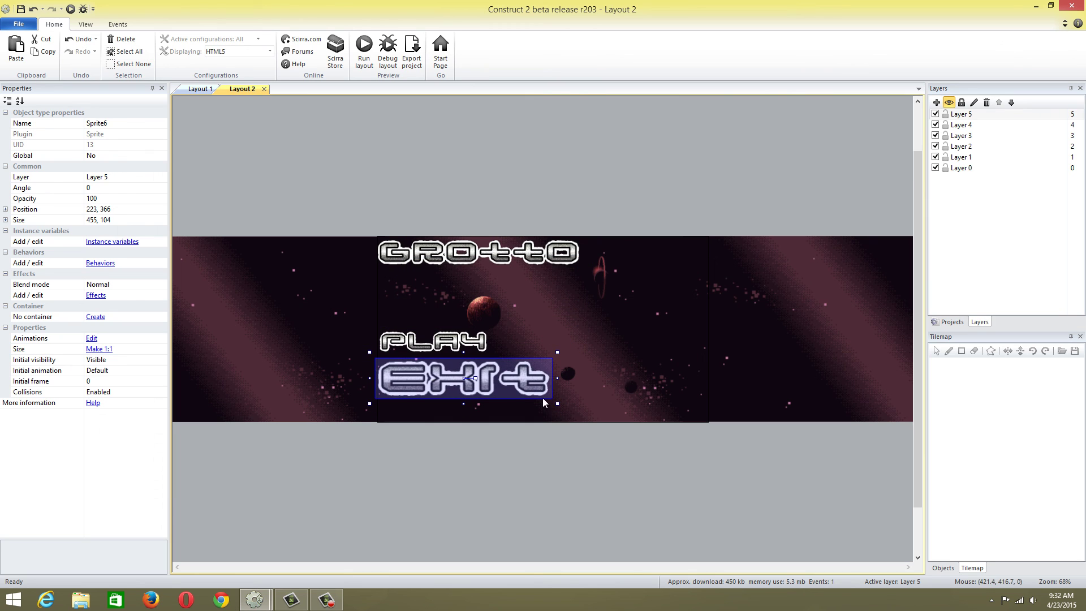
left_click_drag(556, 404, 493, 392)
left_click(500, 230)
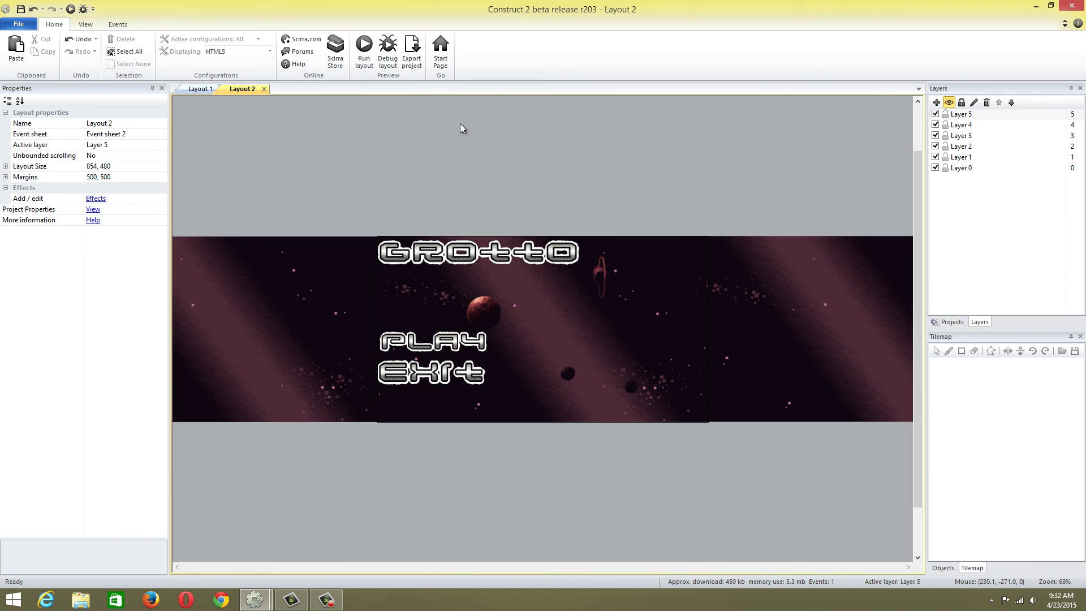
Run a preview of Layout 2 to check the title, PLAY and Exit sprites over the moving background
left_click(354, 54)
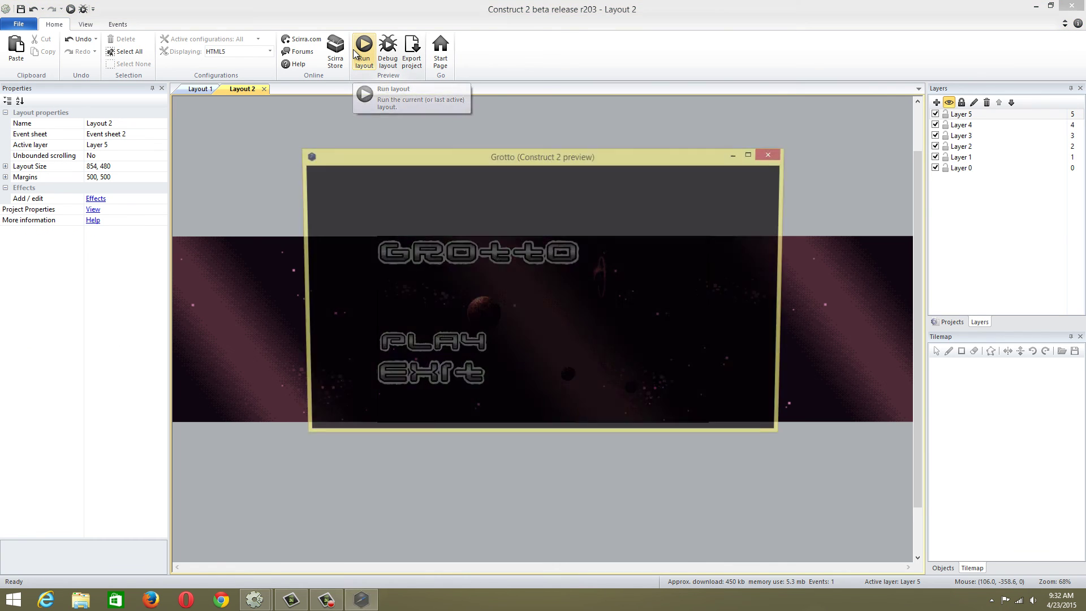